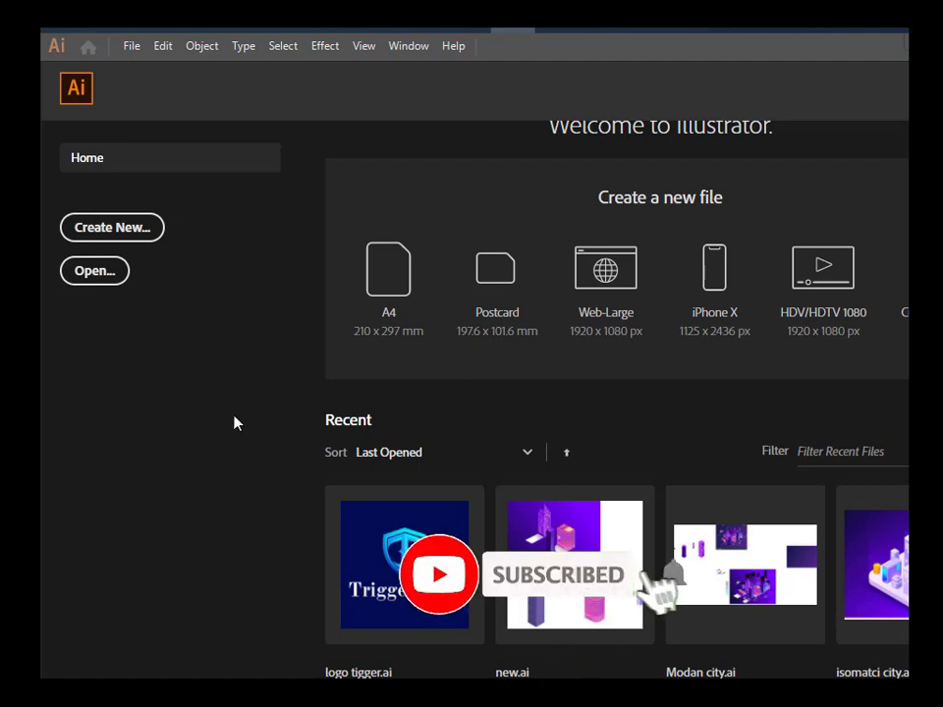
Step: Create a new Untitled-1 document with a 1000 × 800 px artboard
left_click(132, 46)
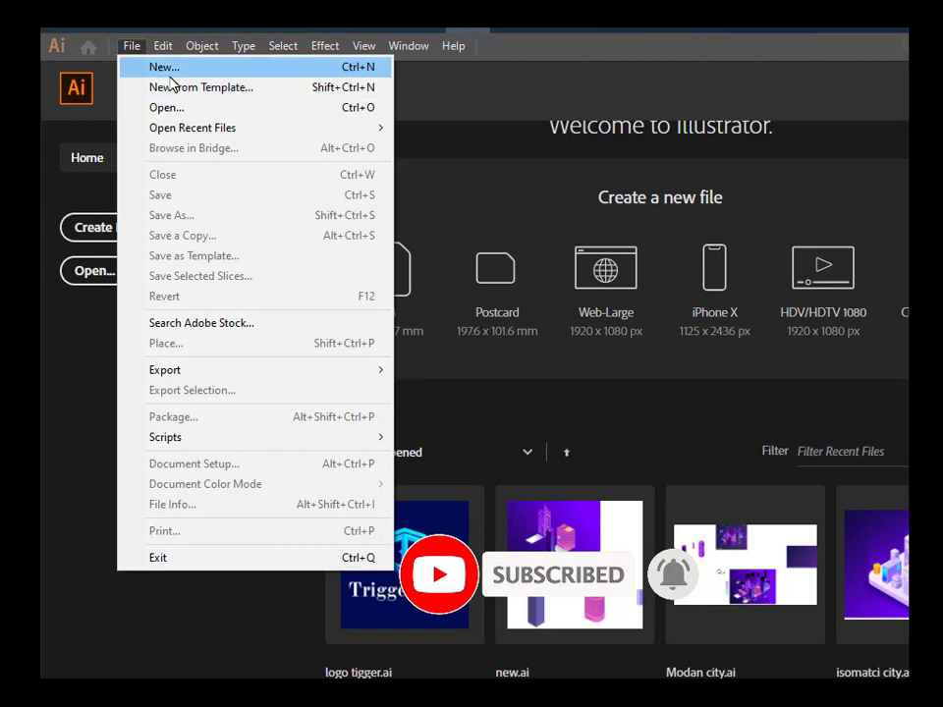
left_click(162, 65)
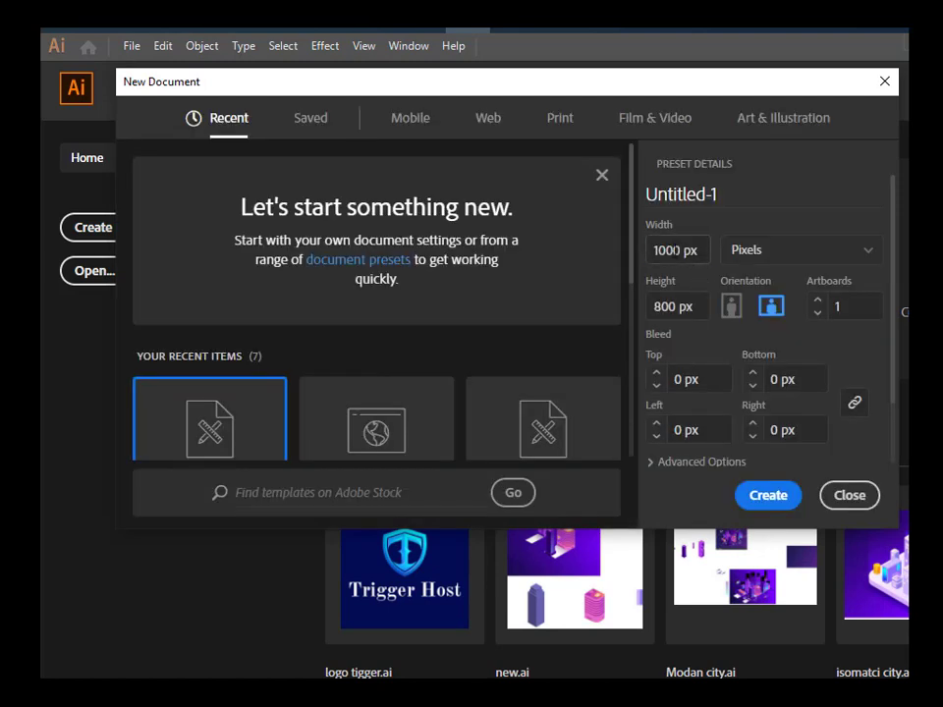
left_click(674, 249)
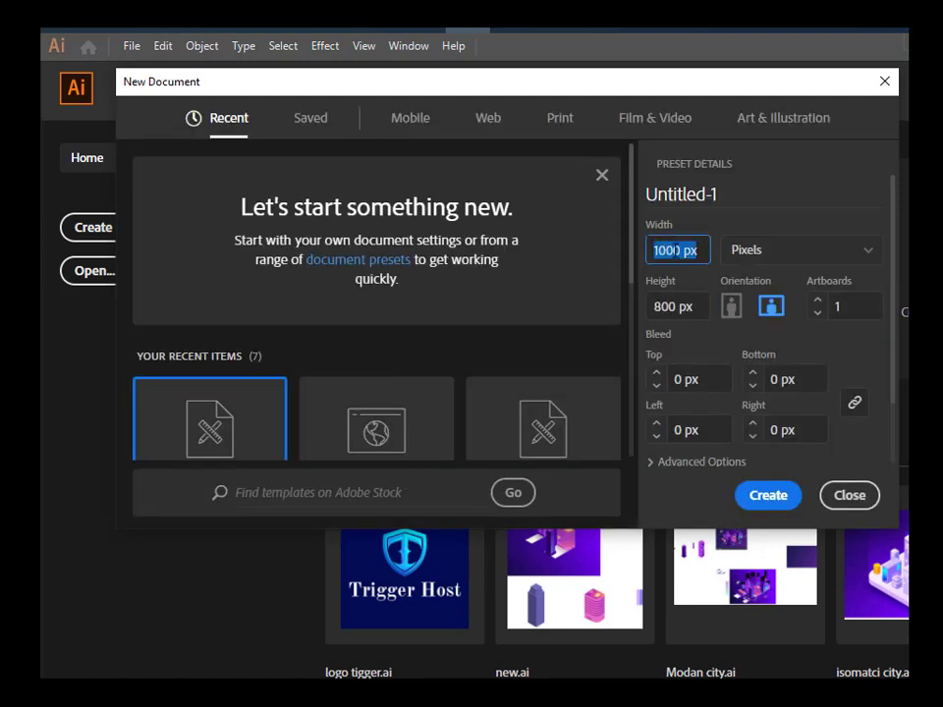
left_click(664, 305)
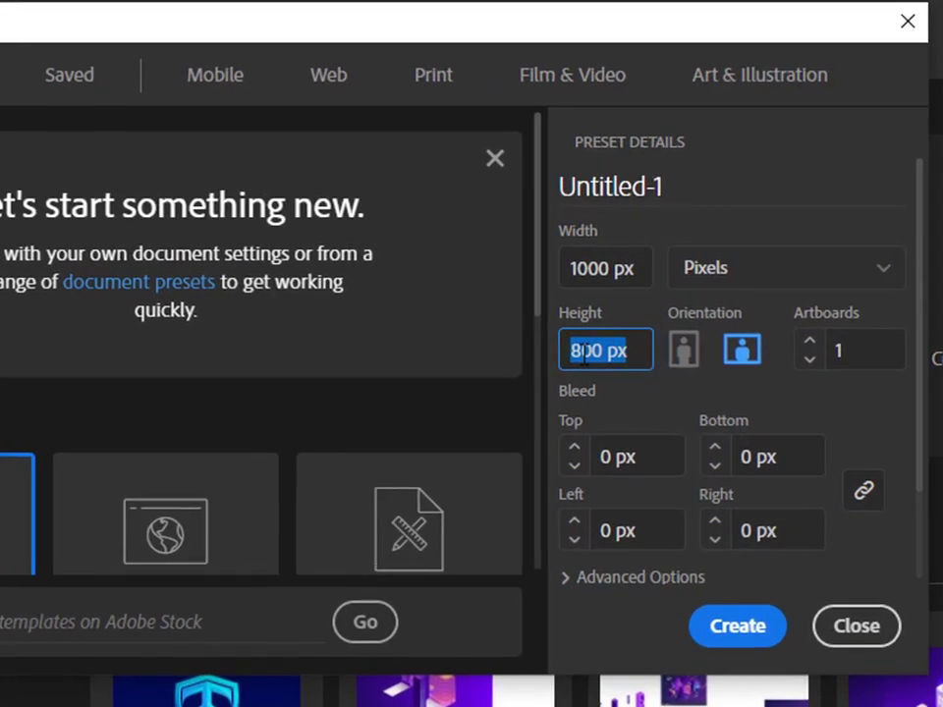
left_click(738, 629)
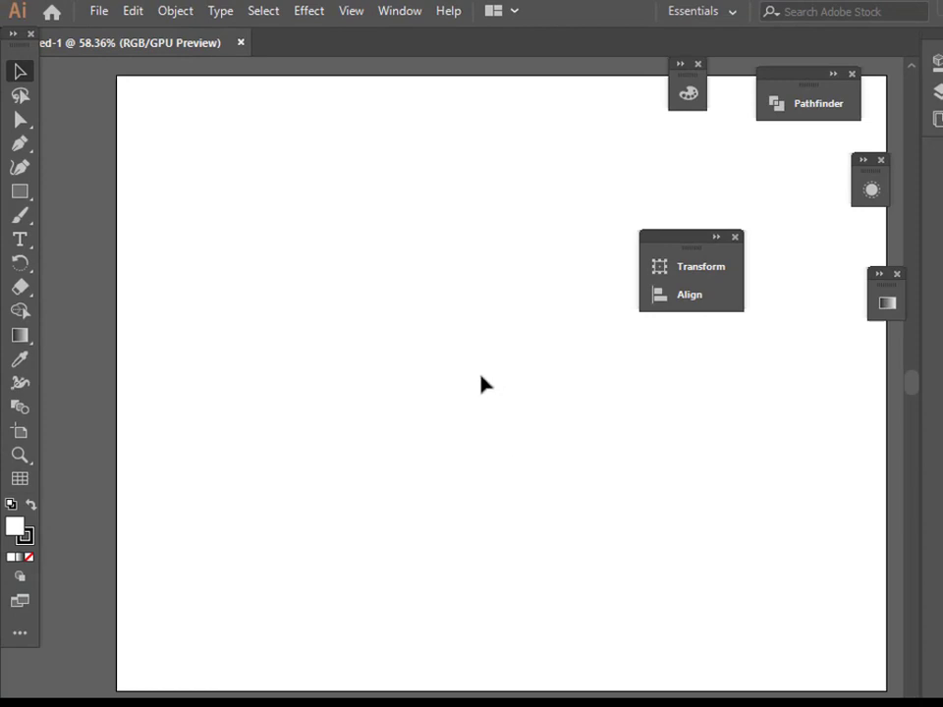
Step: Move the floating panel aside and draw a small 64 × 64 px square near the artboard top
key("ctrl+minus")
mouse_move(481, 335)
left_mouse_down()
mouse_move(429, 387)
mouse_move(420, 381)
left_mouse_up()
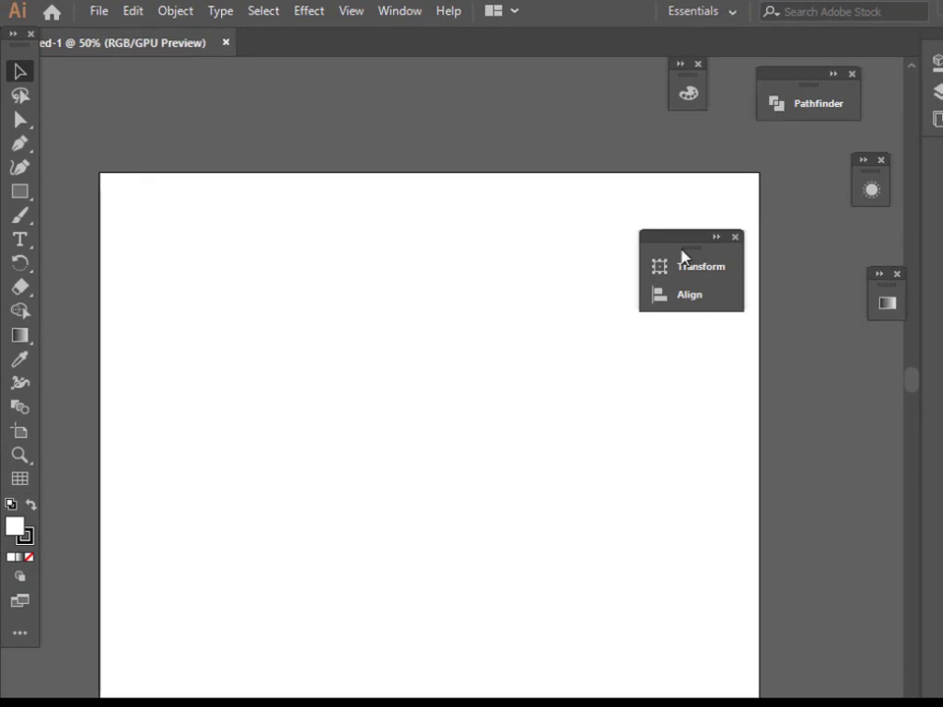
left_click_drag(680, 249, 821, 387)
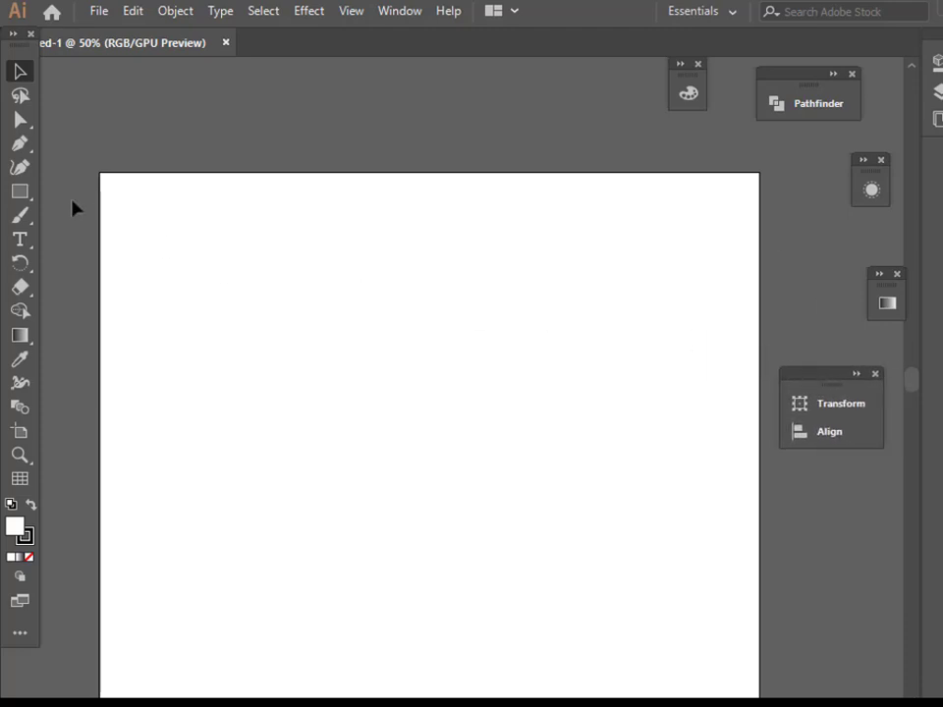
left_click(21, 194)
scroll(560, 240, "up", 1)
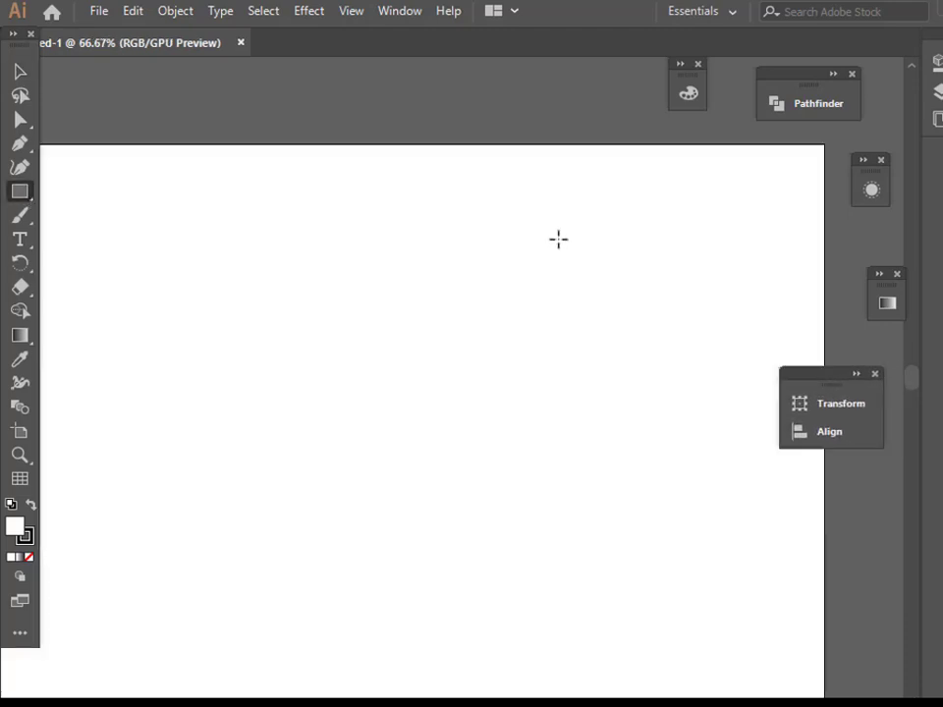
left_click_drag(525, 213, 582, 270)
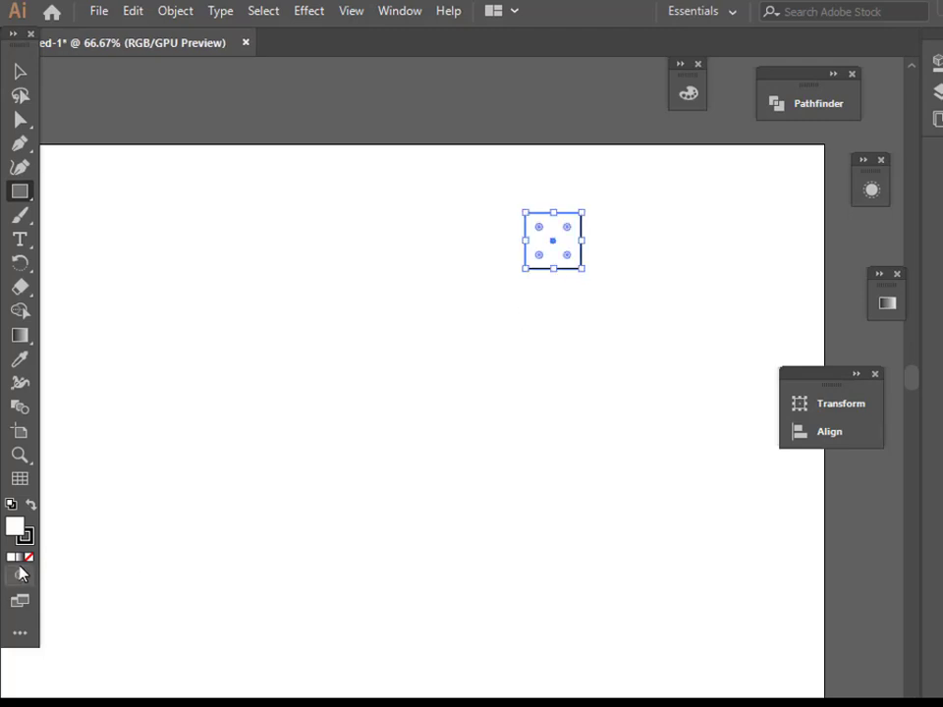
Step: Fill the small square with green from the Color Picker
double_click(15, 527)
left_click_drag(754, 491, 758, 485)
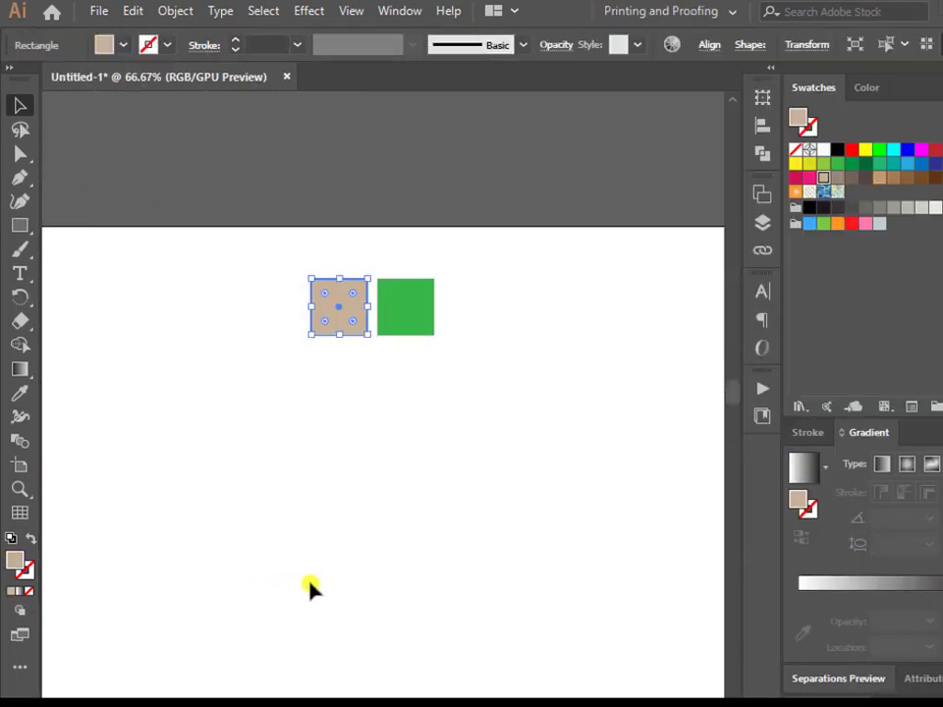
scroll(334, 596, "down", 1)
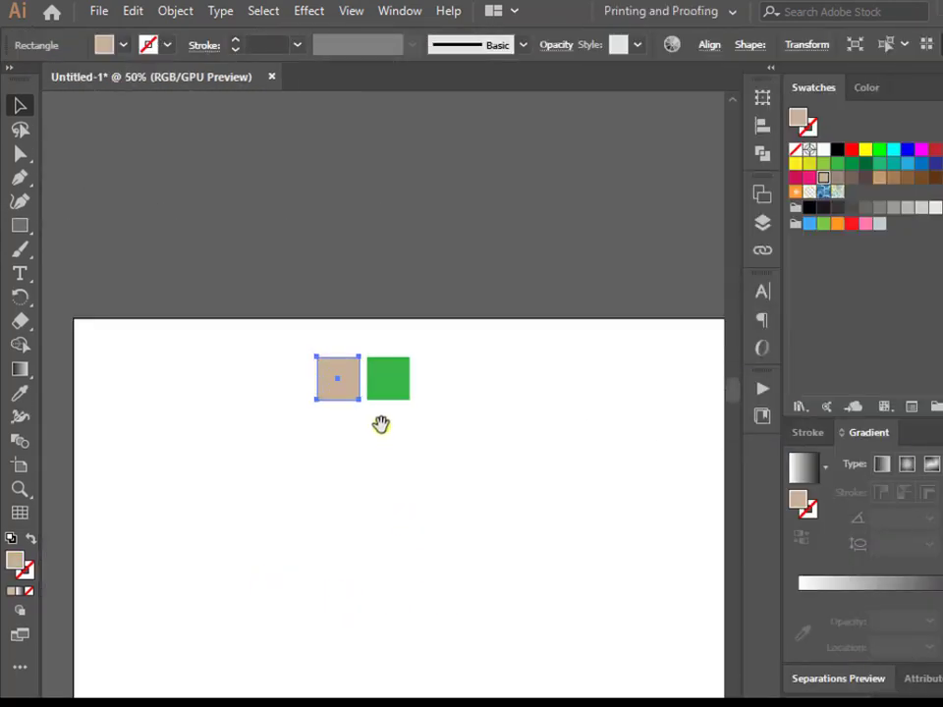
left_click_drag(399, 528, 381, 438)
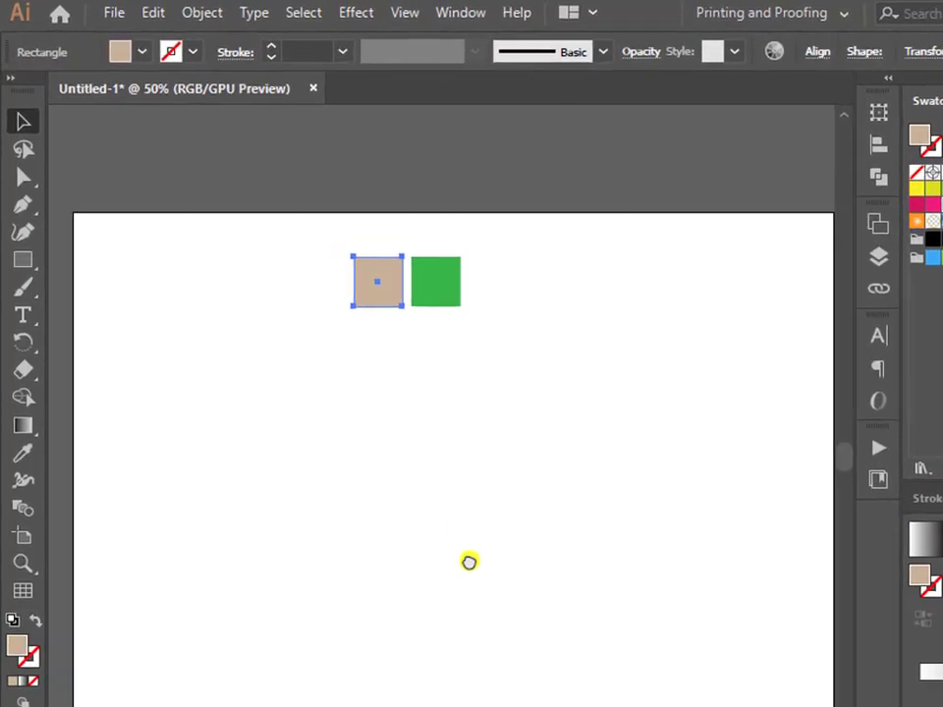
left_click(32, 371)
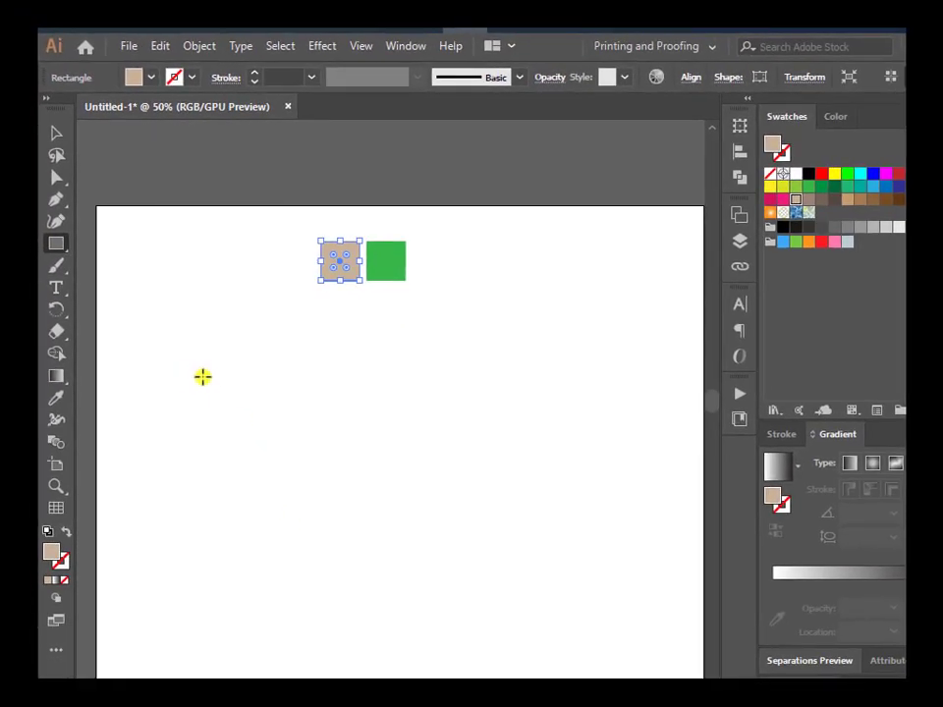
Step: Add a 300 × 300 px tan square below the small squares and nudge it up
left_click(222, 404)
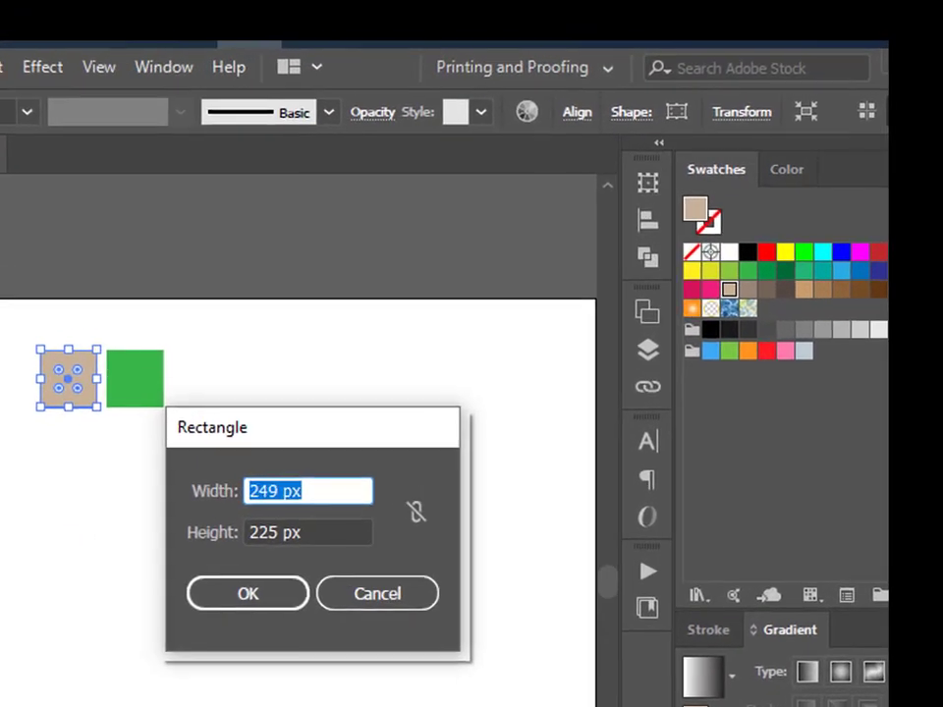
type("300")
key("Tab")
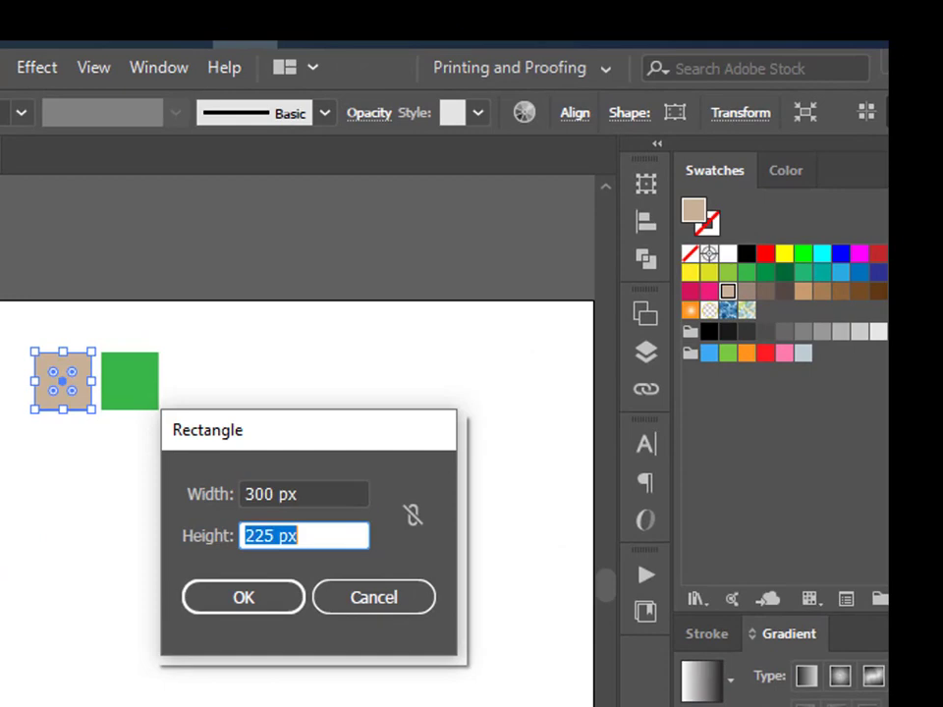
type("300")
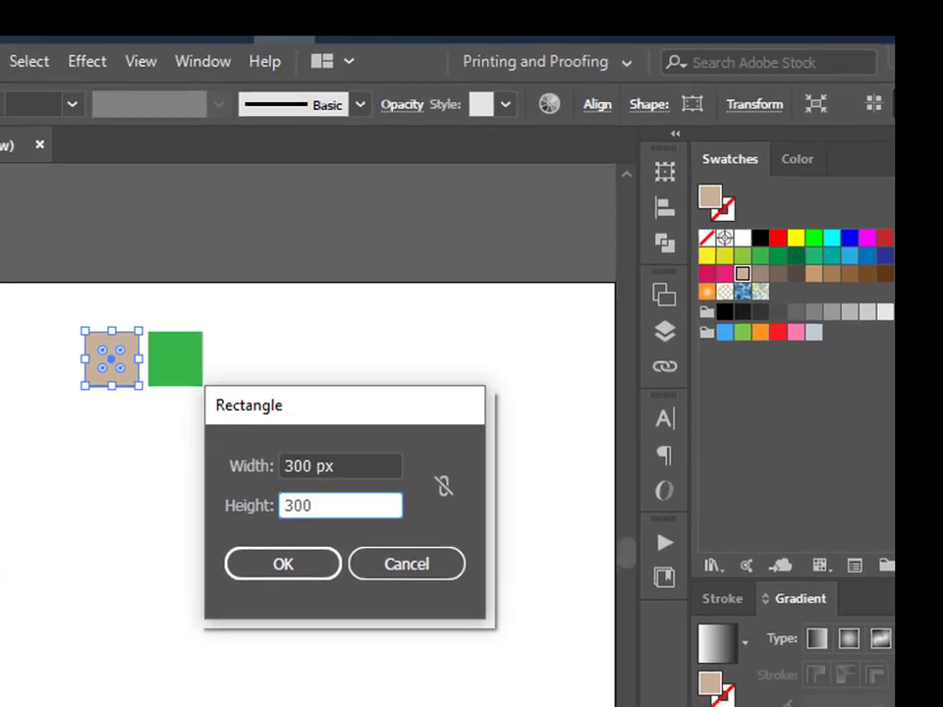
key("Return")
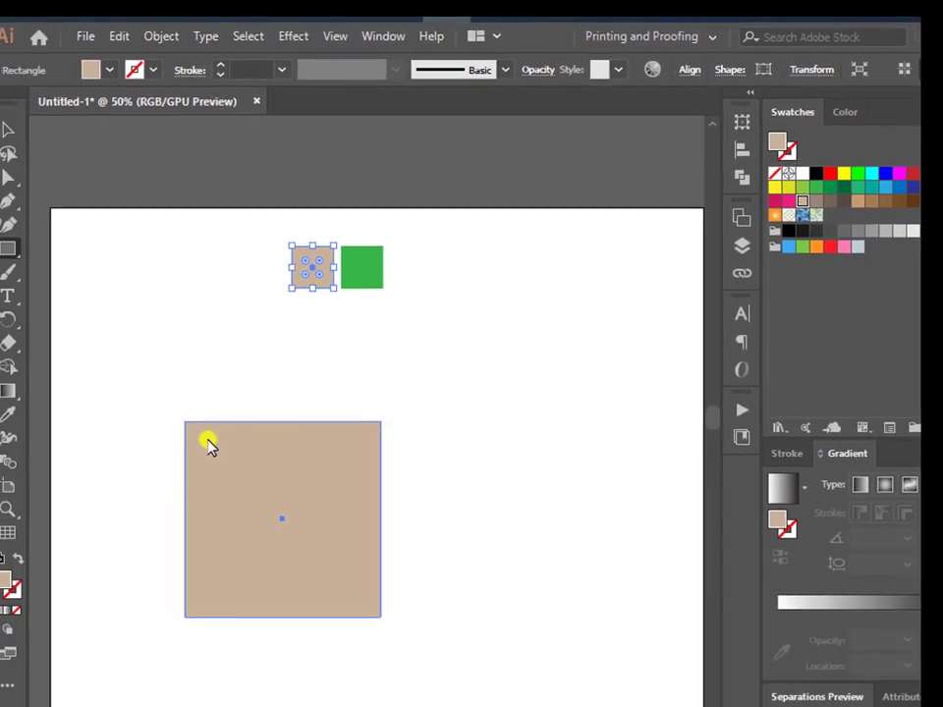
left_click(39, 118)
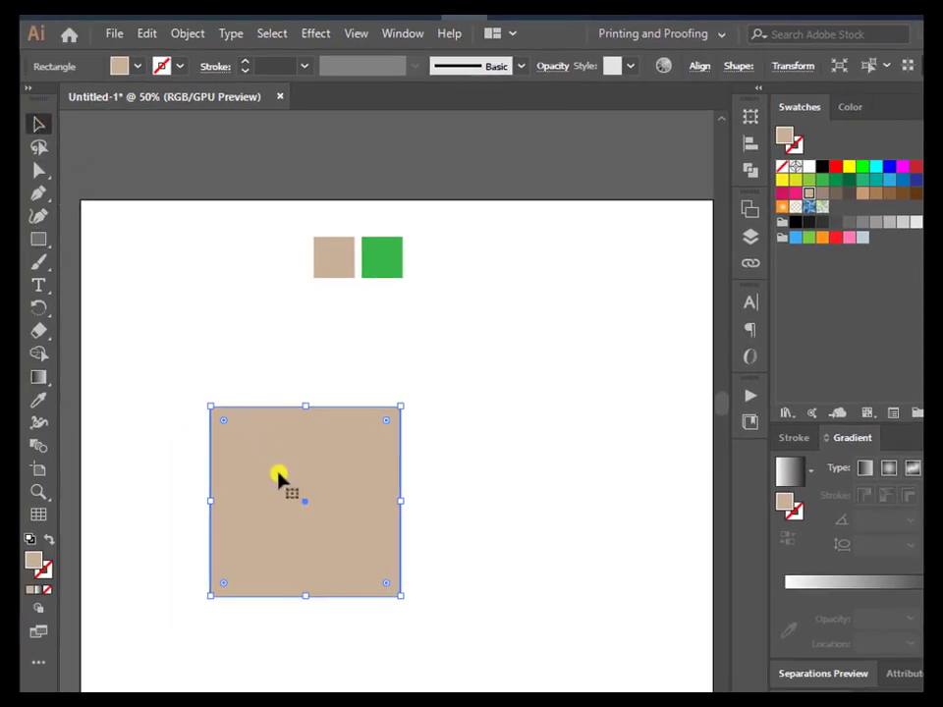
scroll(278, 478, "down", 2)
scroll(278, 478, "up", 1)
left_click_drag(289, 498, 281, 458)
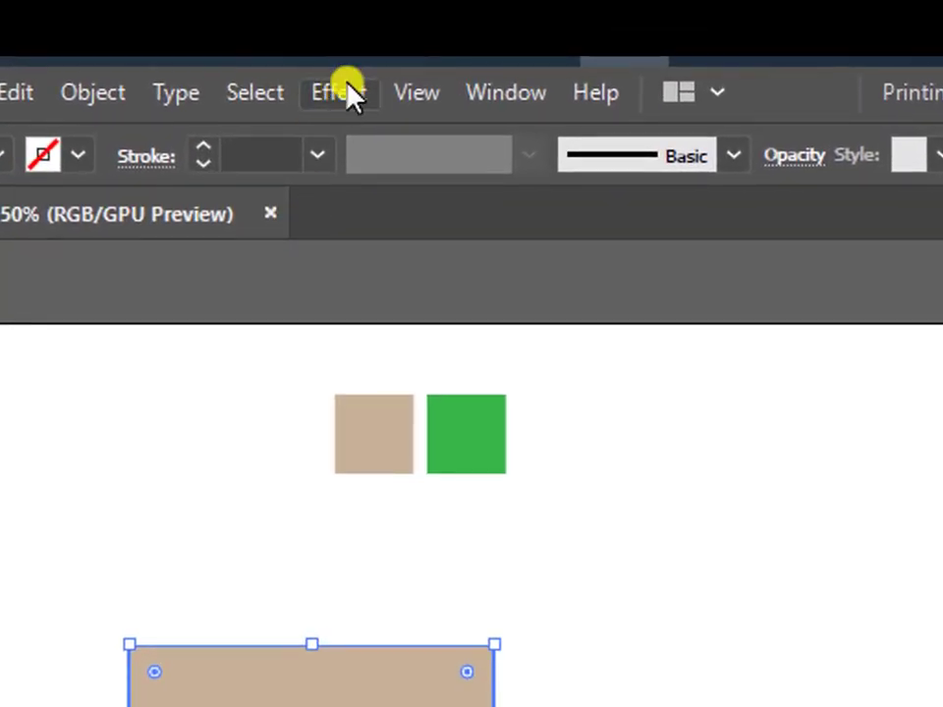
Step: Roughen the large square with size 52 absolute, detail 2/in and corner points
left_click(344, 89)
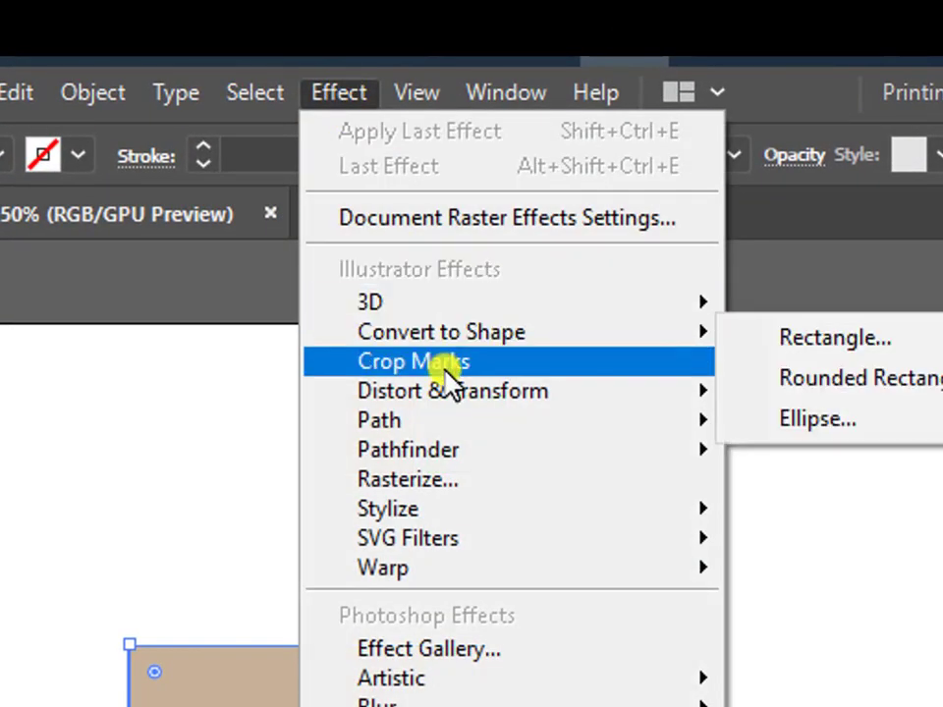
mouse_move(401, 332)
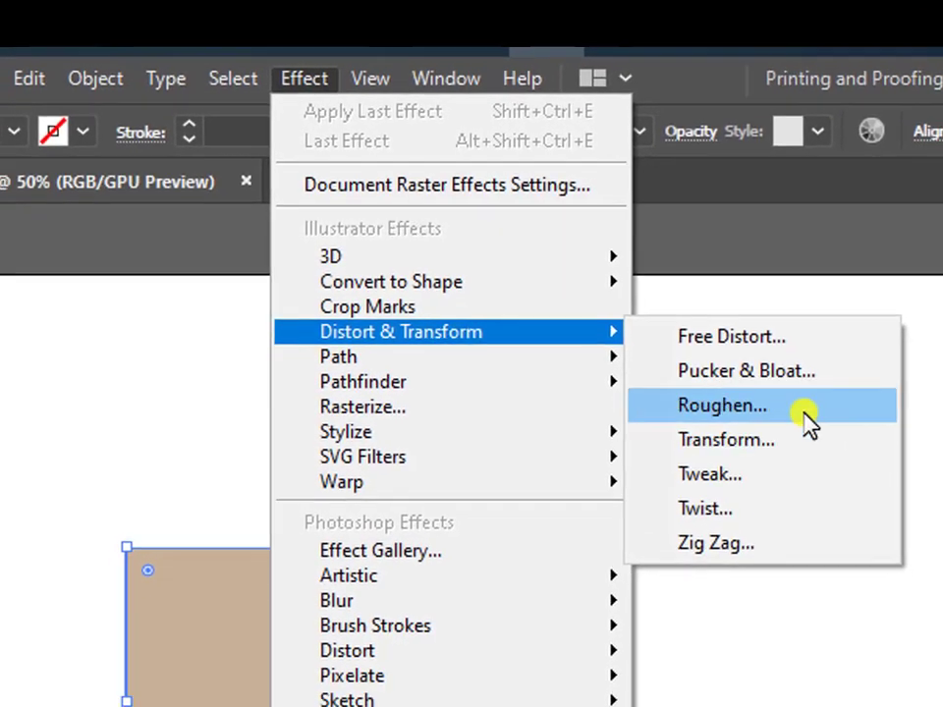
left_click(879, 454)
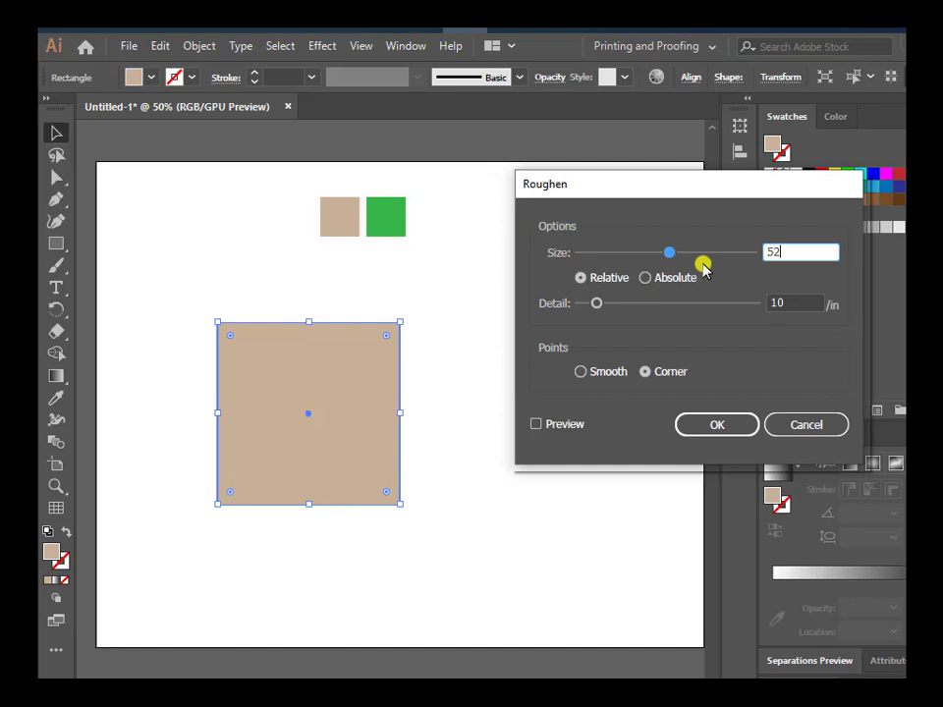
left_click(793, 304)
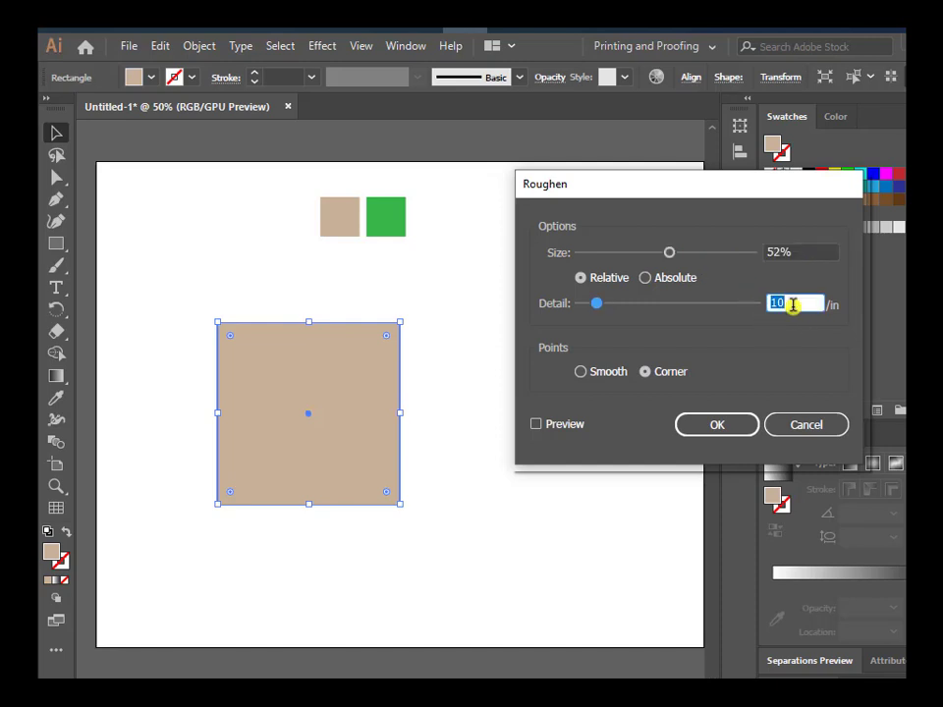
left_click(537, 423)
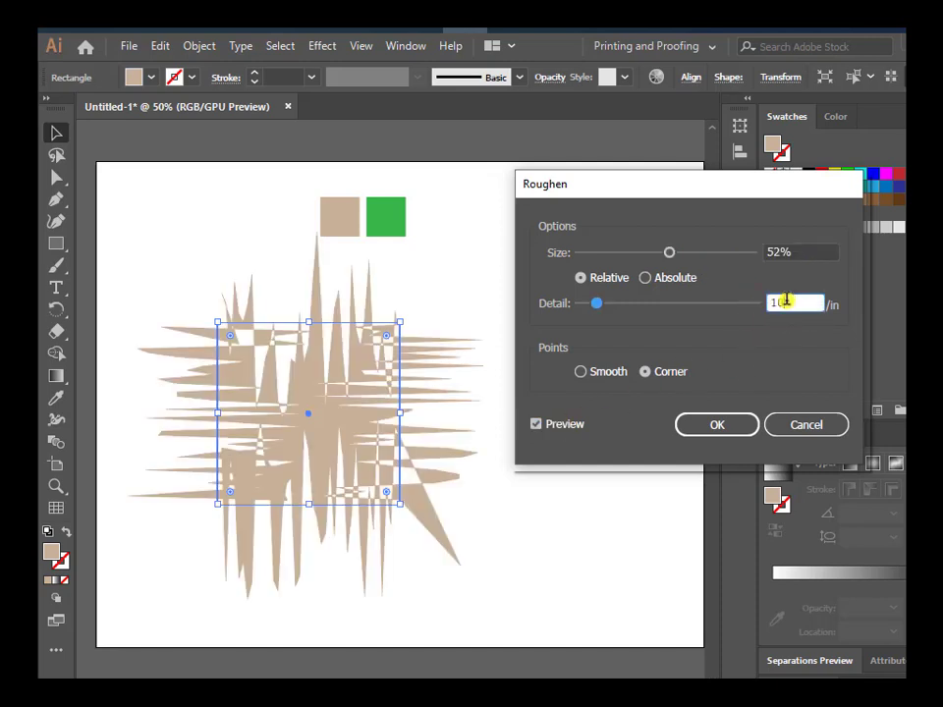
type("2")
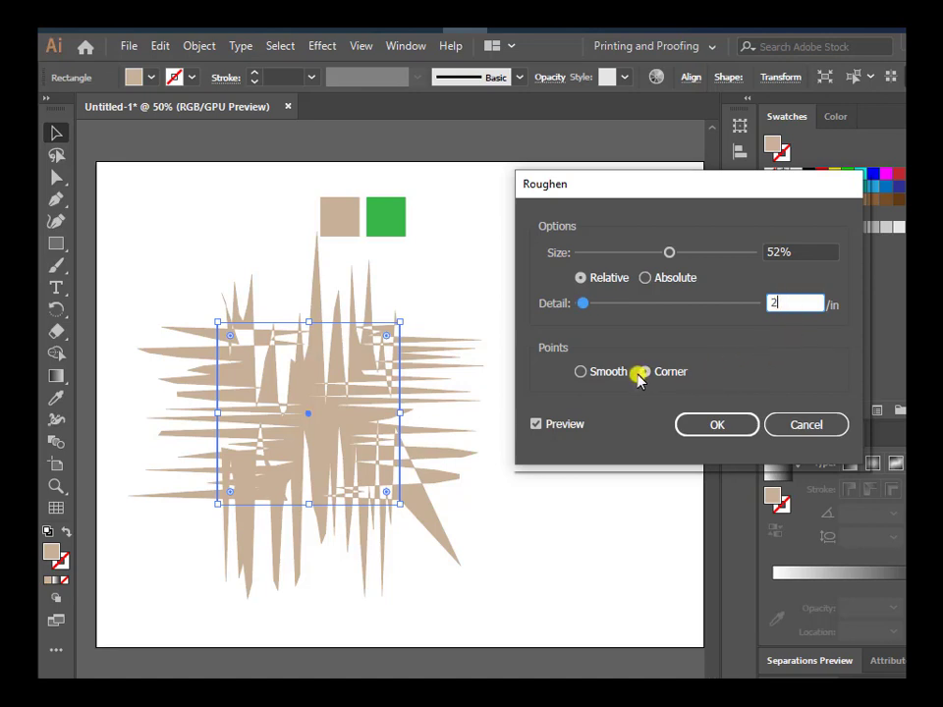
left_click(566, 425)
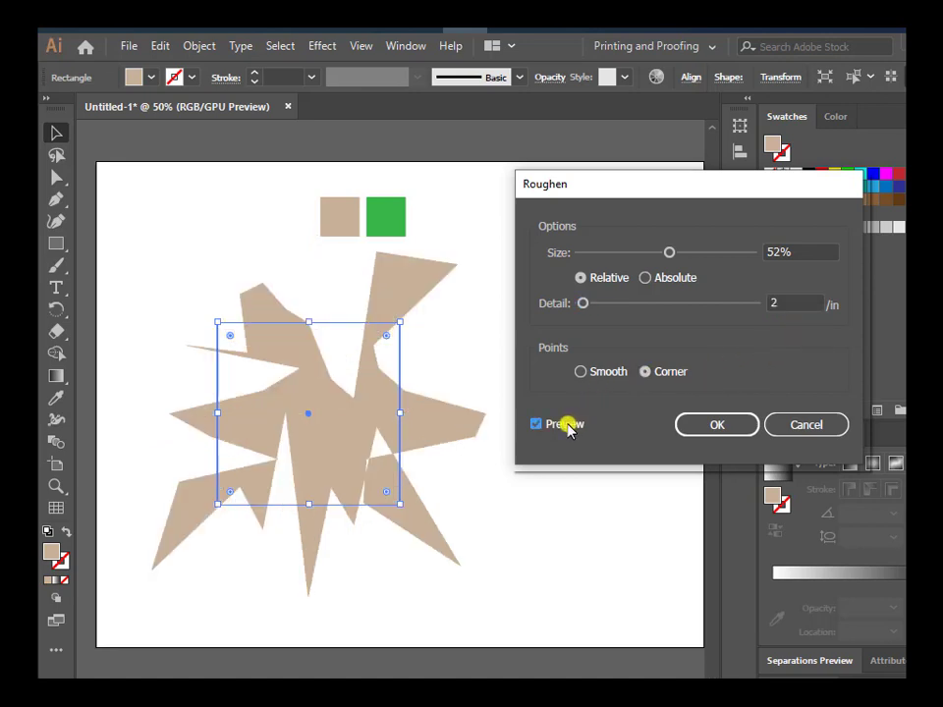
left_click(665, 280)
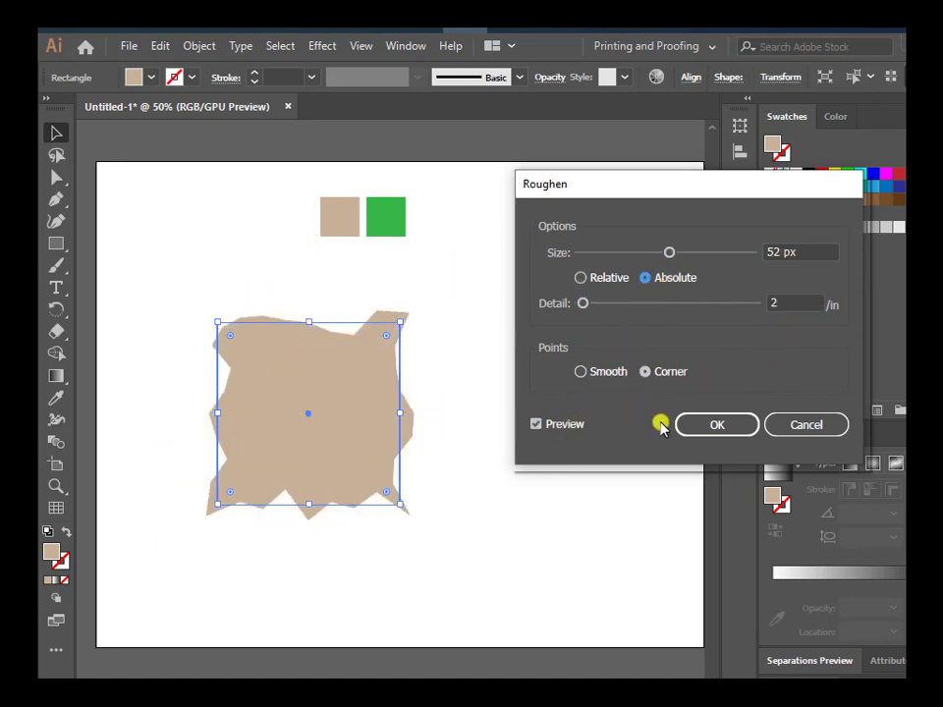
left_click(721, 432)
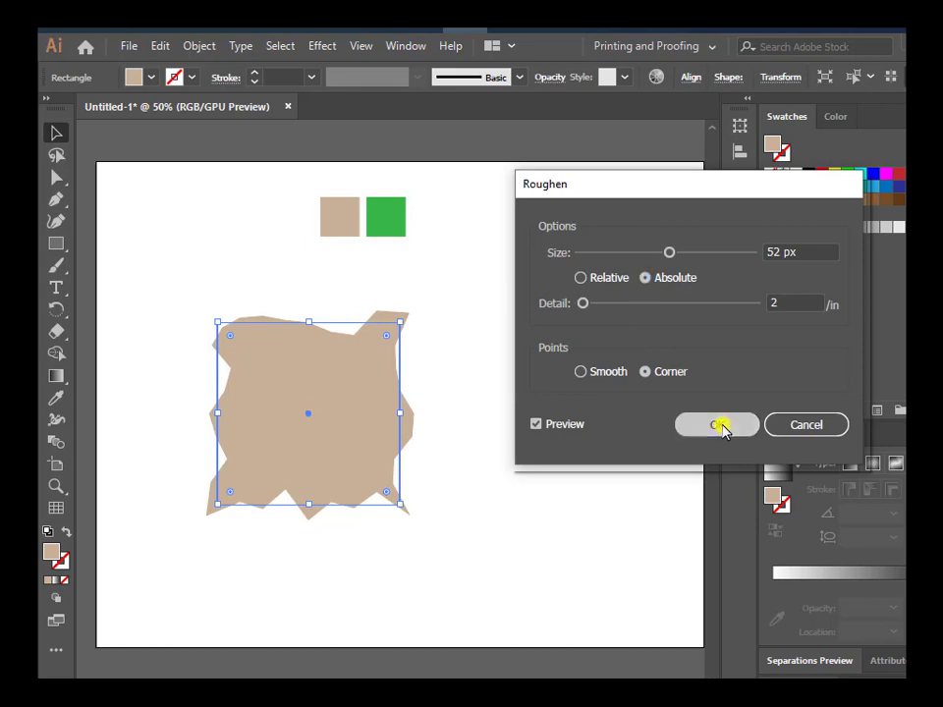
left_click(720, 425)
scroll(475, 420, "down", 1)
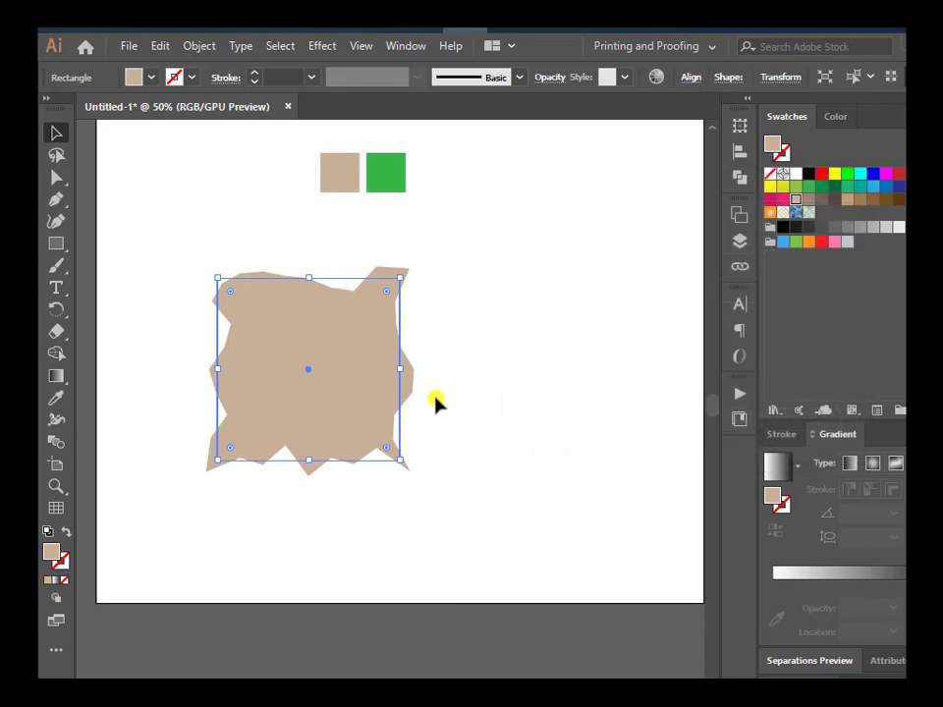
Step: Expand the roughened square's appearance and place a copy of it to the right
left_click(200, 46)
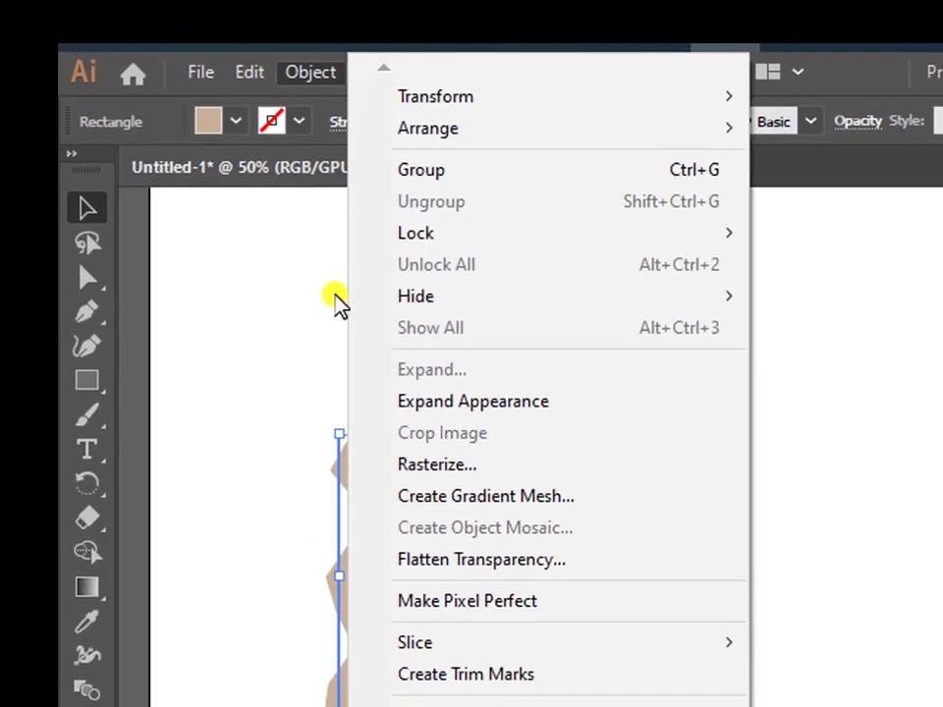
left_click(403, 401)
left_click(688, 486)
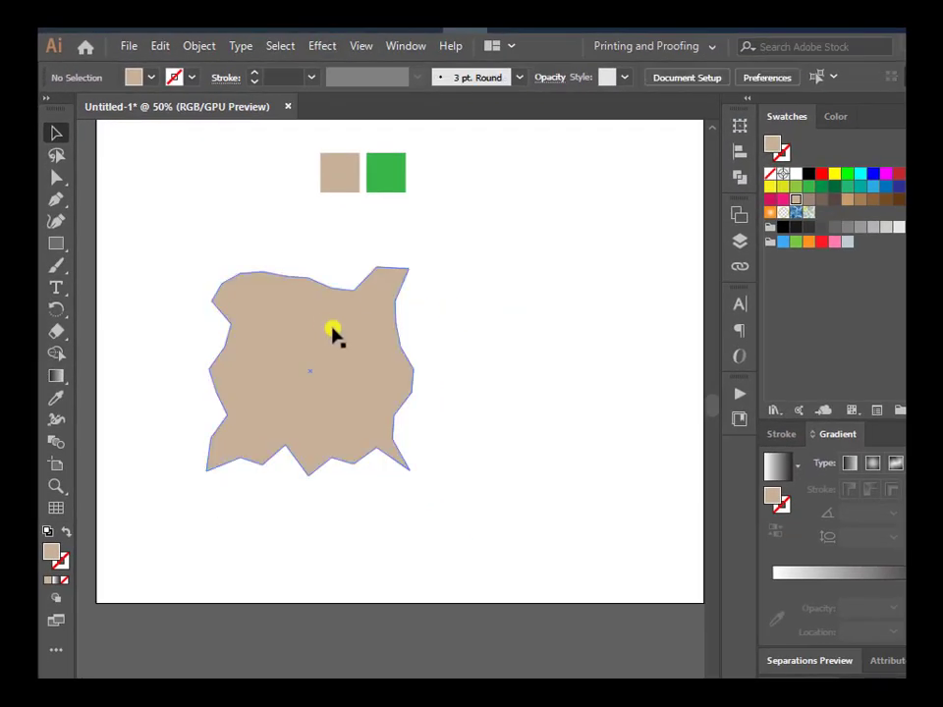
left_click(334, 334)
mouse_move(344, 378)
left_mouse_down()
mouse_move(535, 299)
mouse_move(586, 260)
left_mouse_up()
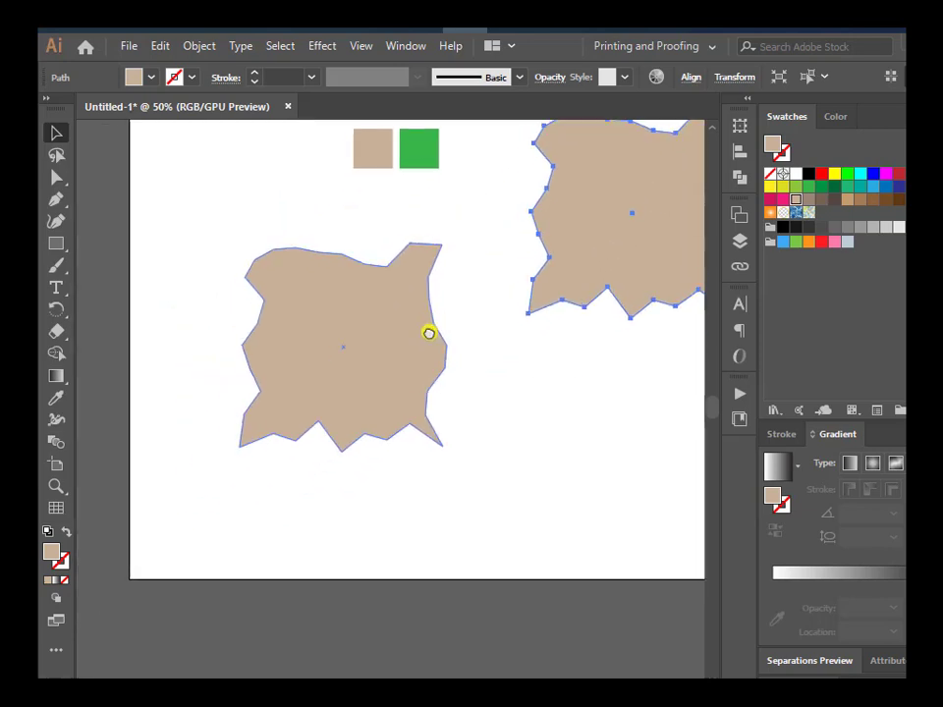
Step: Move the left tan shape down and to the left, then reselect it
left_click(330, 358)
mouse_move(337, 379)
left_mouse_down()
mouse_move(306, 375)
mouse_move(263, 410)
left_mouse_up()
scroll(311, 362, "up", 2)
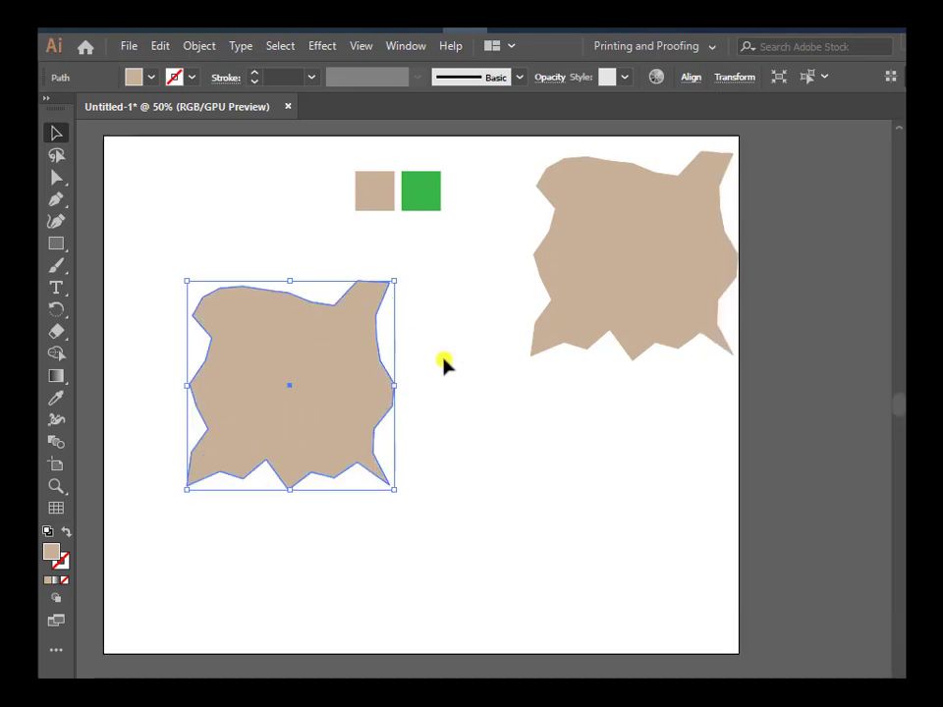
left_click(444, 364)
left_click(337, 374)
left_click(356, 85)
mouse_move(397, 262)
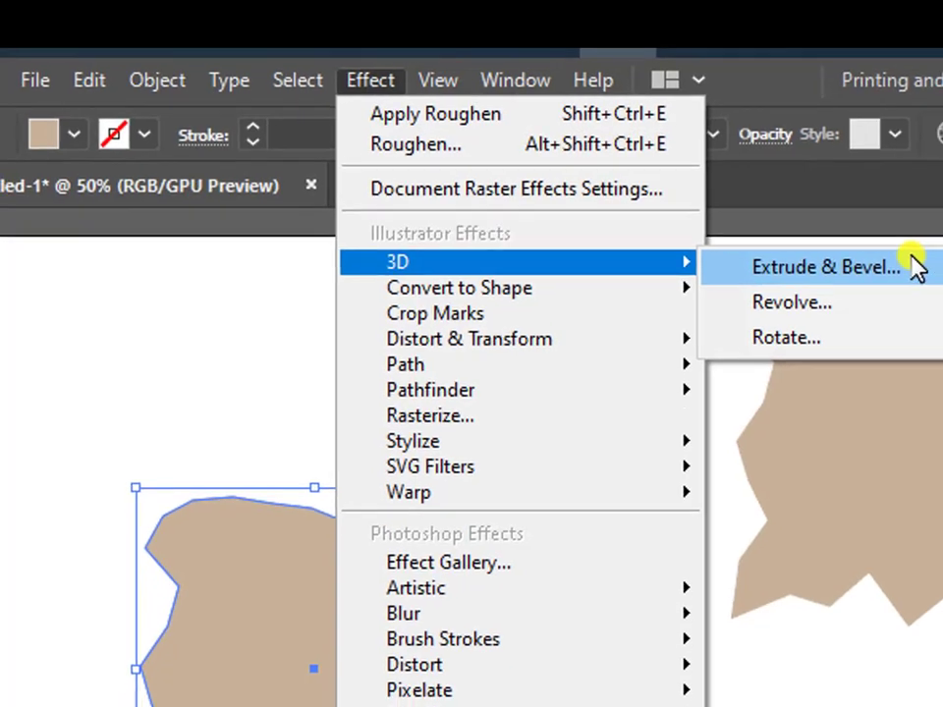
Step: Extrude the left shape with Isometric Top position and 400 pt depth
left_click(933, 277)
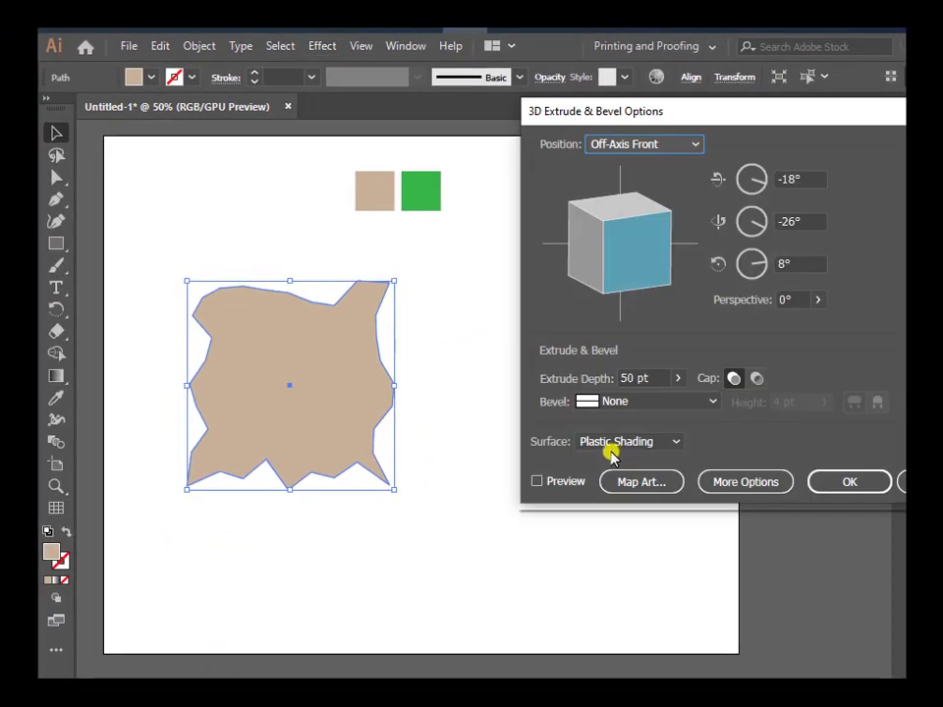
left_click(653, 145)
left_click(652, 480)
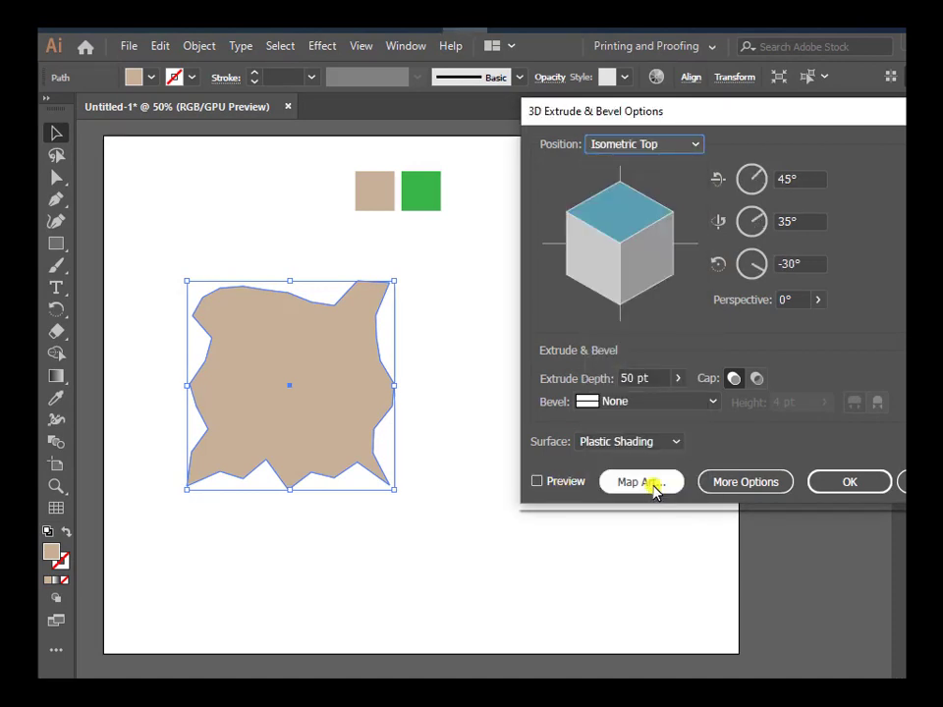
left_click(570, 482)
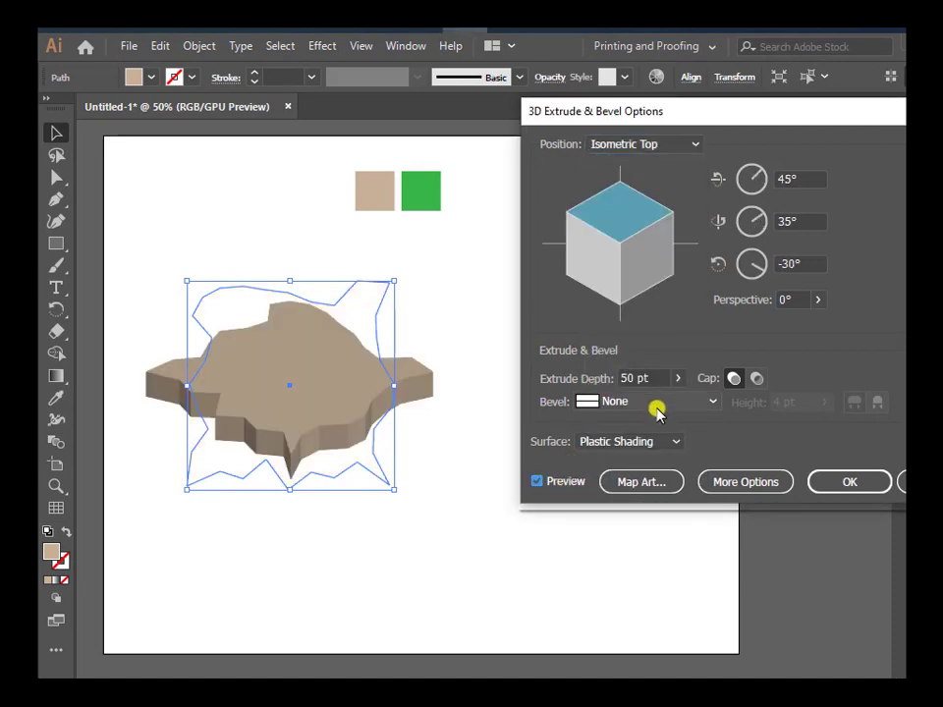
double_click(627, 379)
type("300")
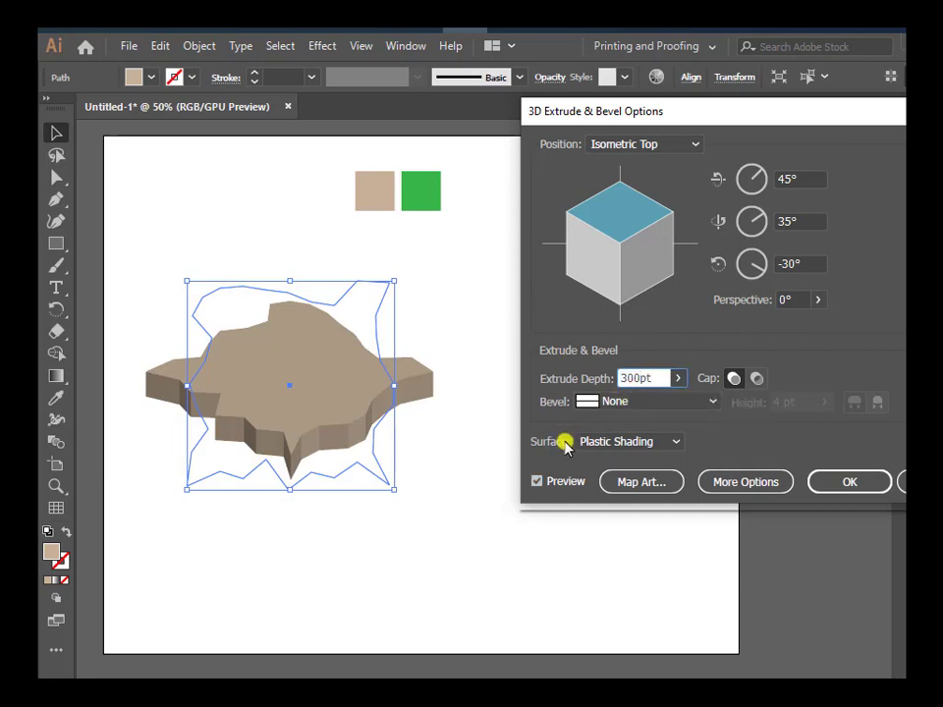
left_click(550, 481)
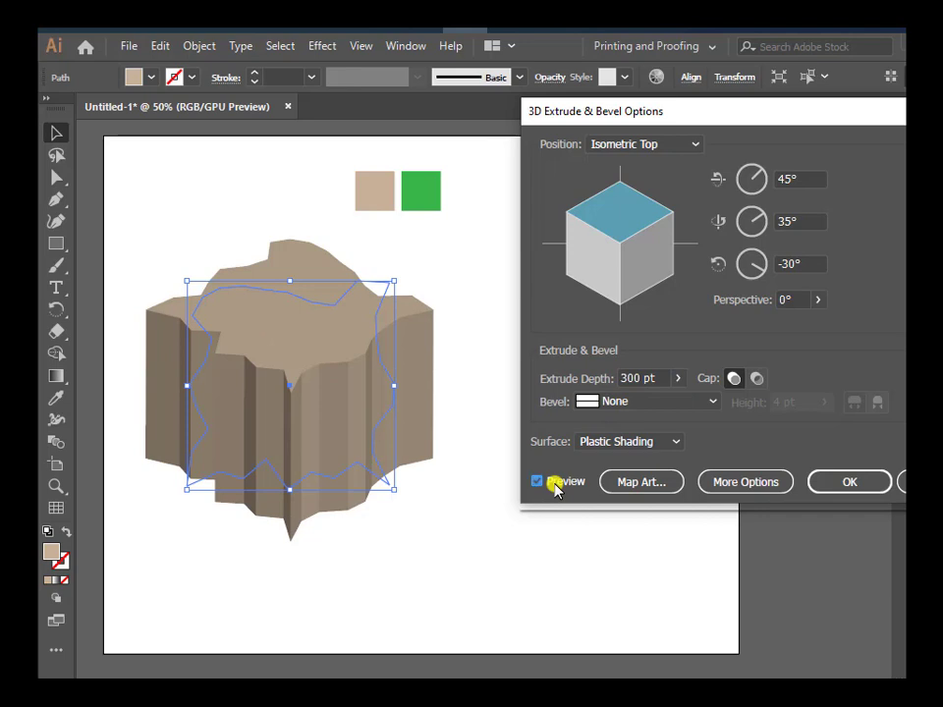
double_click(626, 378)
type("400")
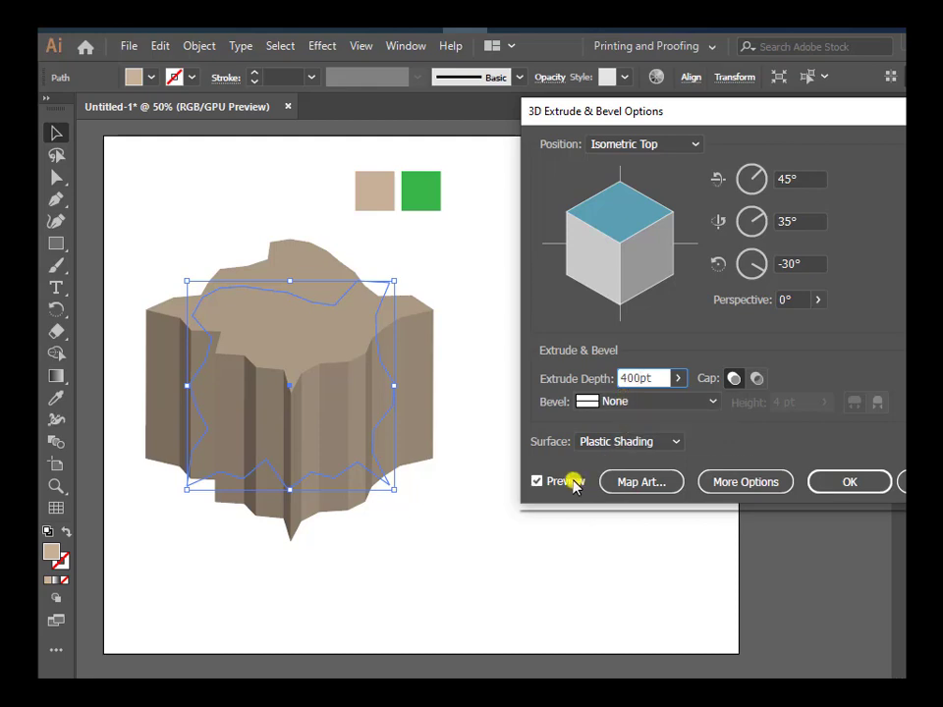
left_click(850, 482)
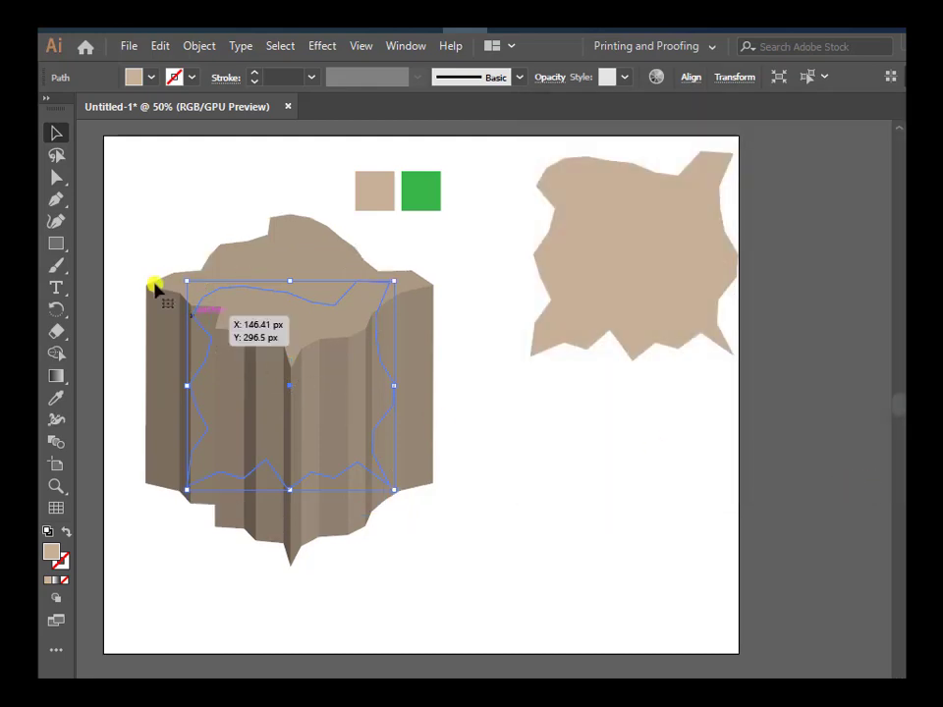
Step: Expand the 3D block's appearance and lasso-select its side-wall anchor points
left_click(195, 45)
left_click(274, 257)
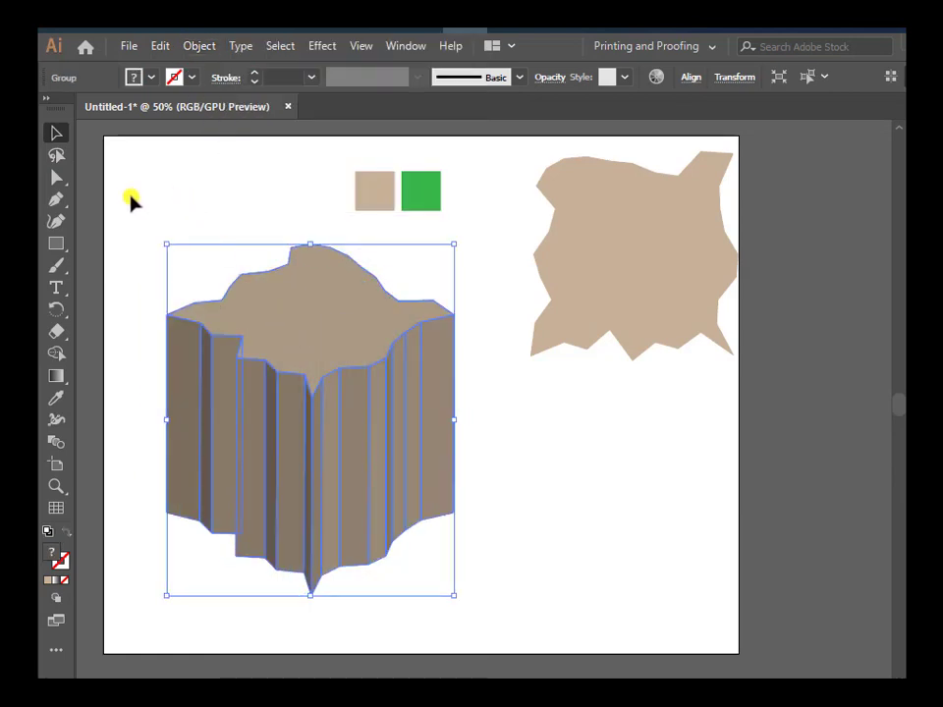
left_click(186, 190)
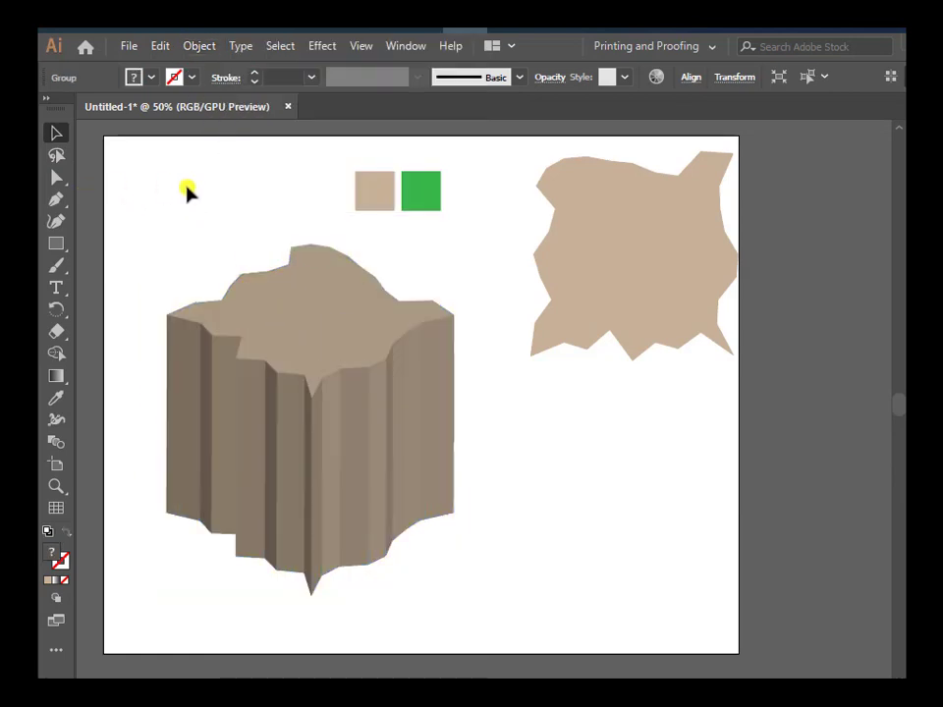
left_click(65, 159)
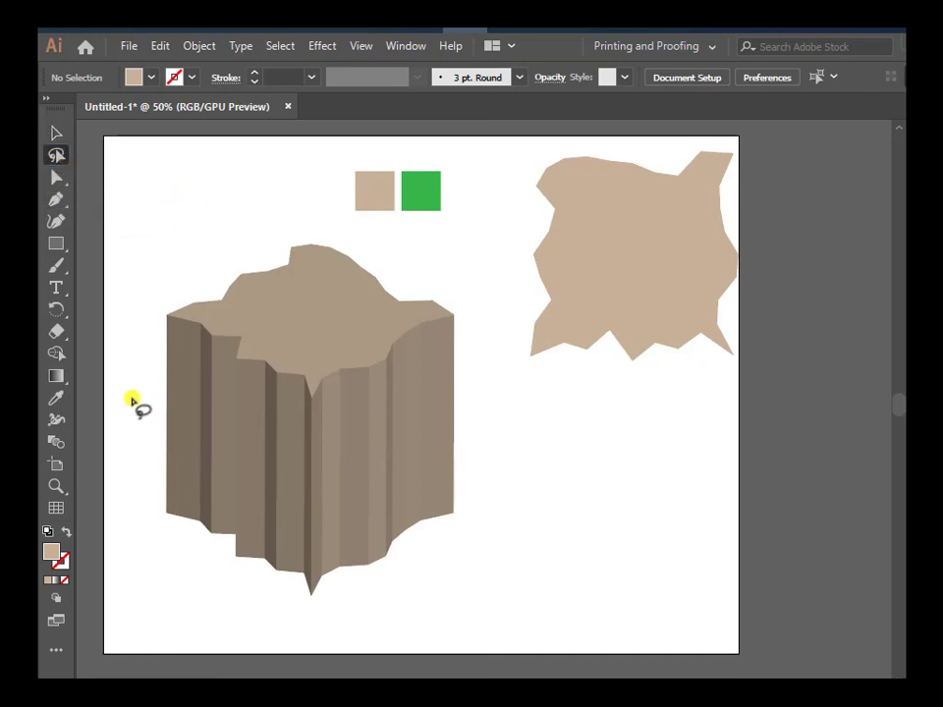
mouse_move(129, 442)
left_mouse_down()
mouse_move(196, 565)
mouse_move(311, 608)
mouse_move(421, 606)
mouse_move(514, 551)
mouse_move(510, 487)
mouse_move(484, 442)
mouse_move(396, 431)
mouse_move(181, 433)
mouse_move(138, 436)
mouse_move(133, 452)
left_mouse_up()
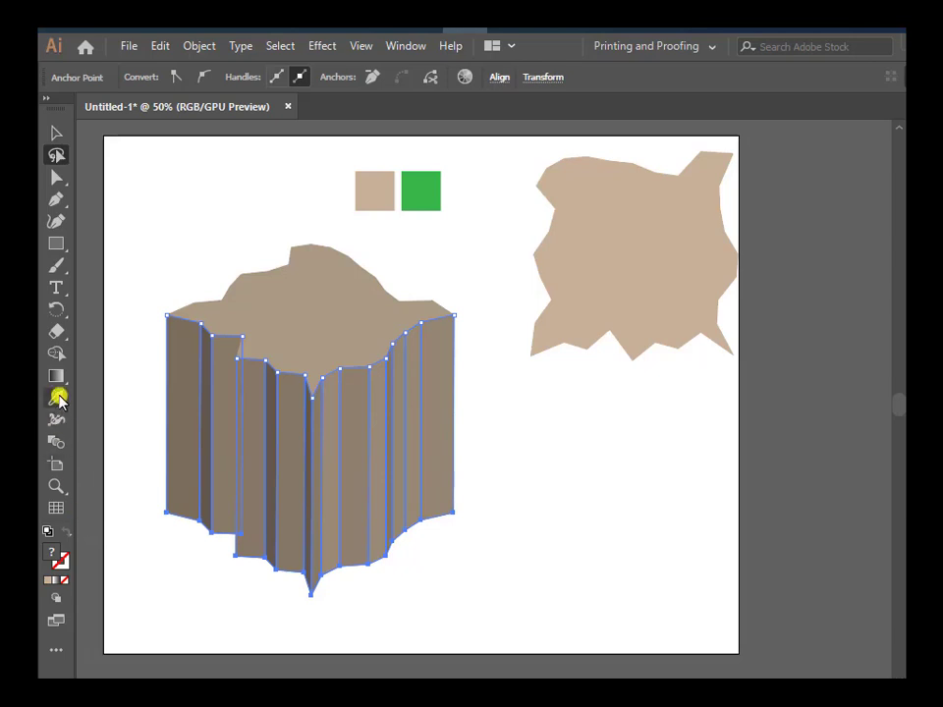
Step: Scale the selected side-wall points uniformly to 70% so the rock tapers toward its base
left_click_drag(50, 310, 95, 332)
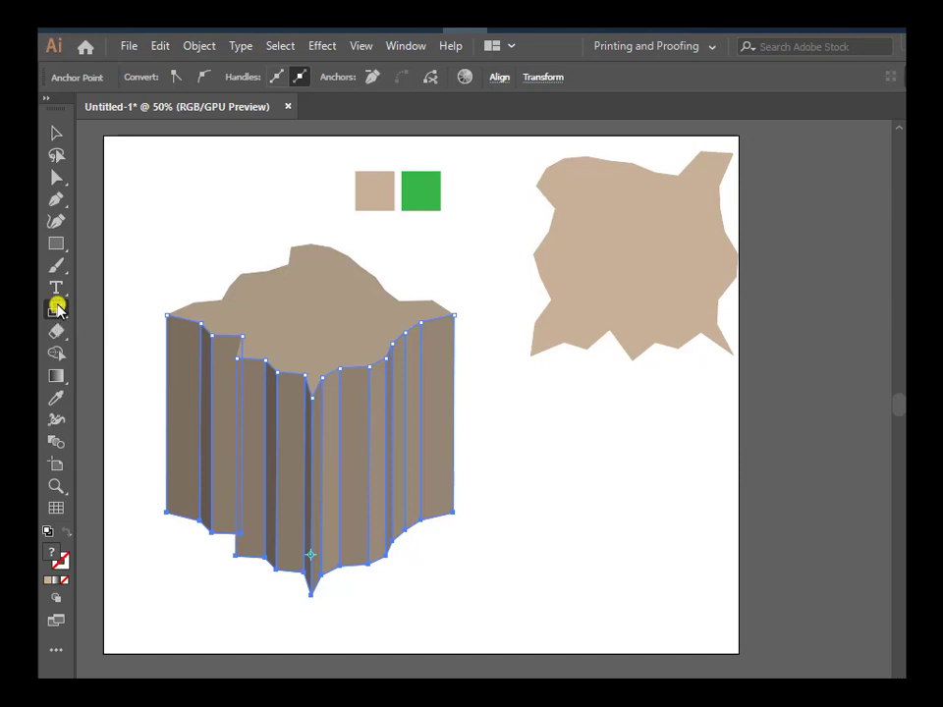
double_click(57, 311)
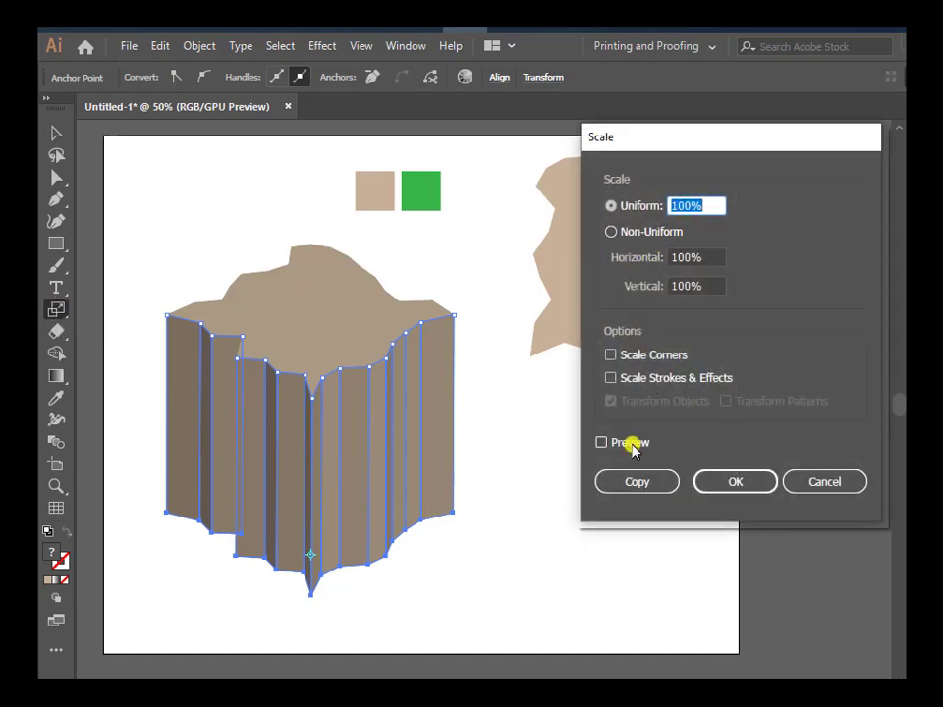
left_click(629, 443)
left_click(683, 205)
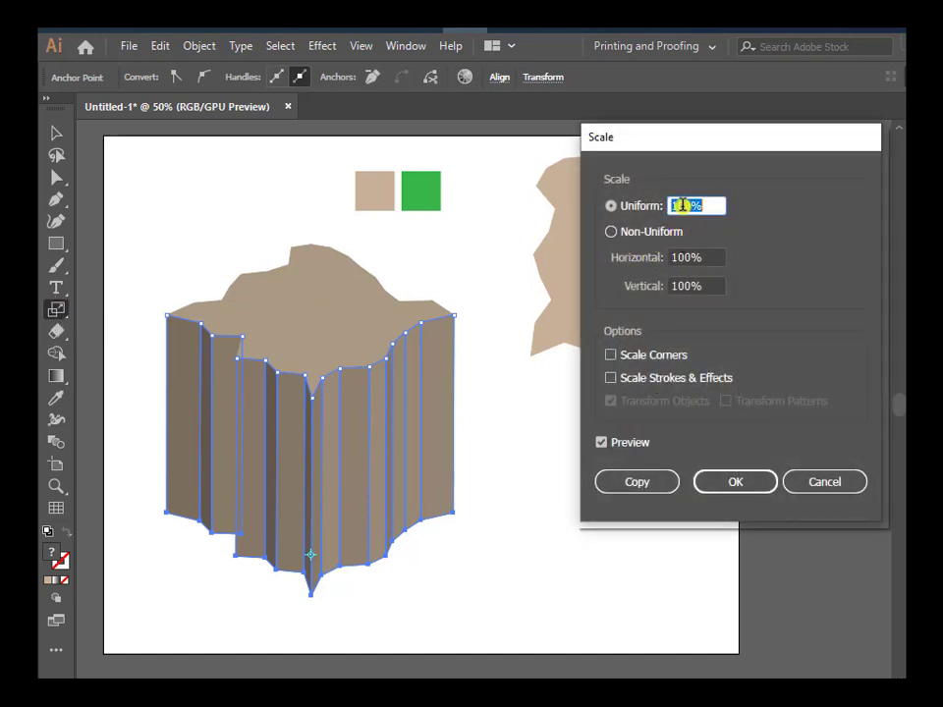
key("Down")
key("Down")
key("Down")
key("Down")
key("Down")
key("Down")
key("Down")
key("Down")
key("Down")
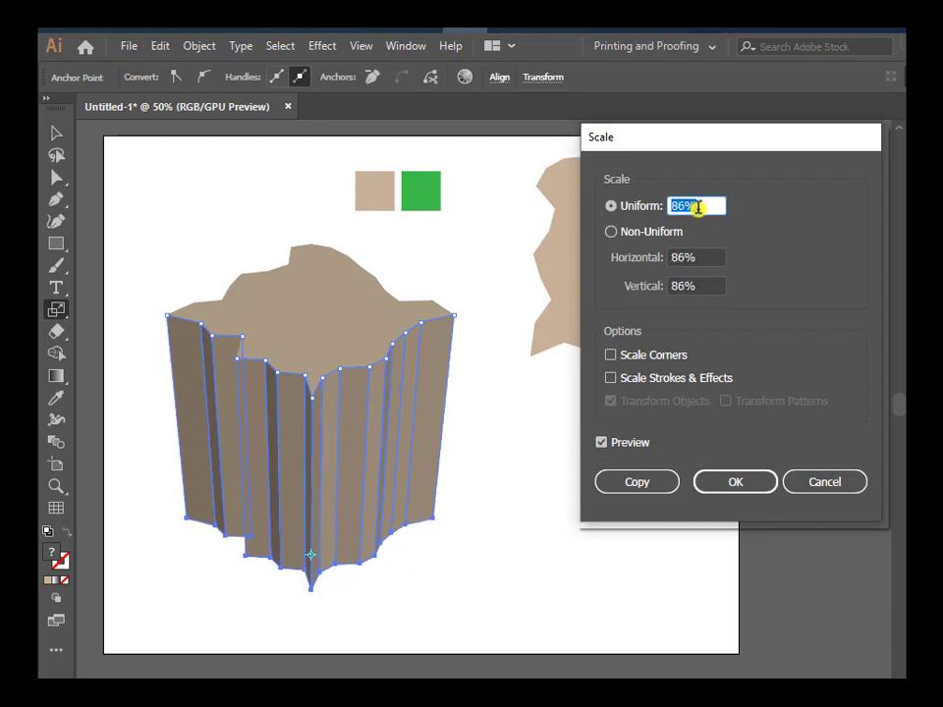
key("Down")
key("Down")
key("Down")
key("Down")
key("Down")
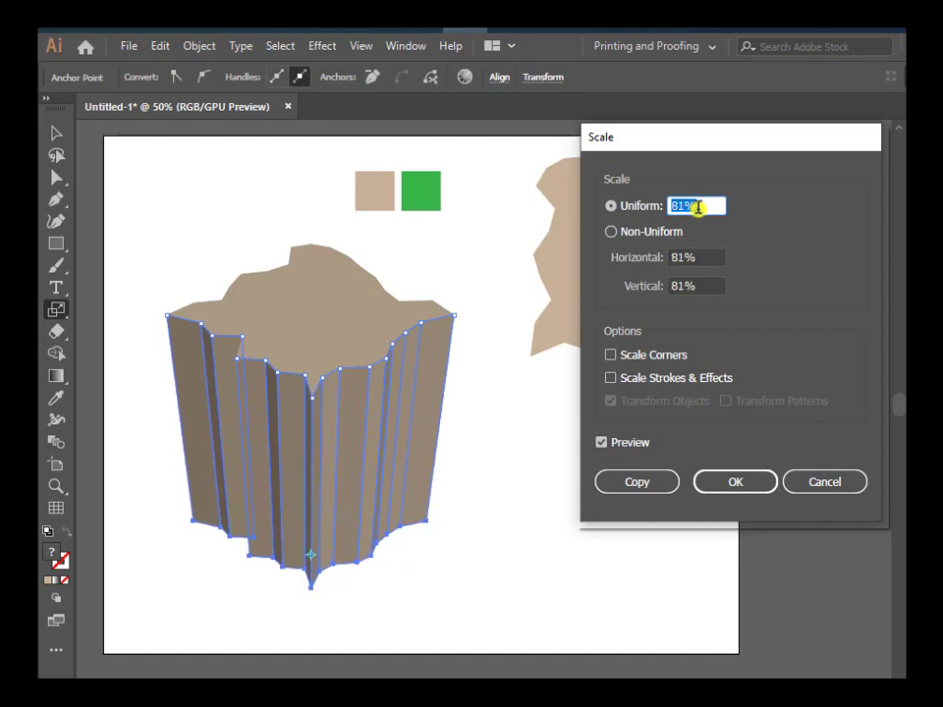
key("Down")
key("Down")
key("Down")
key("Down")
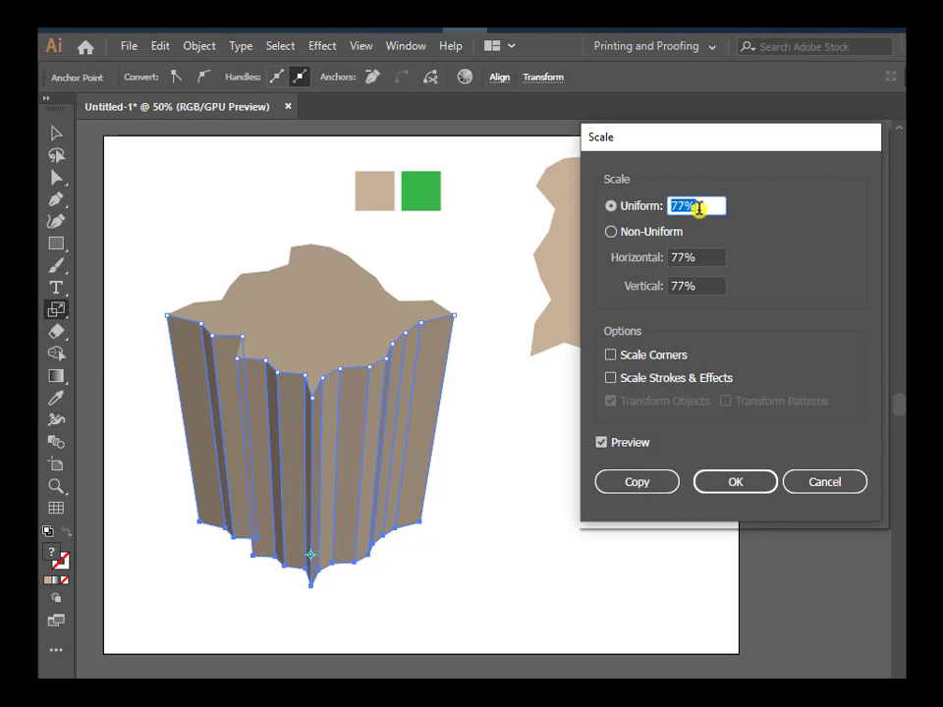
key("Down")
key("Down")
key("Down")
key("Down")
key("Down")
key("Down")
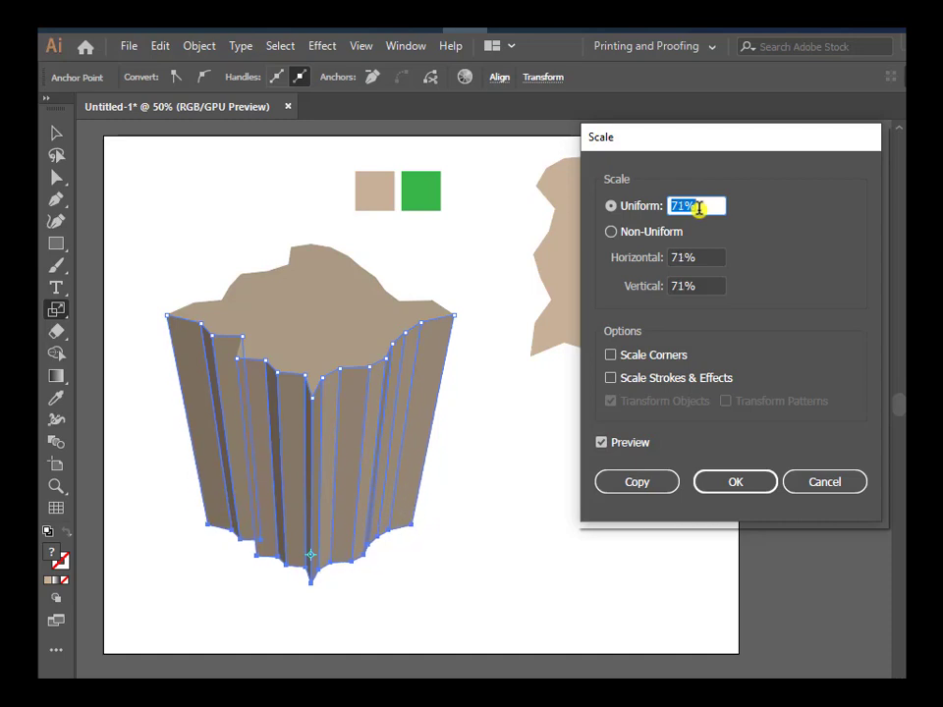
key("Up")
key("Down")
key("Down")
left_click(736, 481)
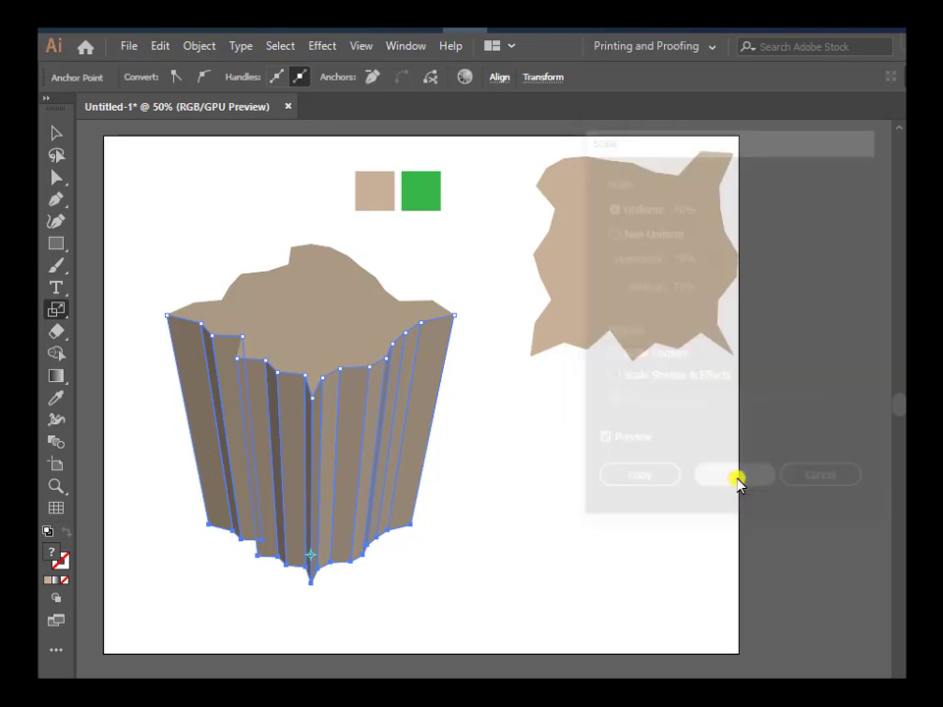
left_click(59, 133)
Step: Give the right-hand tan shape an Isometric Top Extrude & Bevel 50 pt deep
left_click(596, 224)
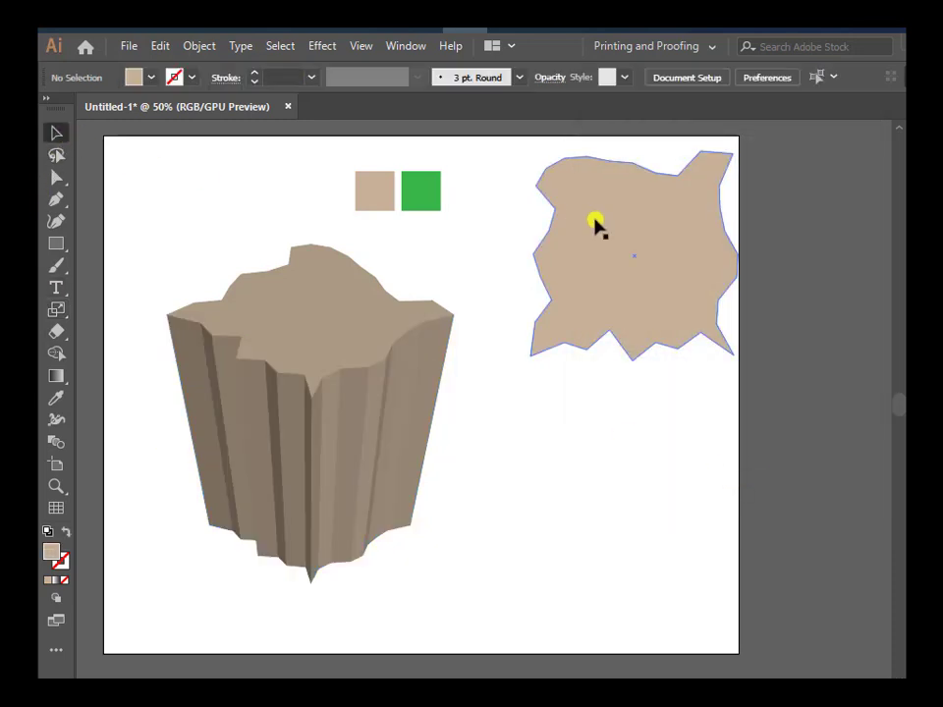
left_click(602, 227)
scroll(606, 245, "up", 2)
scroll(619, 294, "up", 1)
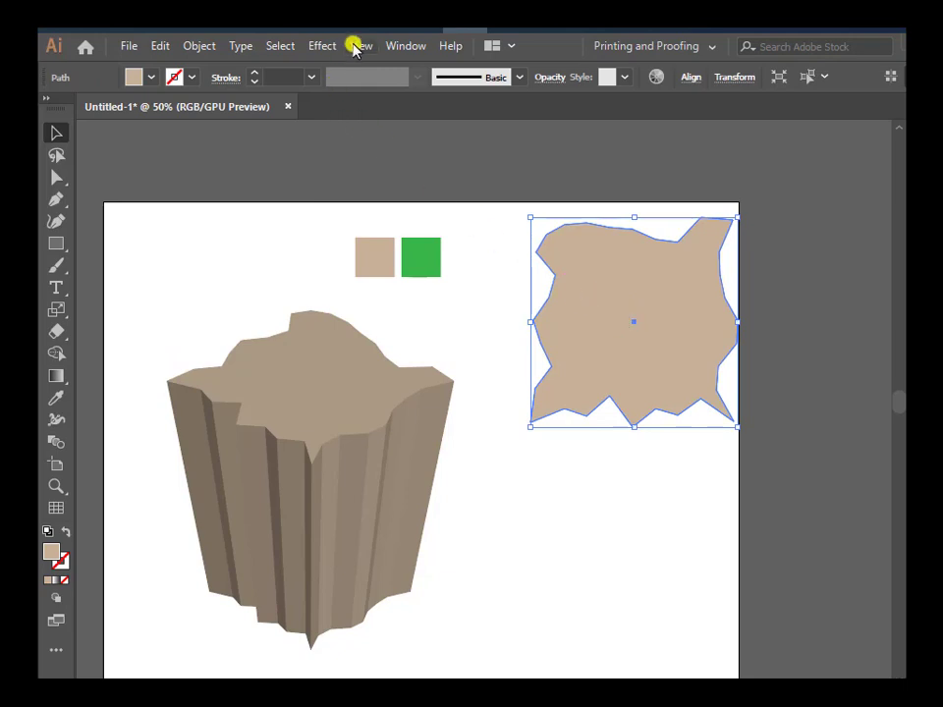
left_click(355, 49)
mouse_move(338, 151)
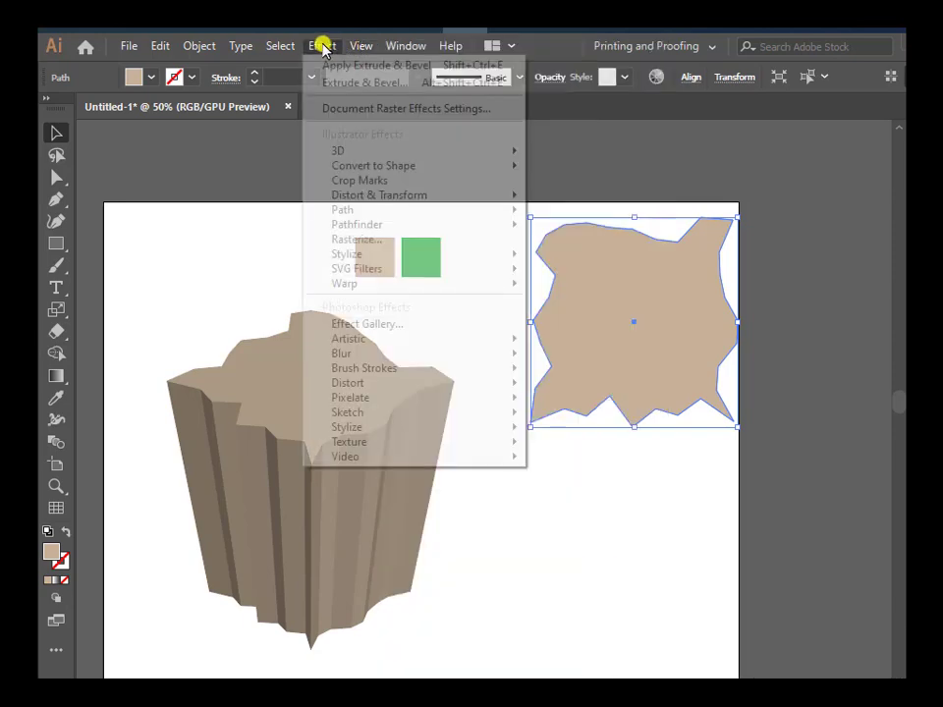
mouse_move(413, 150)
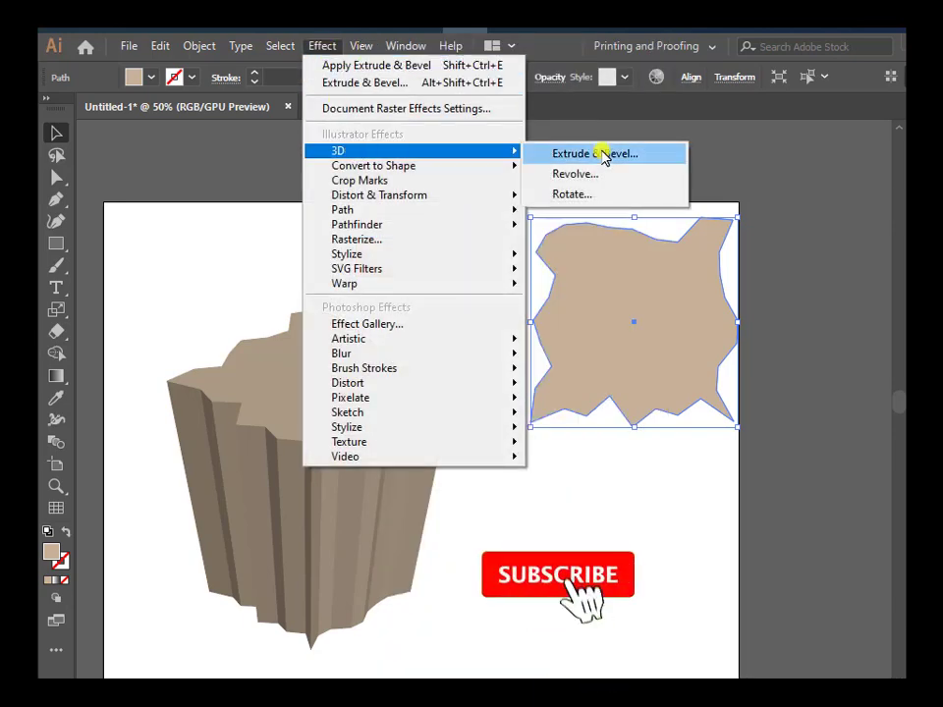
left_click(604, 151)
mouse_move(678, 111)
left_mouse_down()
mouse_move(900, 247)
mouse_move(202, 153)
left_mouse_up()
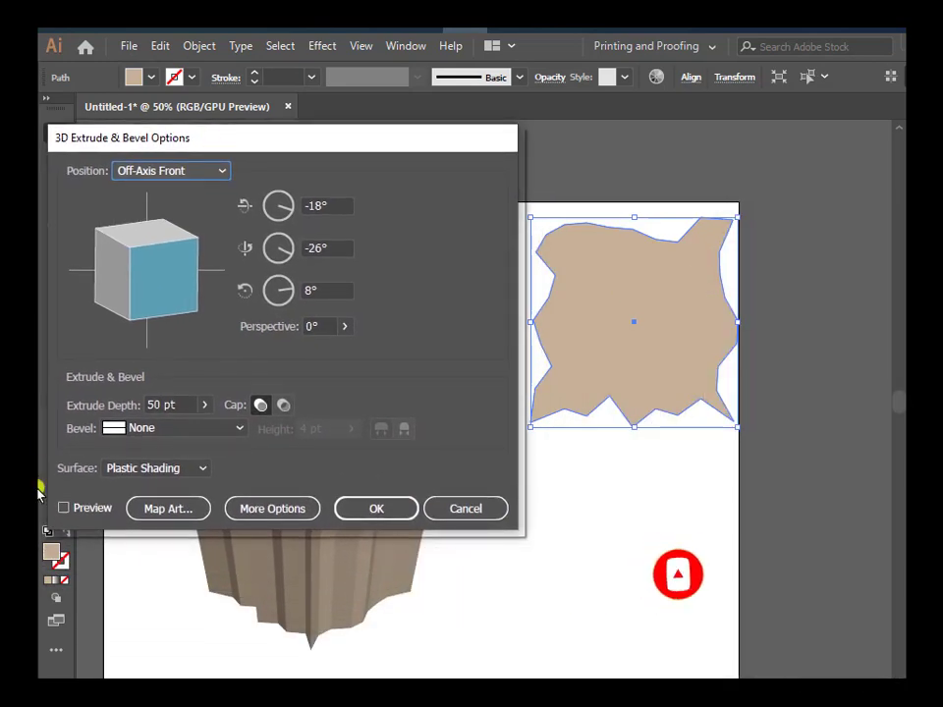
left_click(89, 509)
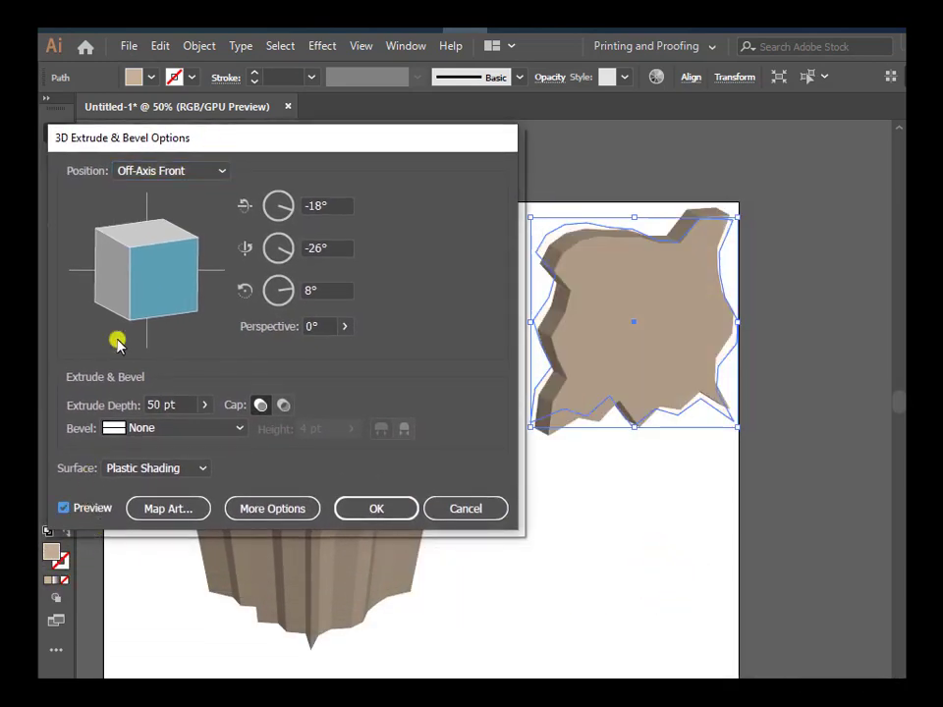
left_click(168, 173)
left_click(185, 506)
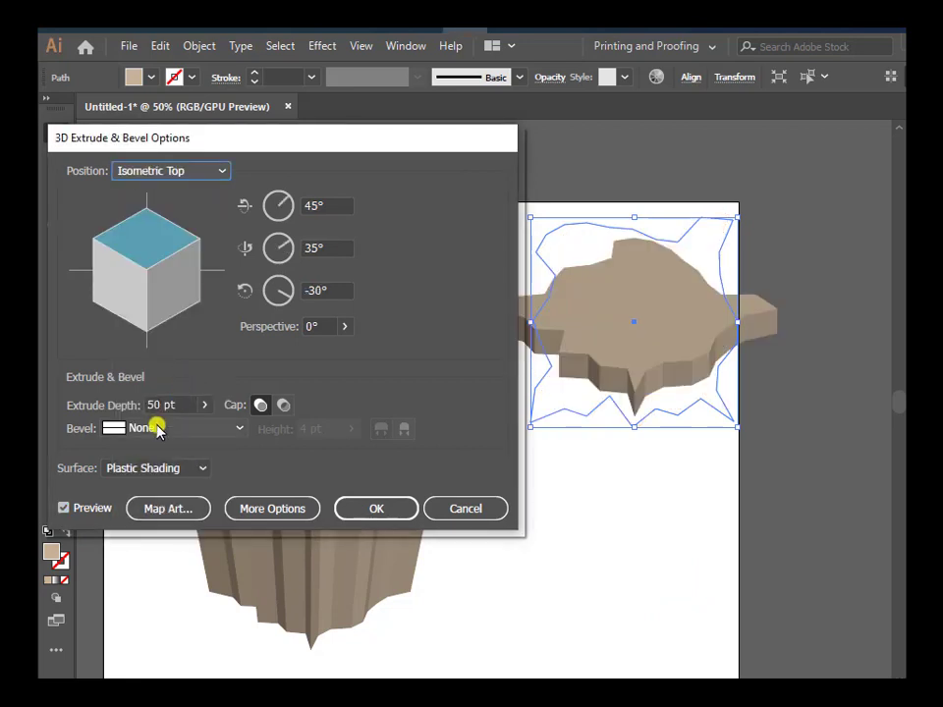
left_click(376, 511)
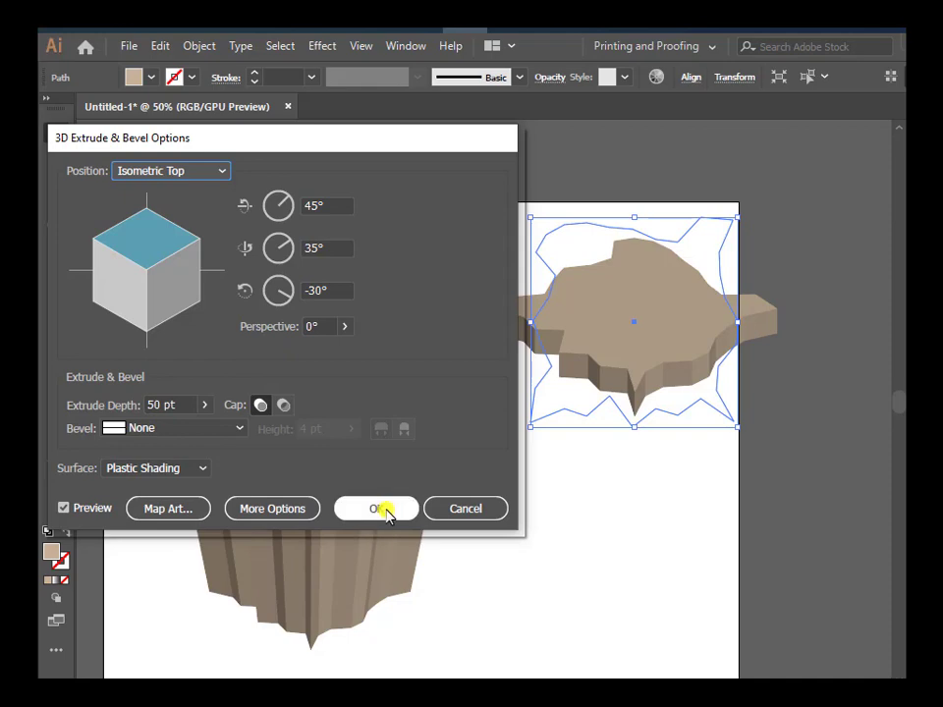
Step: Expand the extruded right shape and sample the green swatch onto it
left_click(194, 46)
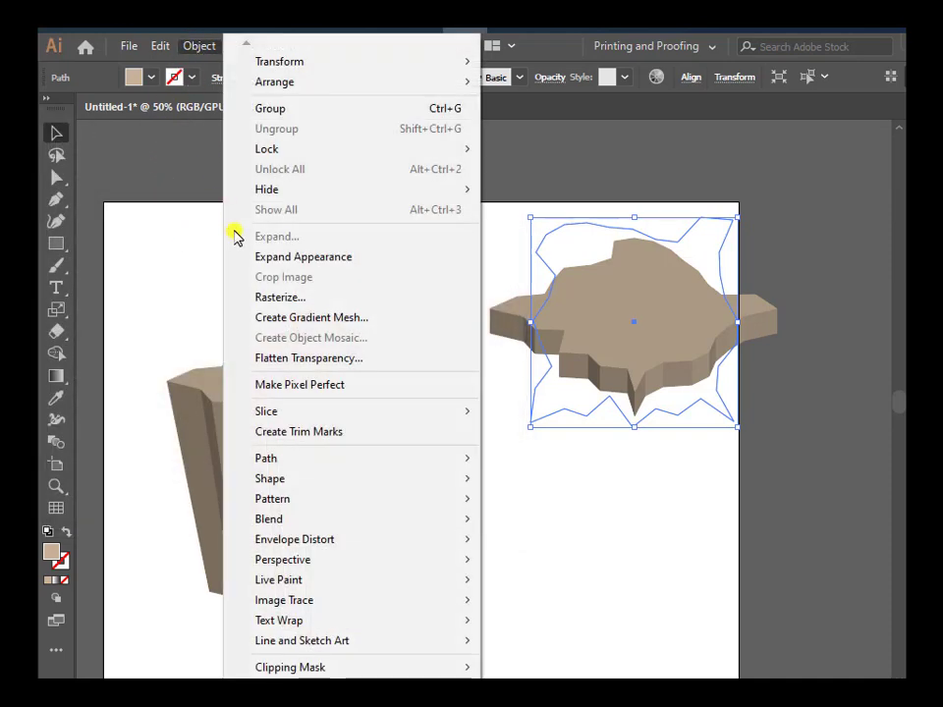
left_click(241, 259)
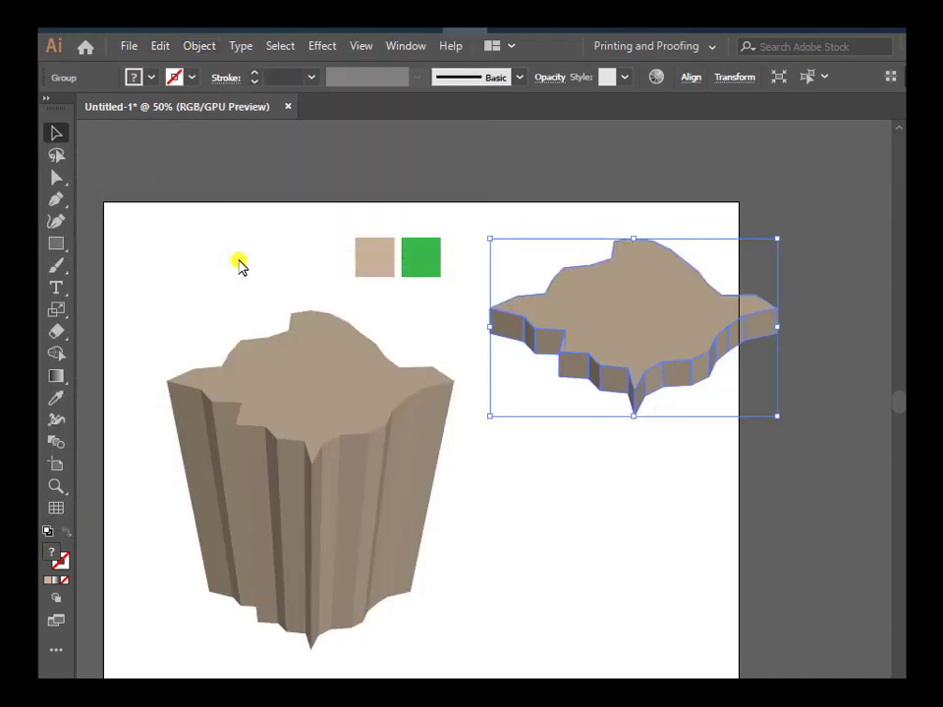
key("i")
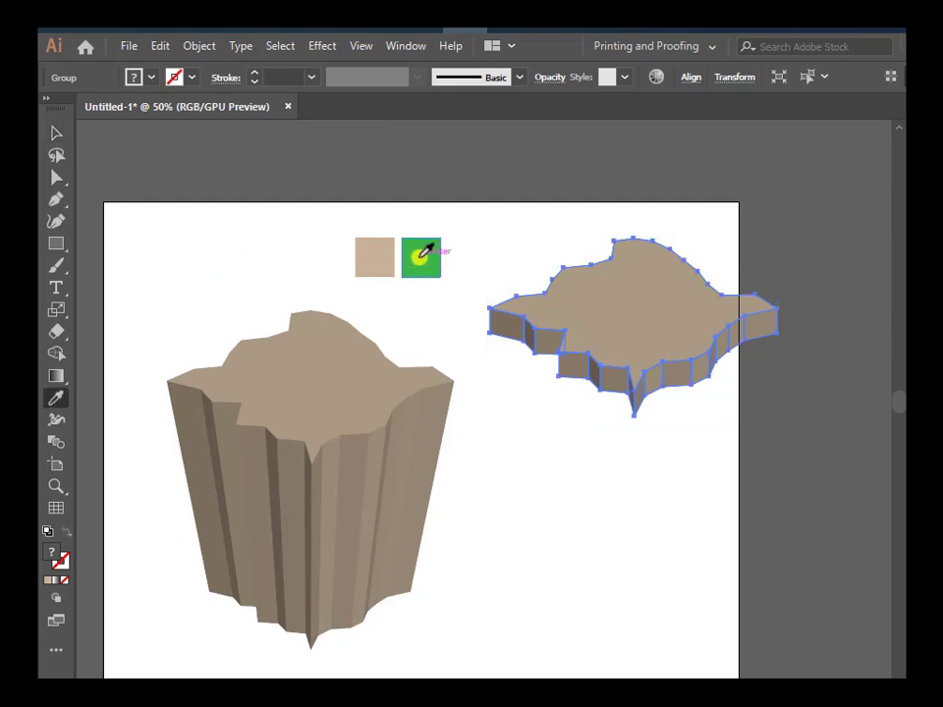
left_click(420, 255)
Step: Undo back to the flat jagged shape and fill it with the green swatch
key("ctrl+z")
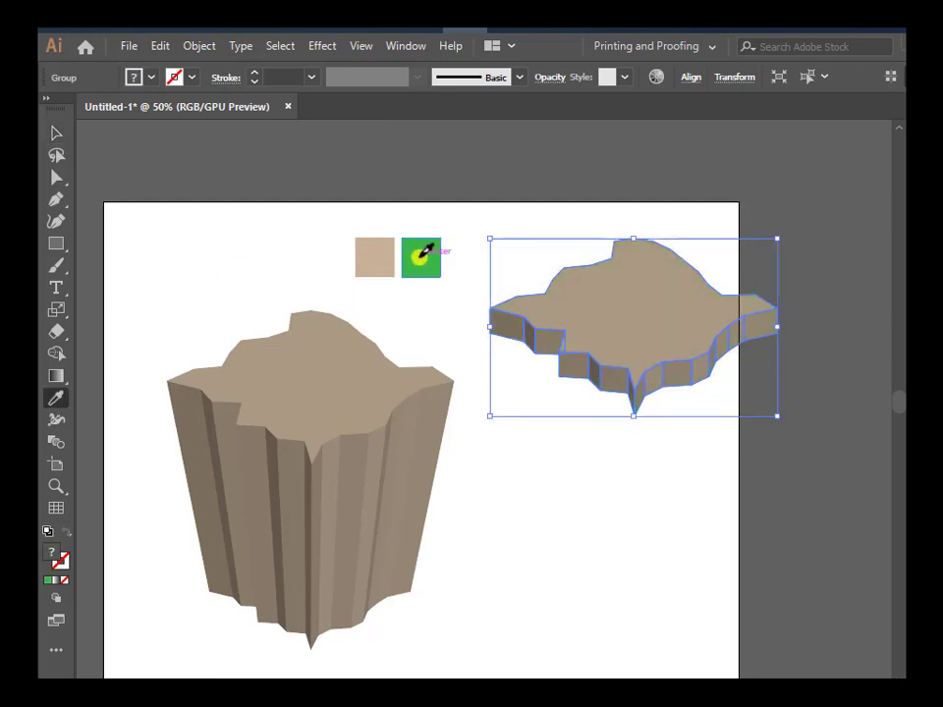
key("ctrl+z")
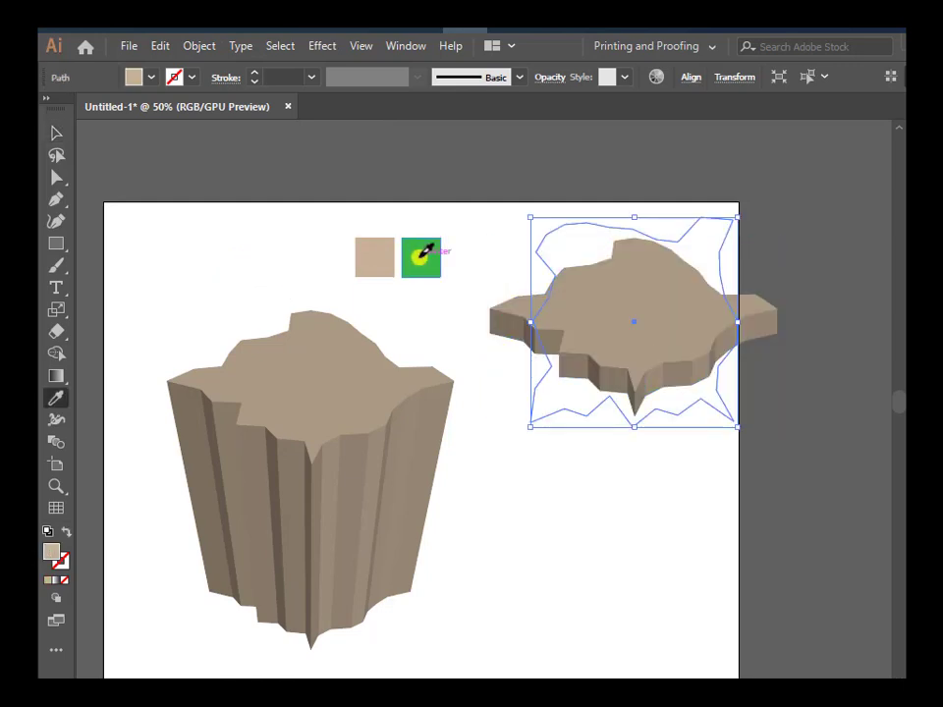
key("ctrl+z")
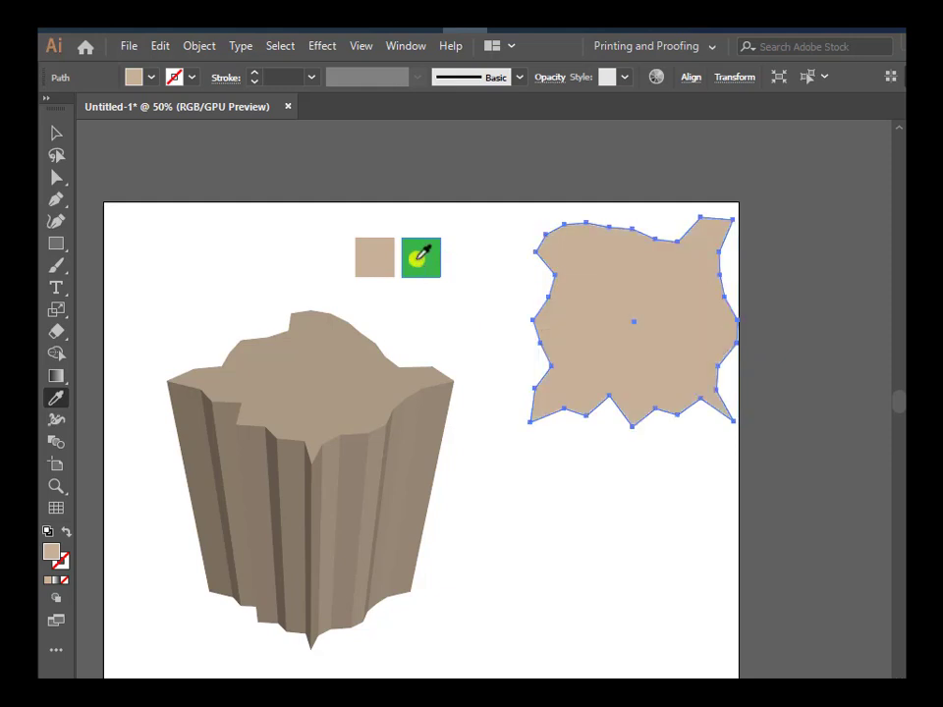
left_click(420, 257)
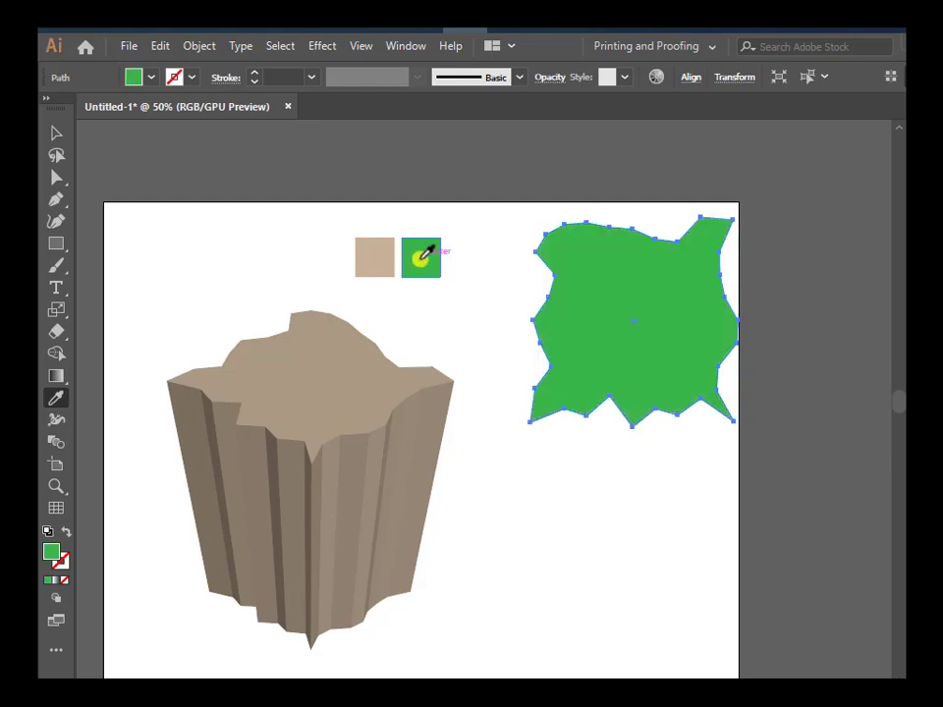
Step: Extrude the green shape into a 50 pt Isometric Top 3D slab and expand its appearance
left_click(322, 45)
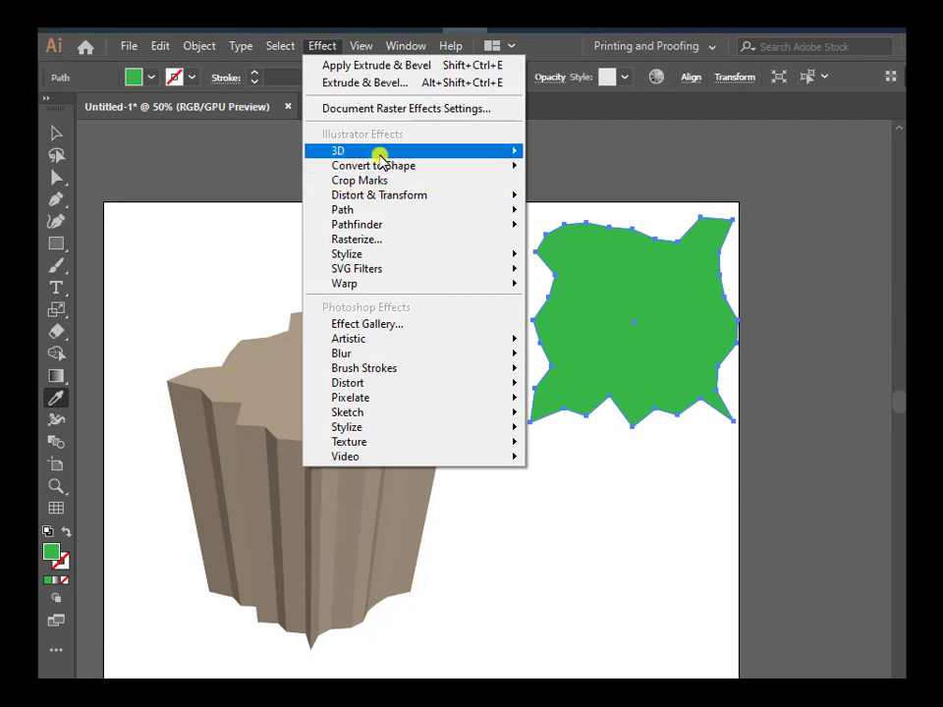
mouse_move(338, 151)
left_click(570, 154)
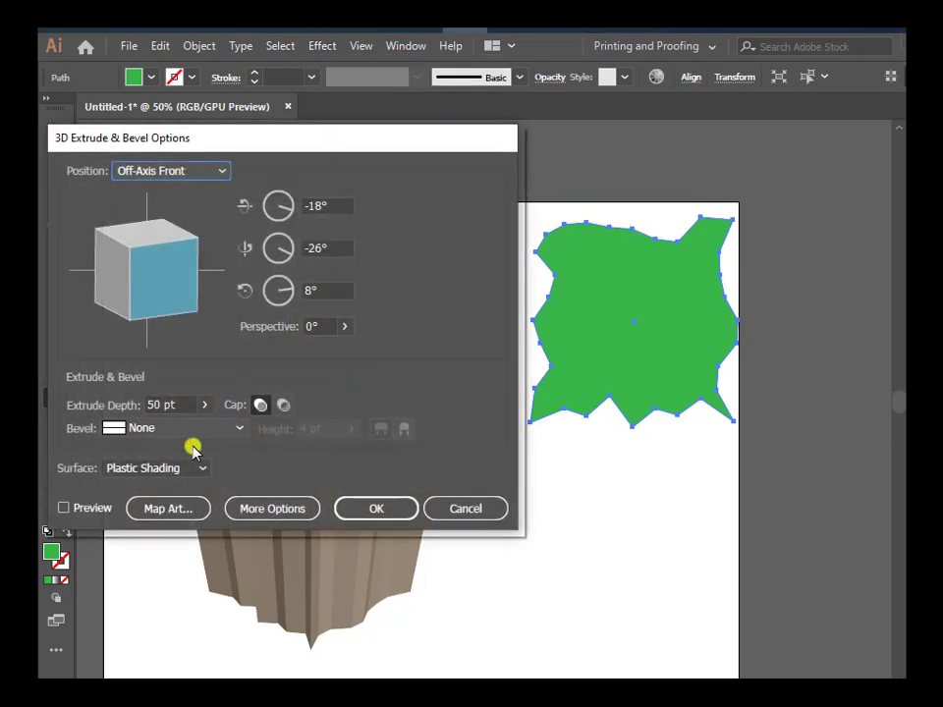
left_click(189, 177)
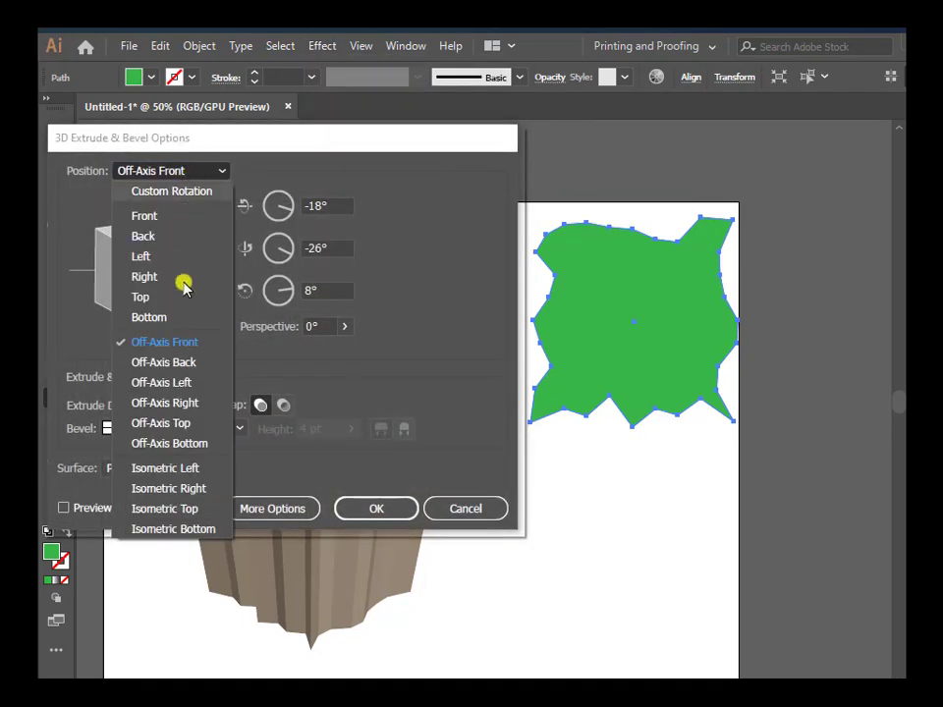
left_click(187, 507)
left_click(65, 508)
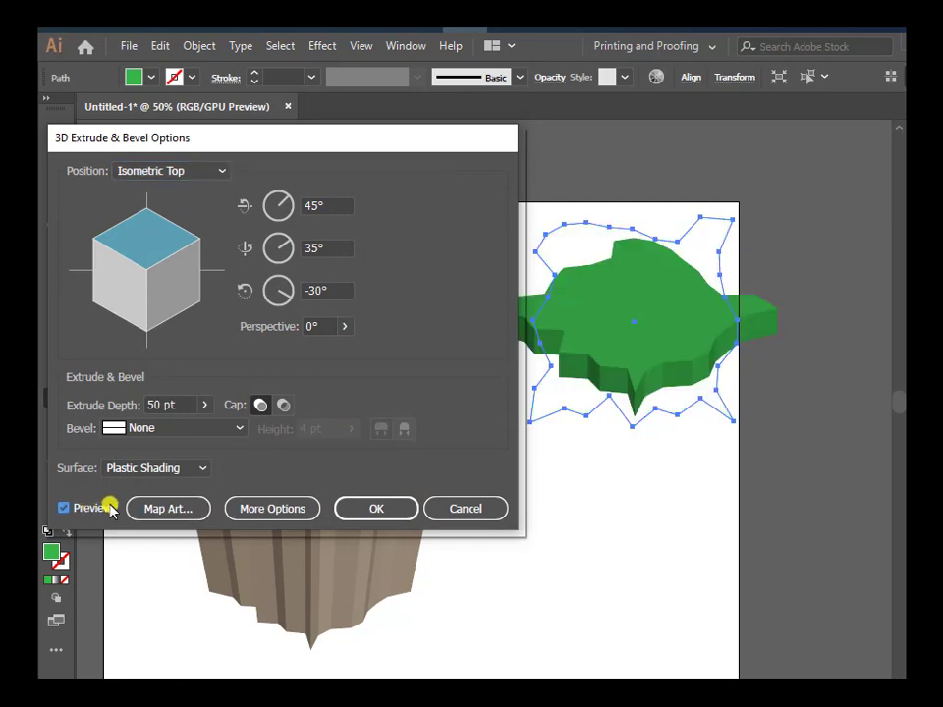
left_click(393, 509)
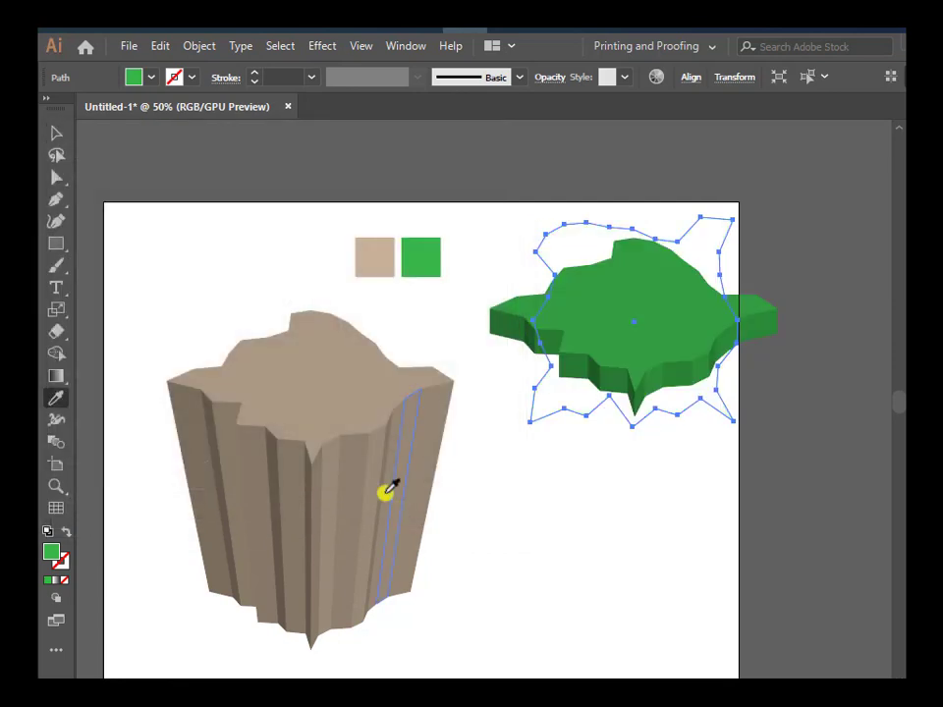
left_click(196, 45)
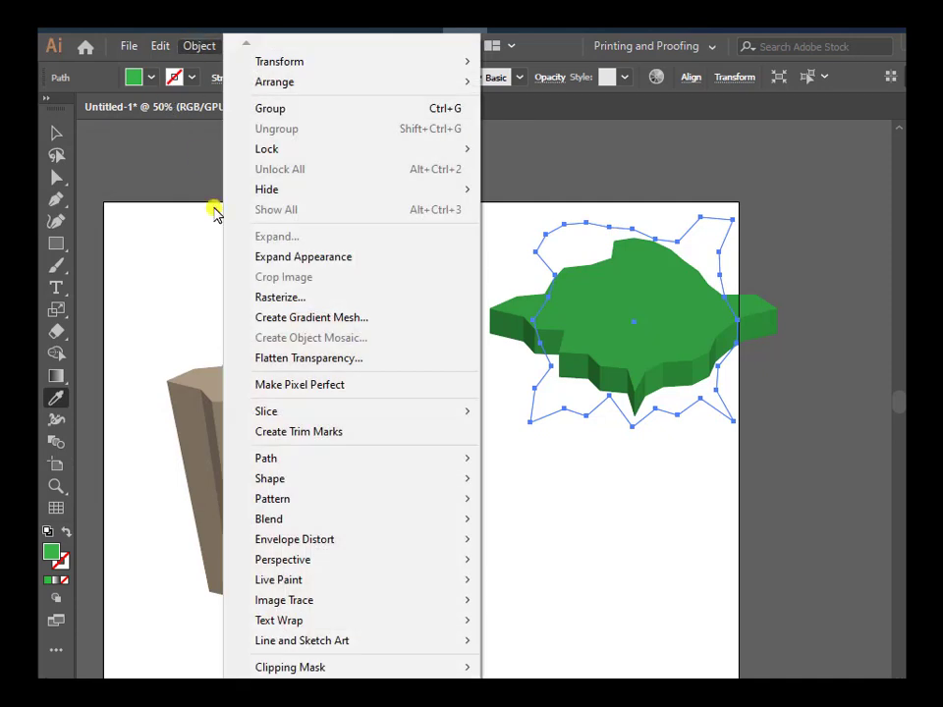
left_click(288, 257)
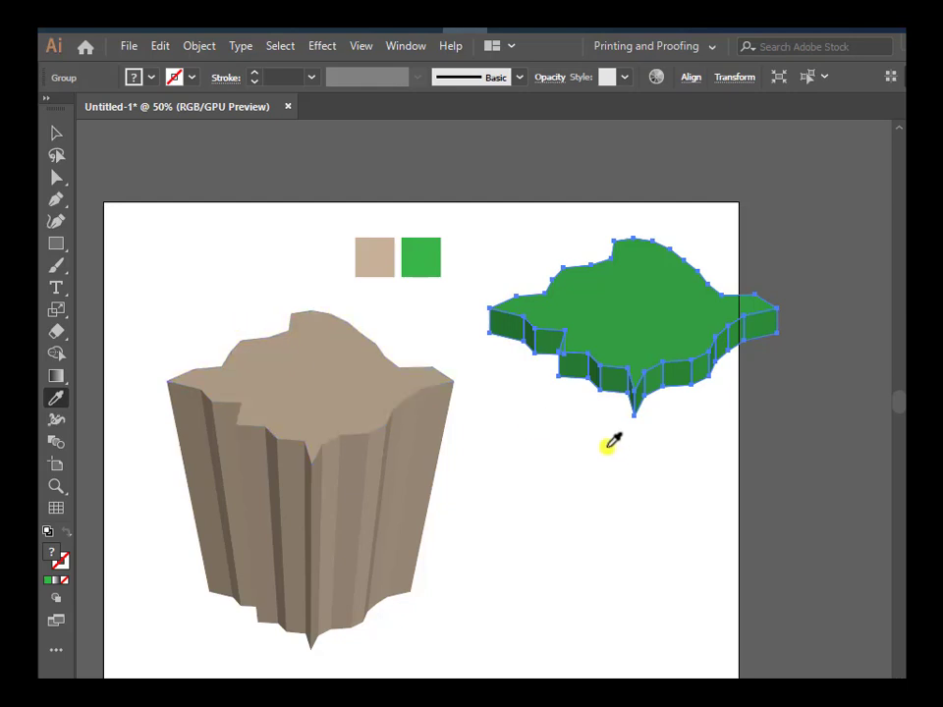
Step: Lasso-select the anchor points along the green slab's lower edge
left_click(56, 155)
scroll(795, 326, "up", 1)
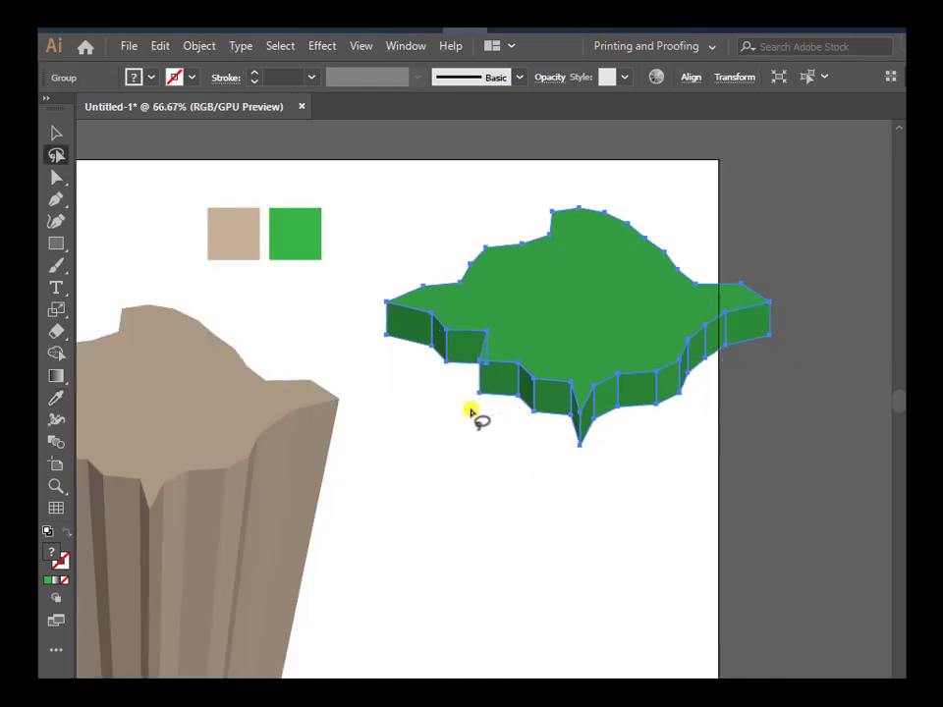
left_click(377, 348)
mouse_move(368, 324)
left_mouse_down()
mouse_move(774, 402)
mouse_move(678, 366)
mouse_move(541, 402)
mouse_move(417, 336)
mouse_move(369, 328)
left_mouse_up()
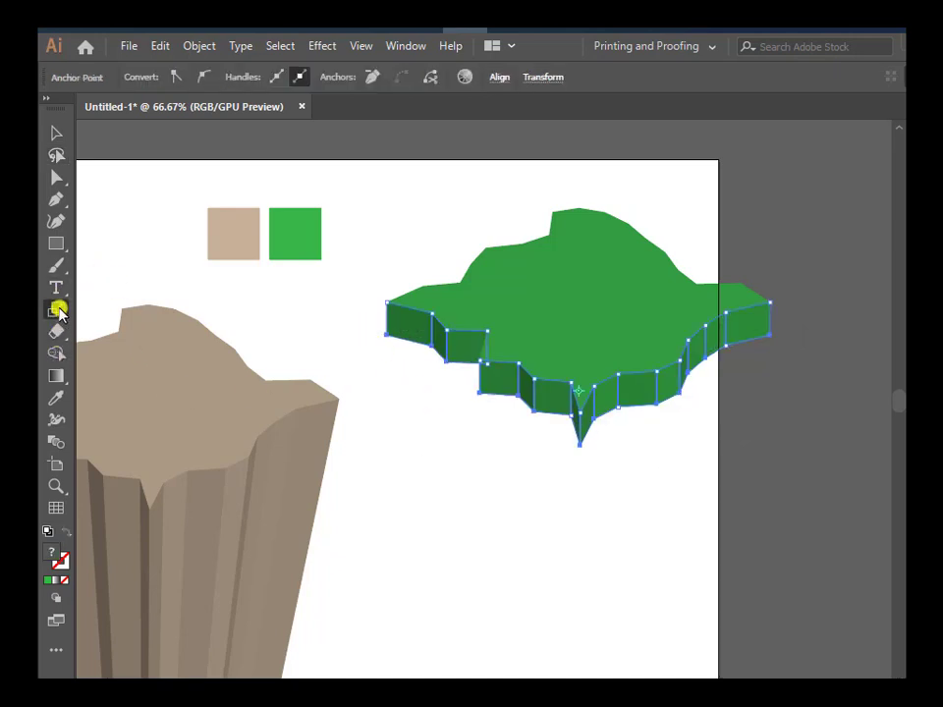
Step: Scale the selected lower points uniformly to 94%
double_click(56, 311)
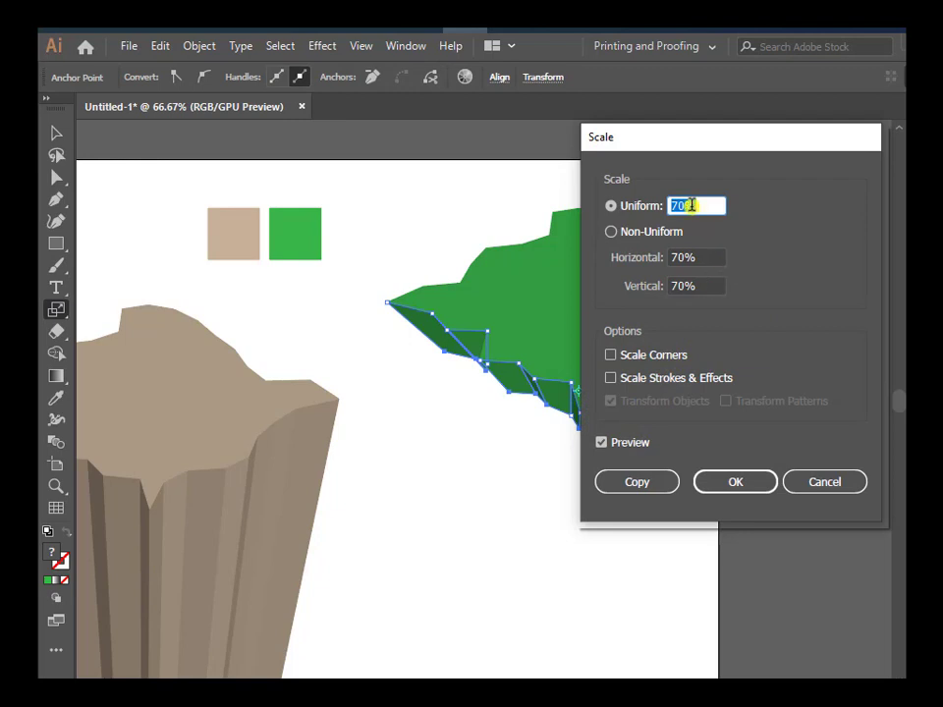
scroll(692, 205, "up", 3)
scroll(692, 205, "up", 7)
scroll(692, 205, "up", 3)
scroll(692, 203, "up", 5)
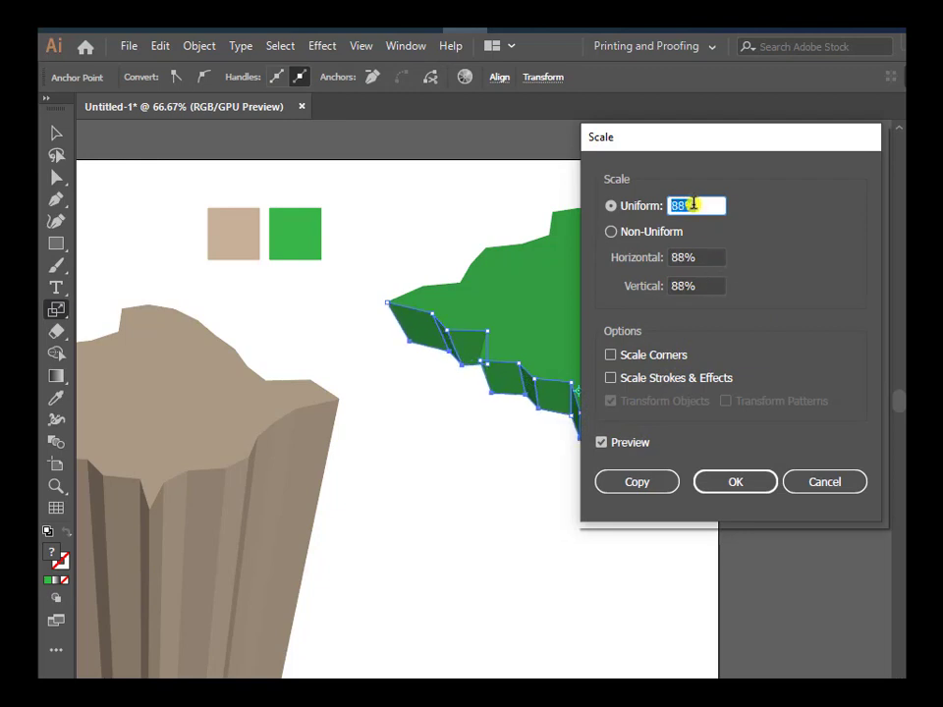
scroll(694, 205, "up", 2)
scroll(694, 204, "up", 2)
scroll(694, 205, "up", 2)
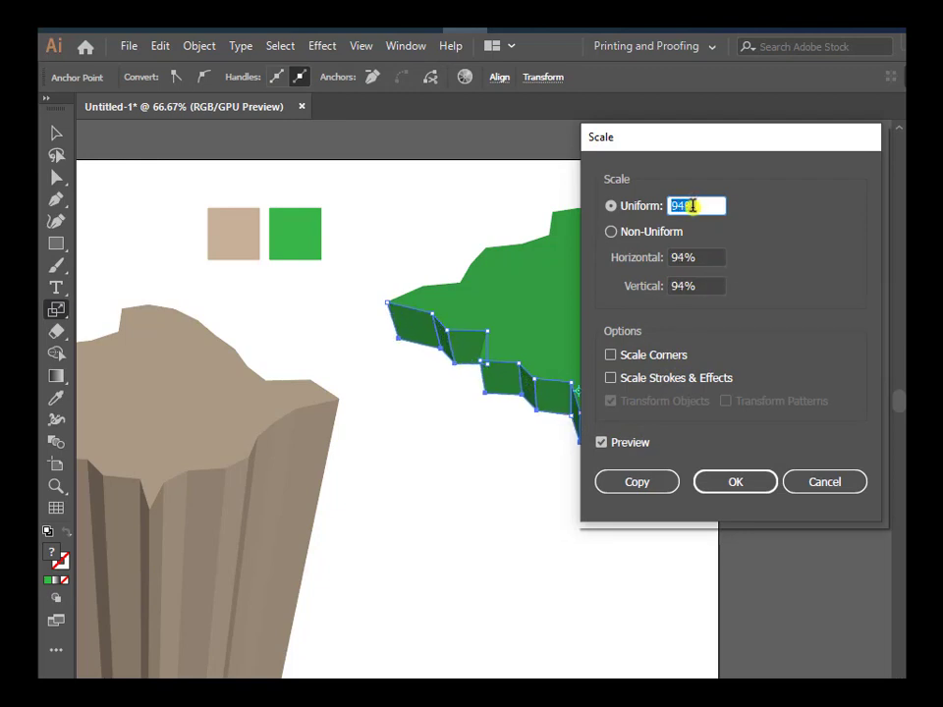
left_click(735, 482)
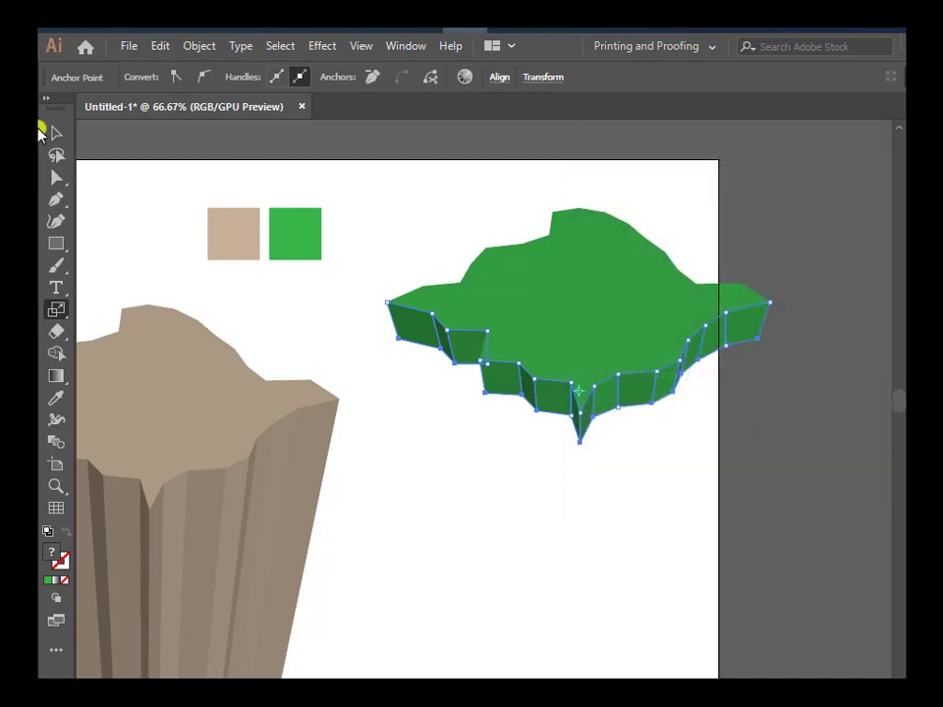
left_click(56, 133)
scroll(523, 398, "down", 2)
scroll(527, 400, "up", 1)
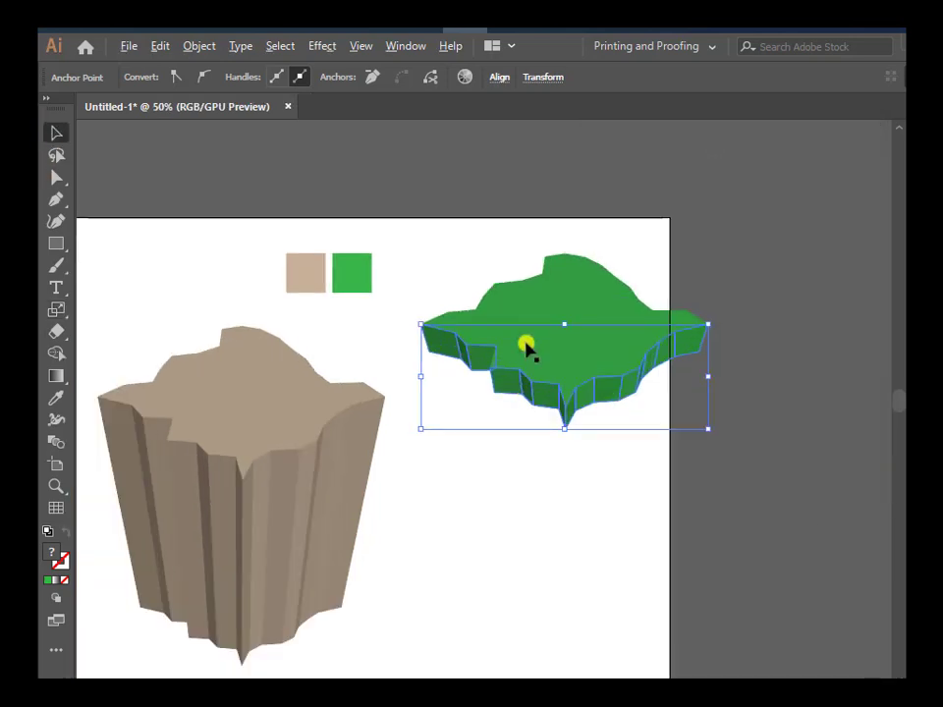
left_click(578, 342)
mouse_move(578, 342)
left_mouse_down()
mouse_move(271, 378)
mouse_move(251, 371)
left_mouse_up()
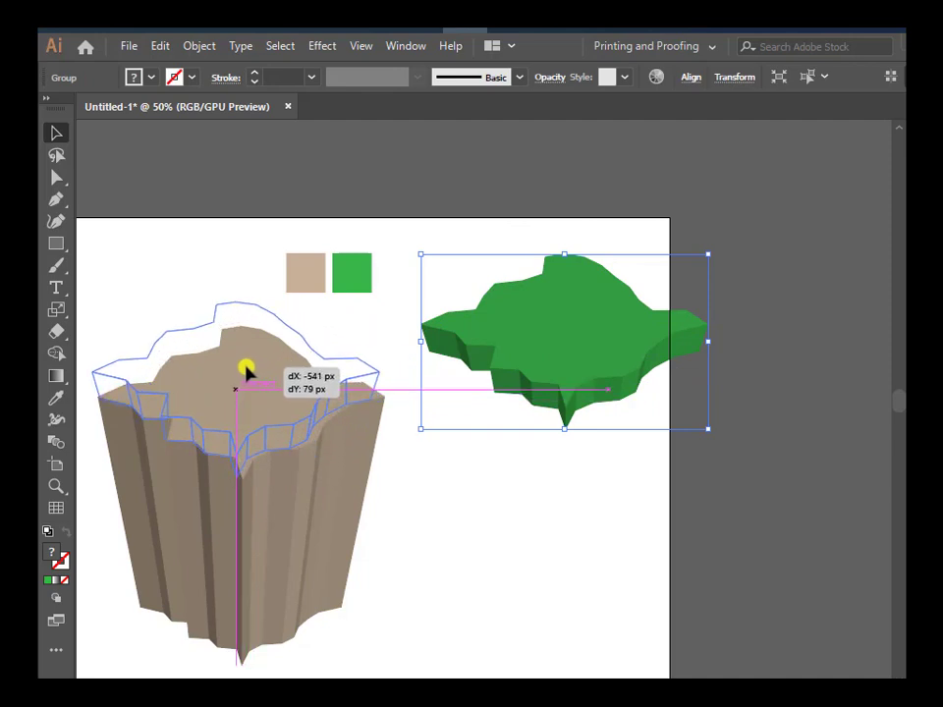
left_click_drag(251, 370, 245, 369)
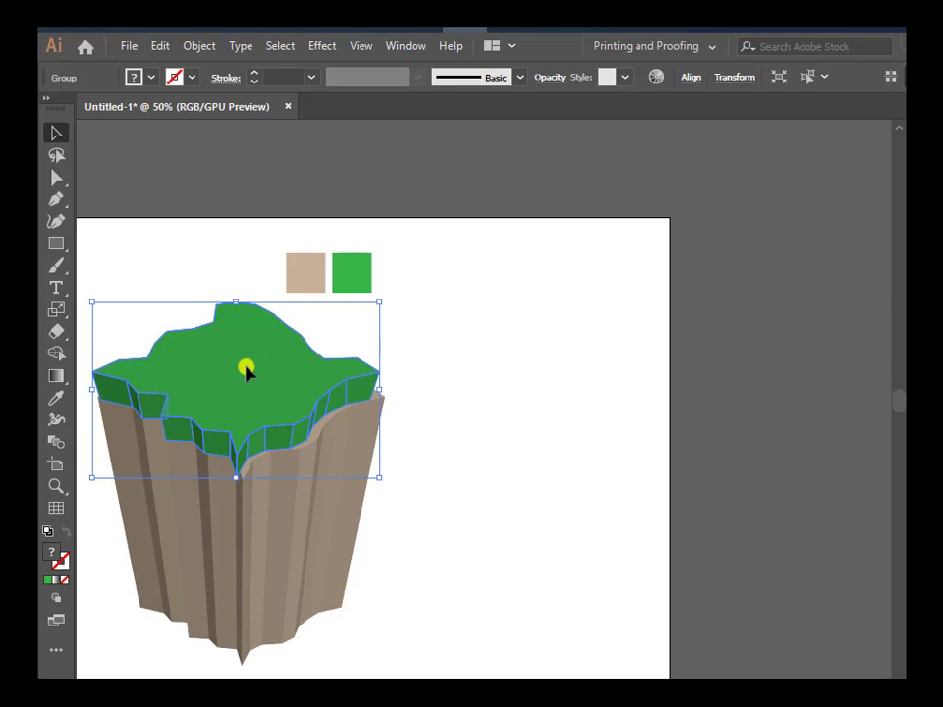
left_click(51, 130)
left_click(551, 423)
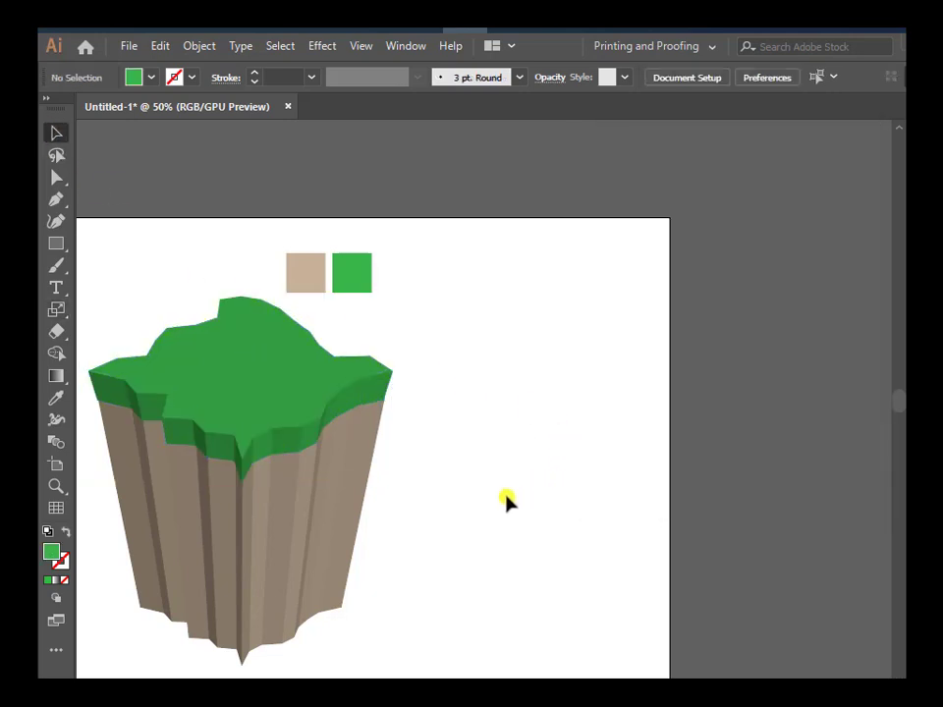
left_click_drag(506, 501, 562, 462)
left_click_drag(120, 276, 280, 541)
left_click_drag(270, 435, 505, 502)
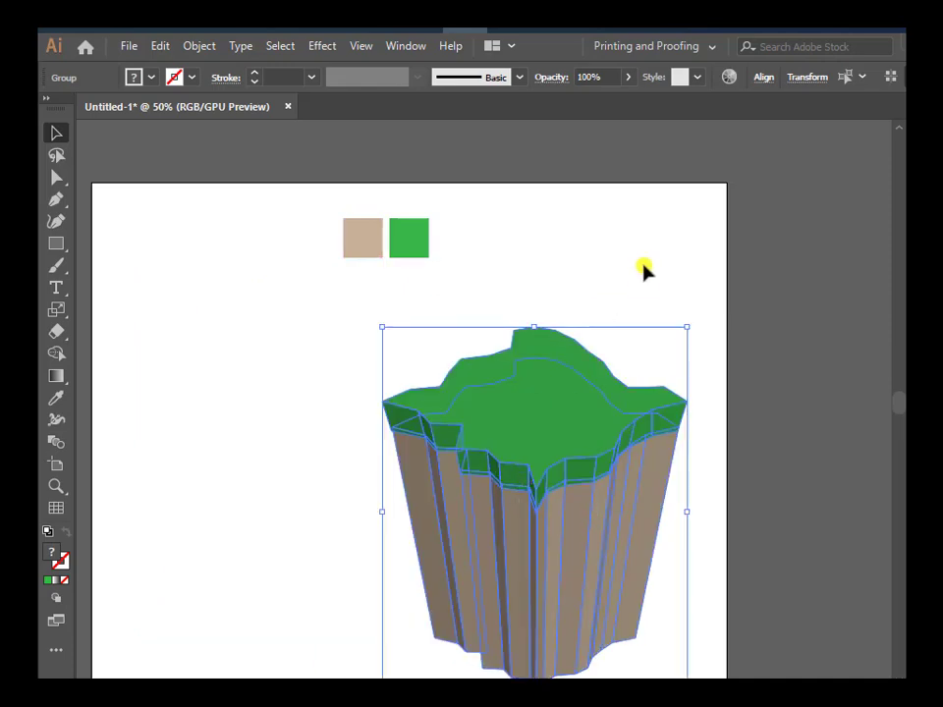
left_click(644, 270)
key("a")
left_click(561, 379)
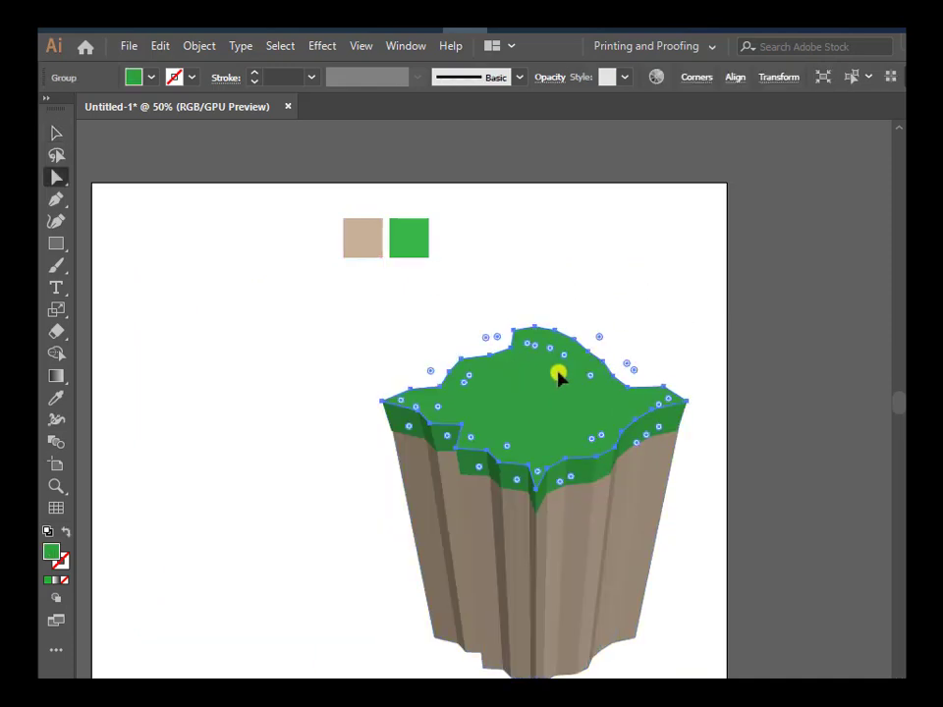
key("i")
left_click(411, 236)
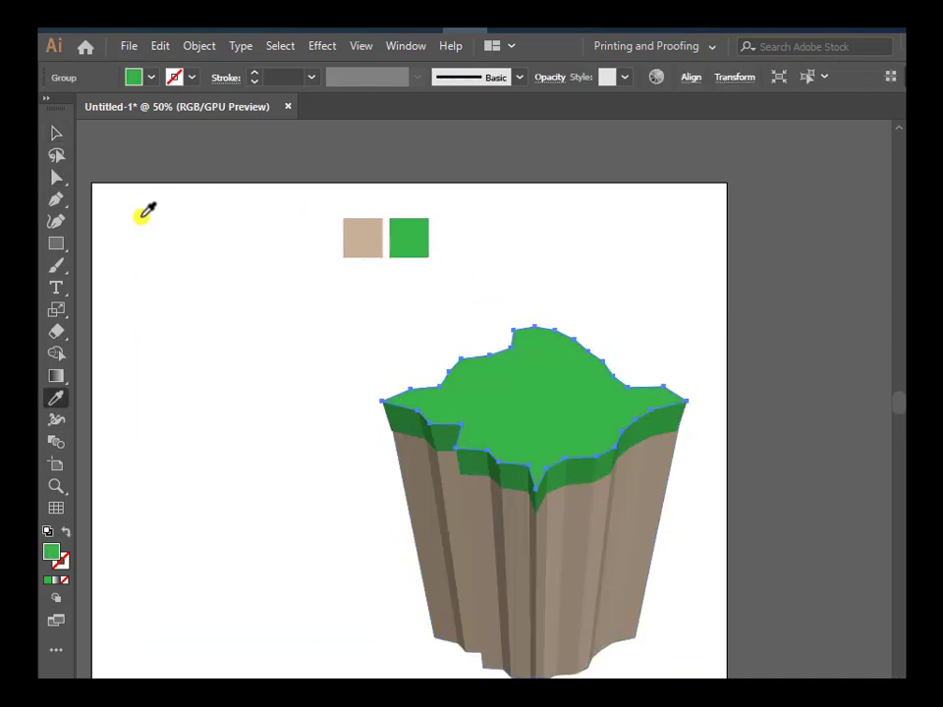
left_click(56, 134)
left_click(285, 335)
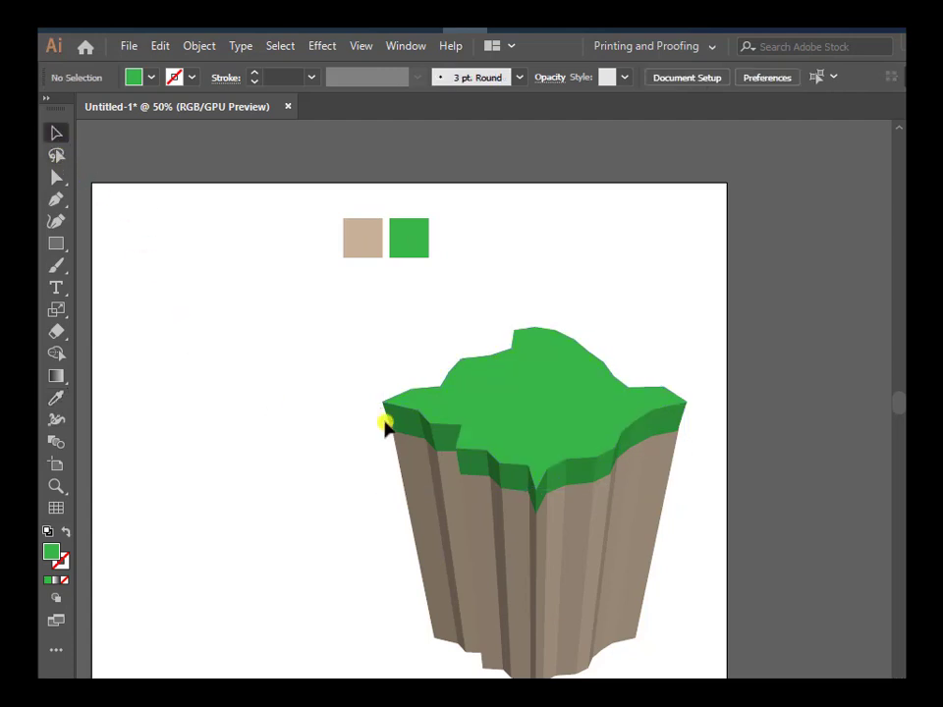
left_click_drag(587, 413, 587, 408)
scroll(668, 521, "up", 1)
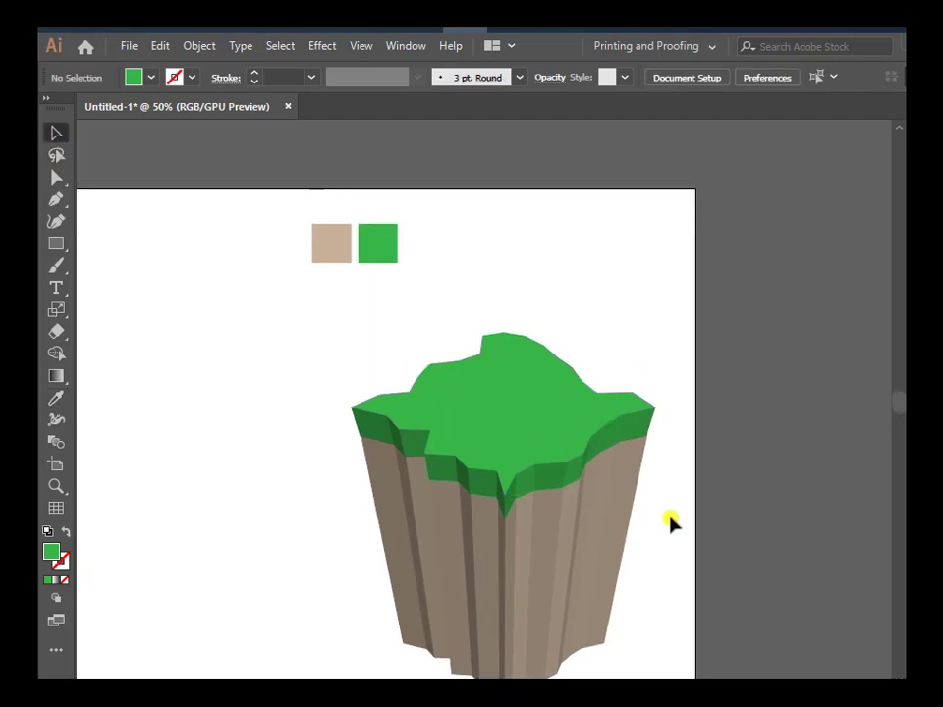
scroll(668, 521, "down", 1)
scroll(666, 519, "down", 1)
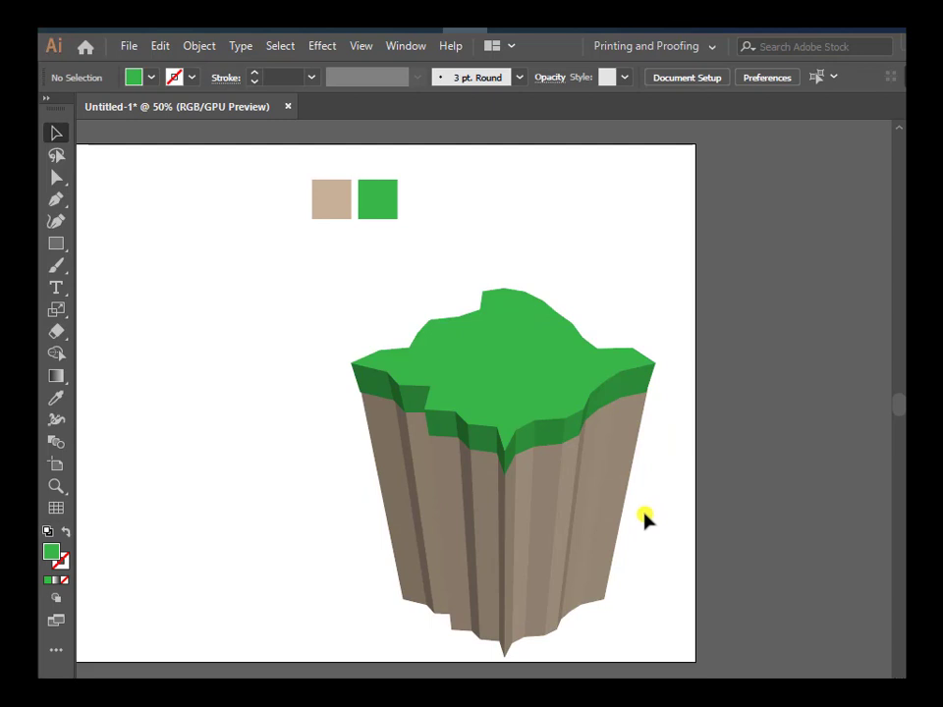
left_click(56, 244)
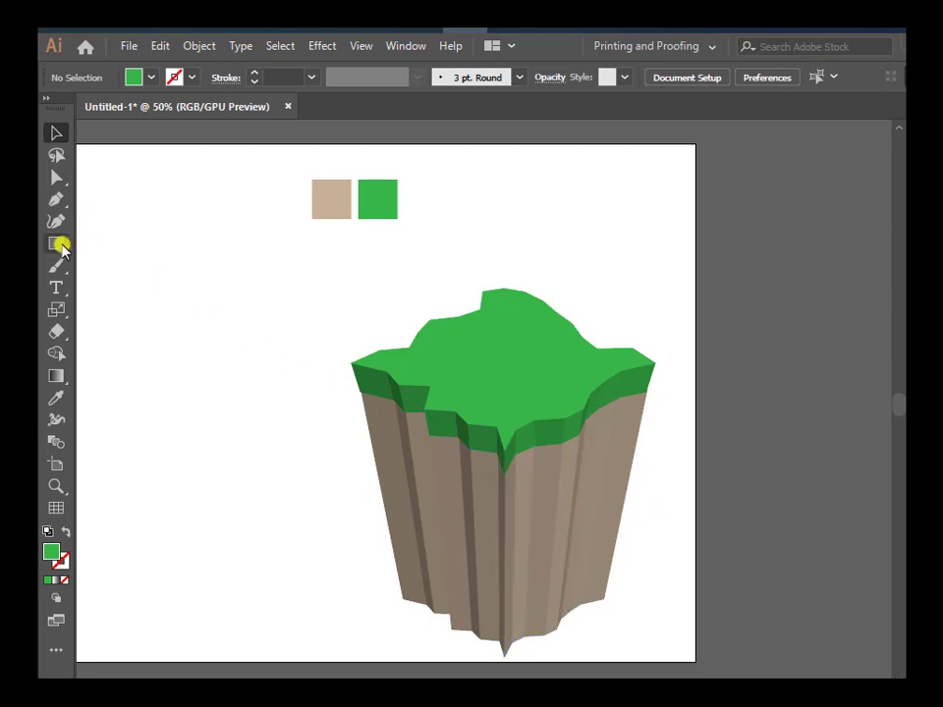
left_click_drag(168, 279, 304, 293)
key("ctrl+z")
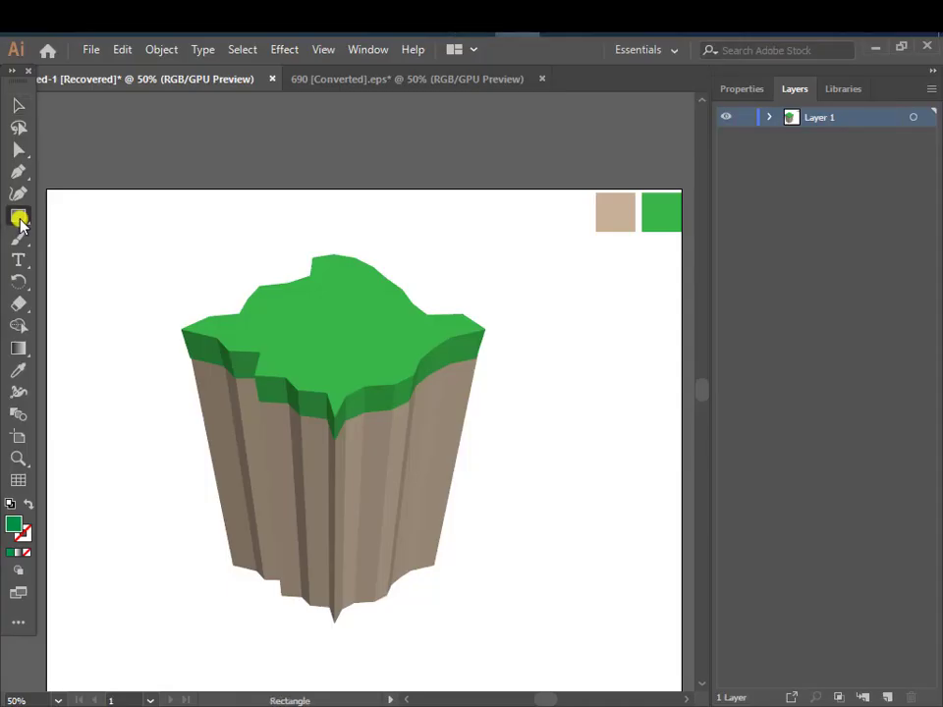
Step: Draw a green oval tree canopy with the Ellipse tool
left_click_drag(19, 217, 61, 241)
scroll(133, 286, "up", 3)
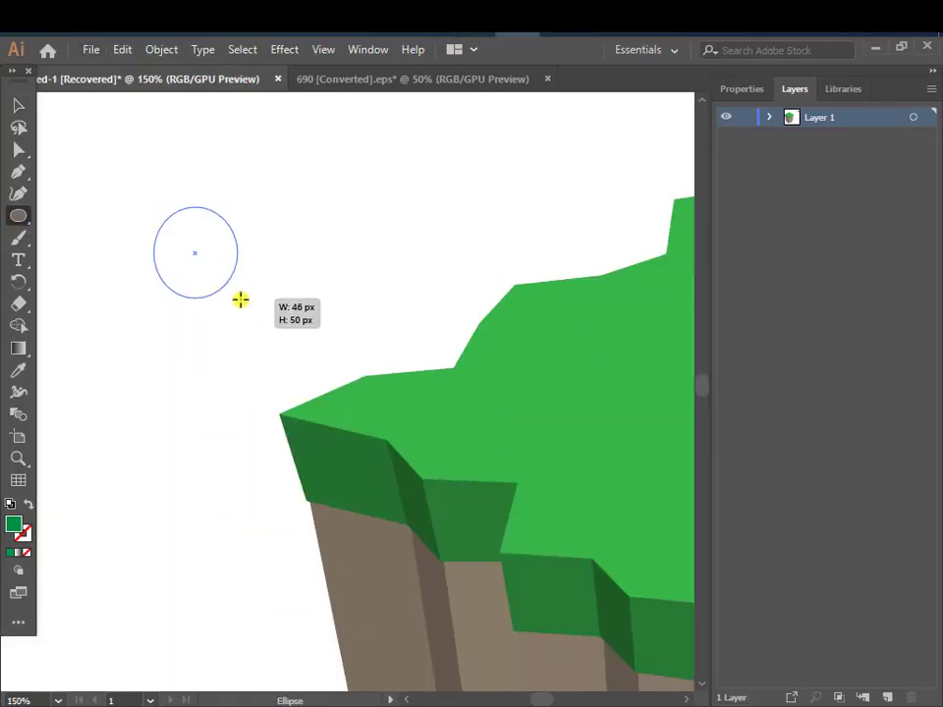
left_click_drag(154, 209, 263, 309)
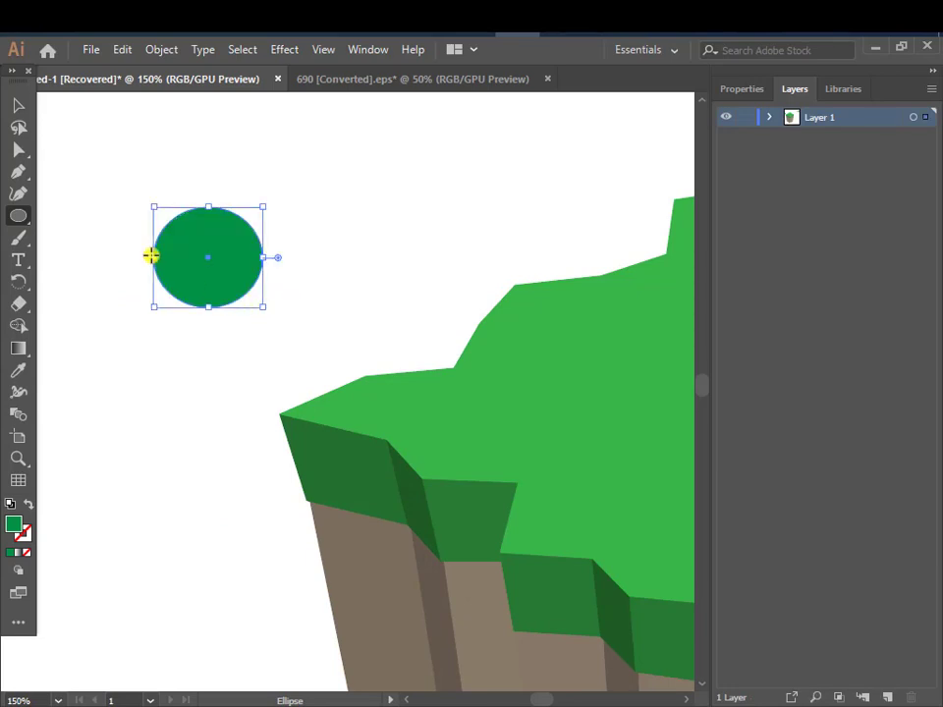
left_click(19, 105)
left_click(162, 352)
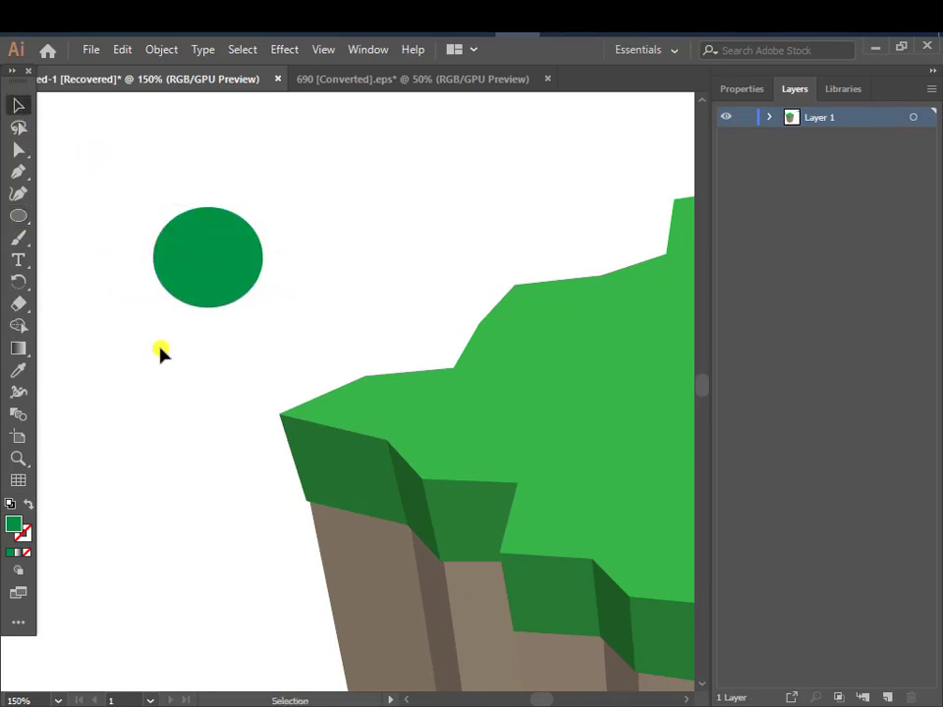
Step: Draw a narrow trunk rectangle, about 7 px wide, beneath the canopy
left_click(19, 215)
left_click_drag(21, 218, 63, 216)
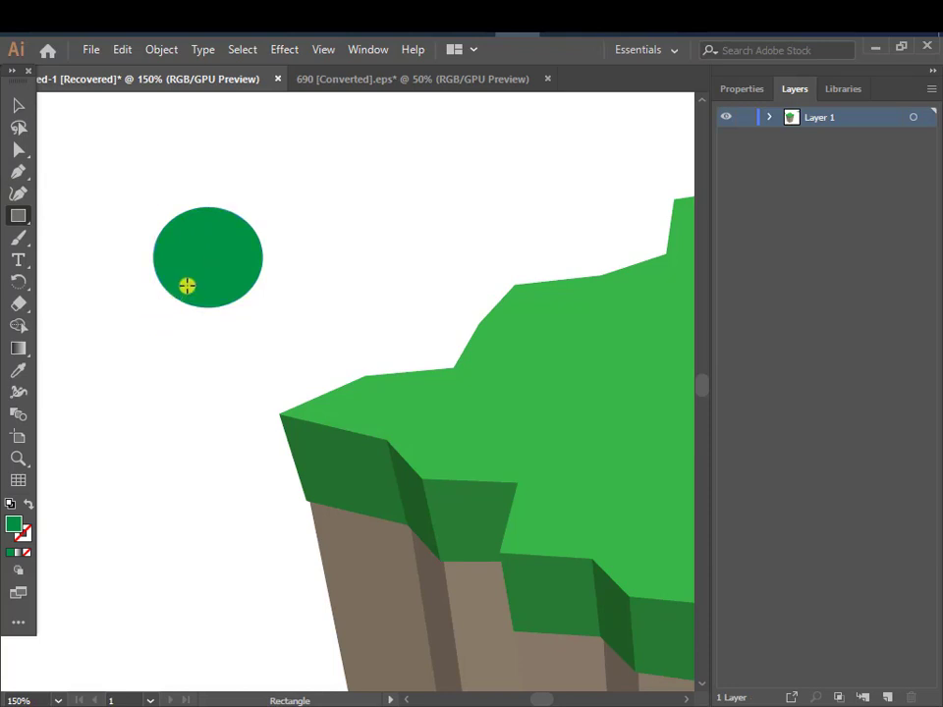
left_click_drag(200, 296, 216, 375)
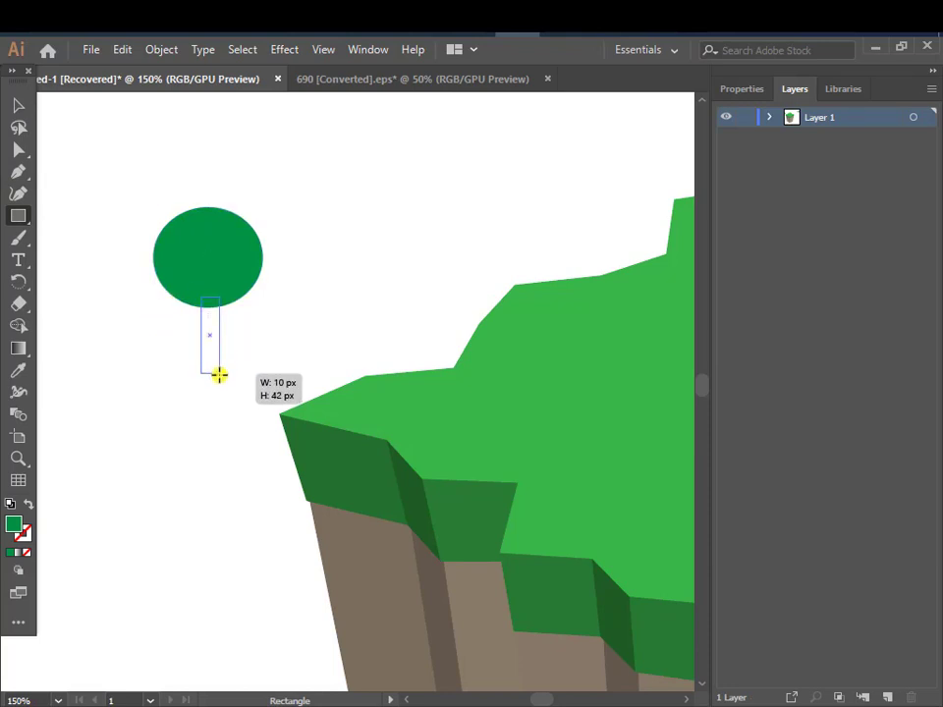
left_click_drag(216, 376, 210, 376)
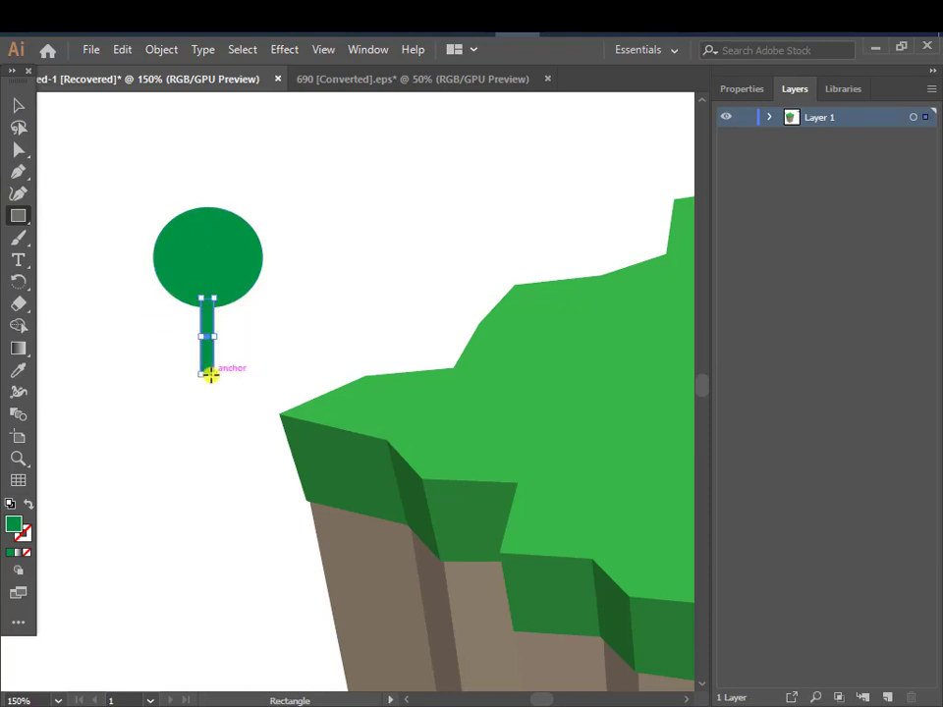
left_click(18, 105)
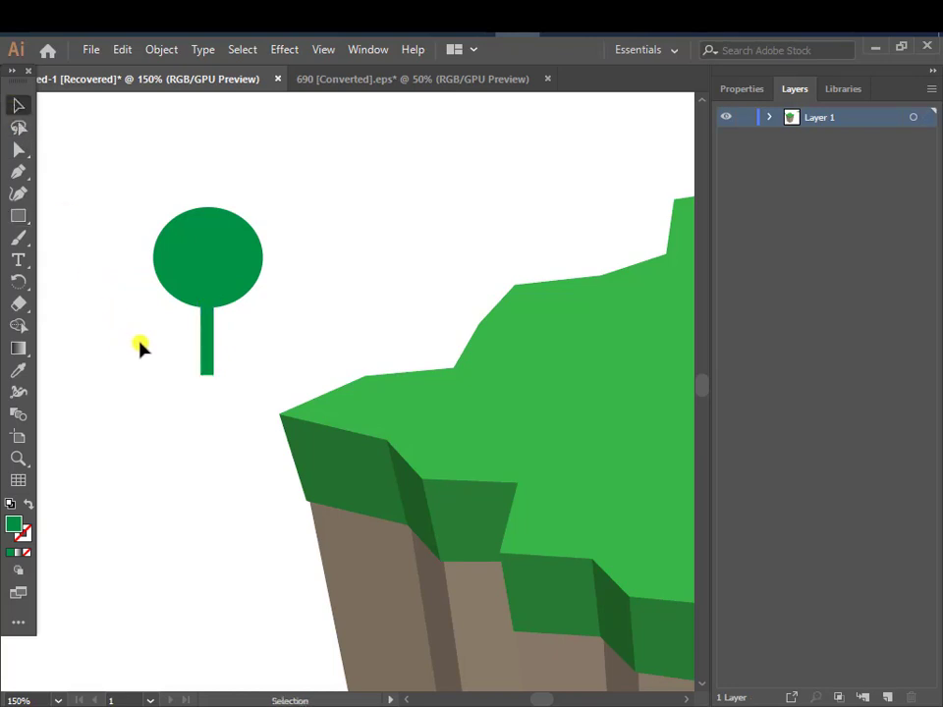
left_click(20, 216)
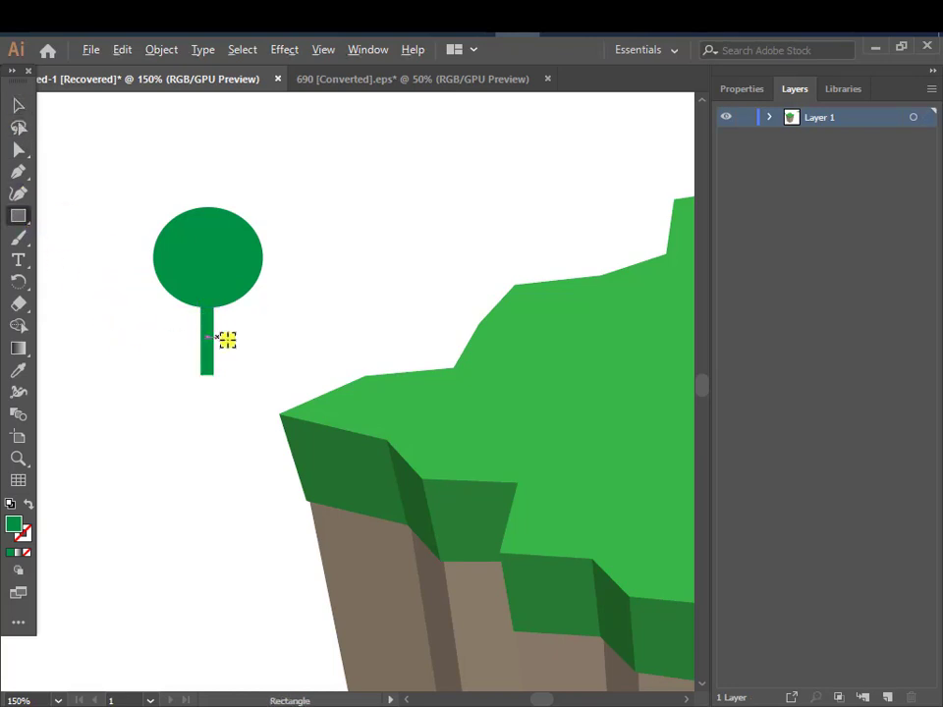
scroll(234, 341, "up", 3)
Step: Draw a solid green, outline-free leaf branch on the trunk's right side
key("p")
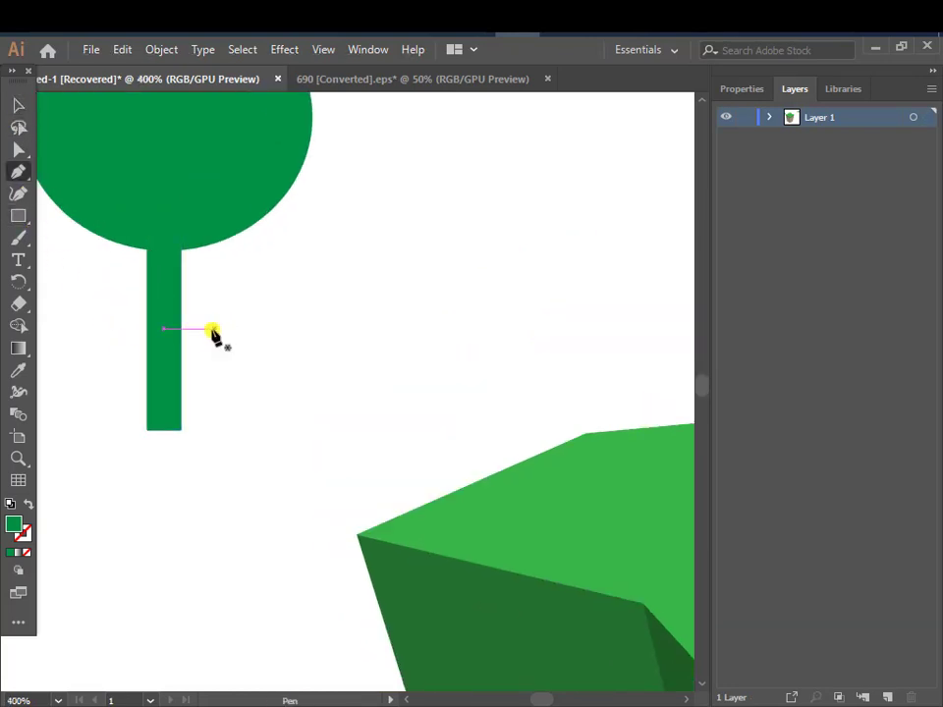
left_click(180, 312)
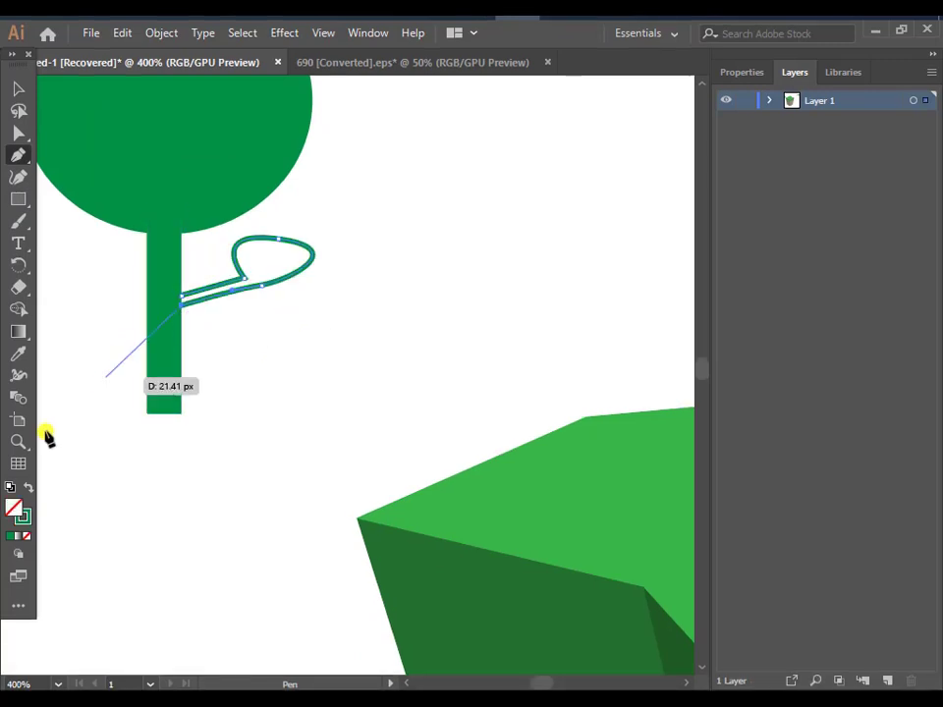
left_click(27, 486)
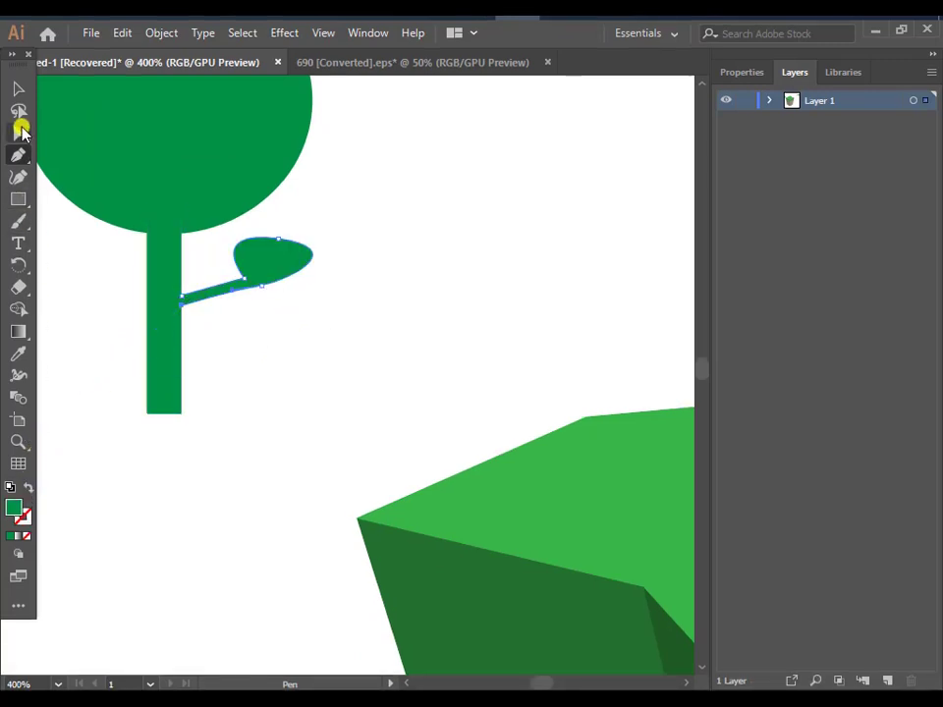
left_click(17, 89)
left_click_drag(232, 341, 403, 395)
mouse_move(449, 315)
left_mouse_down()
mouse_move(401, 325)
mouse_move(413, 322)
left_mouse_up()
Step: Make a vertically reflected copy of the leaf and place it on the trunk's left
left_click(18, 265)
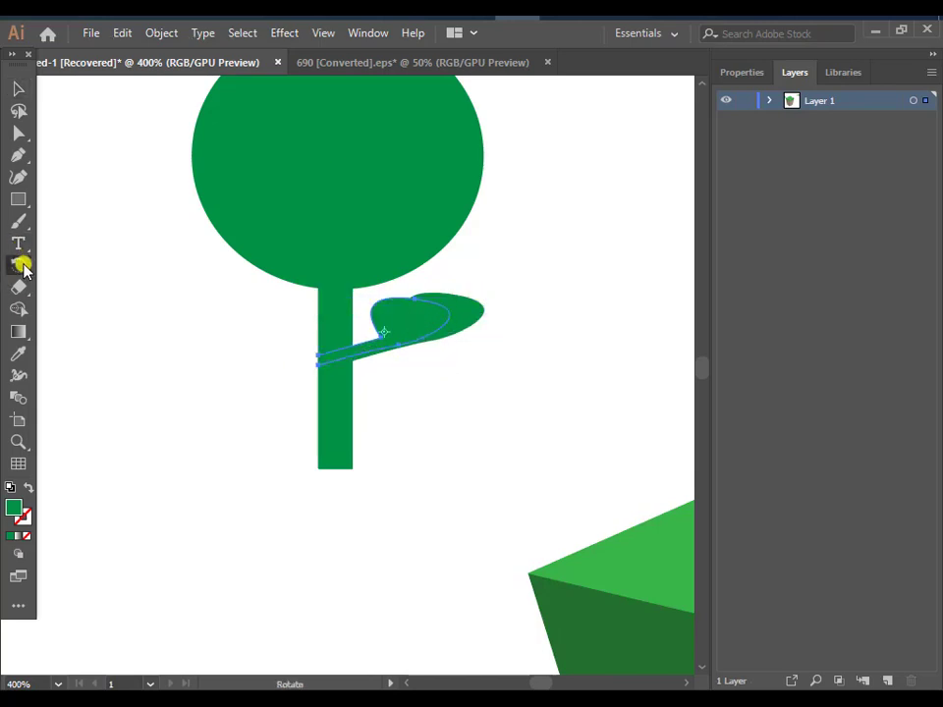
left_click(83, 309)
double_click(17, 266)
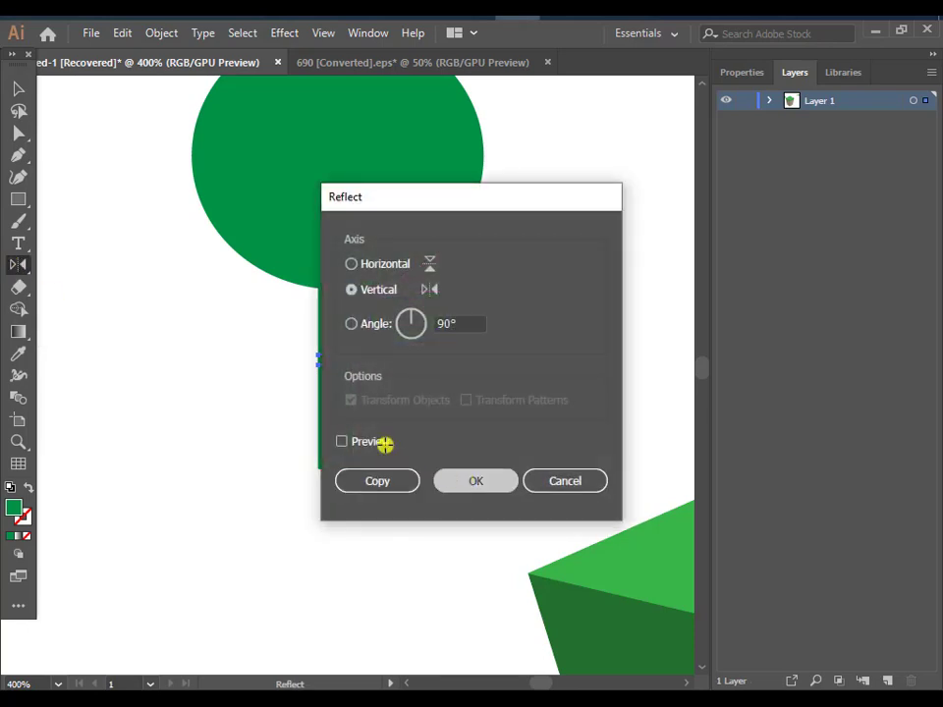
left_click(383, 480)
left_click(14, 90)
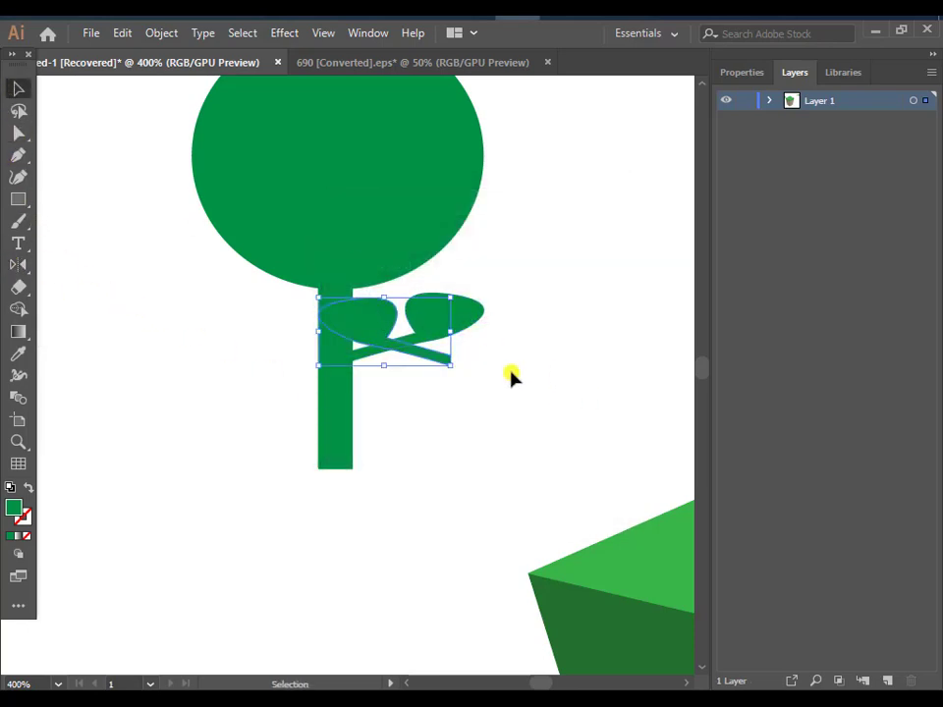
left_click_drag(435, 361, 312, 358)
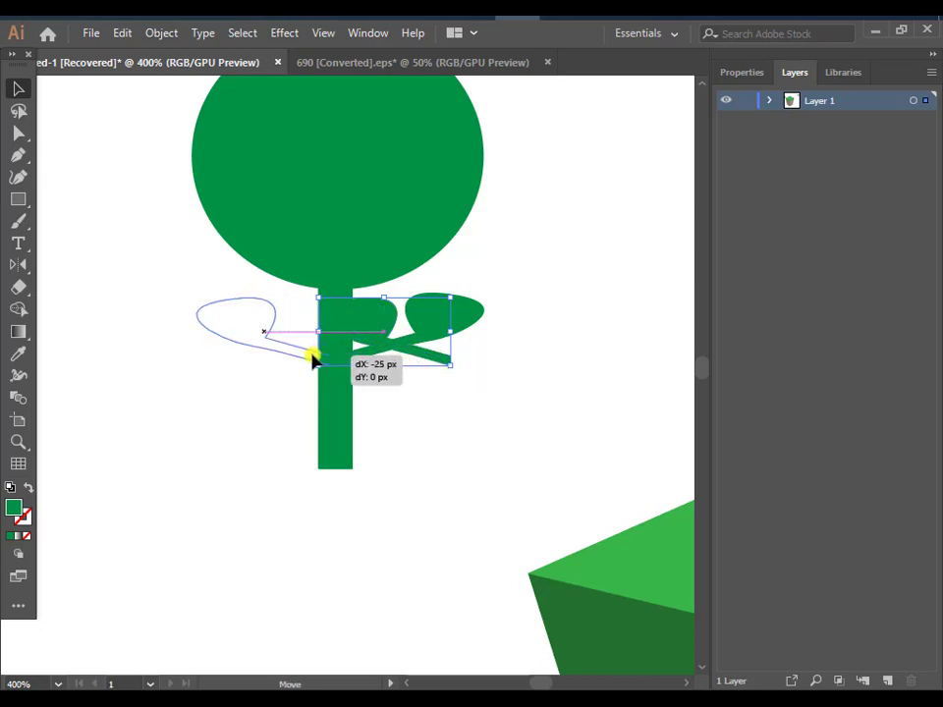
left_click(476, 411)
scroll(453, 427, "down", 1)
Step: Change the tree trunk's fill to brown
scroll(453, 430, "down", 2)
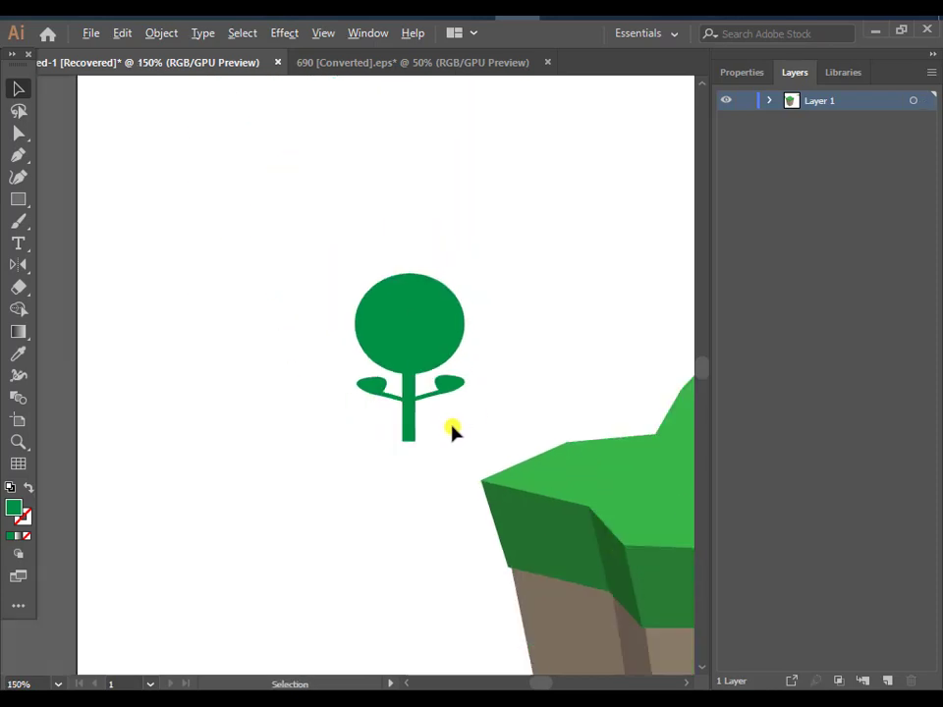
left_click_drag(443, 439, 267, 441)
left_click(264, 442)
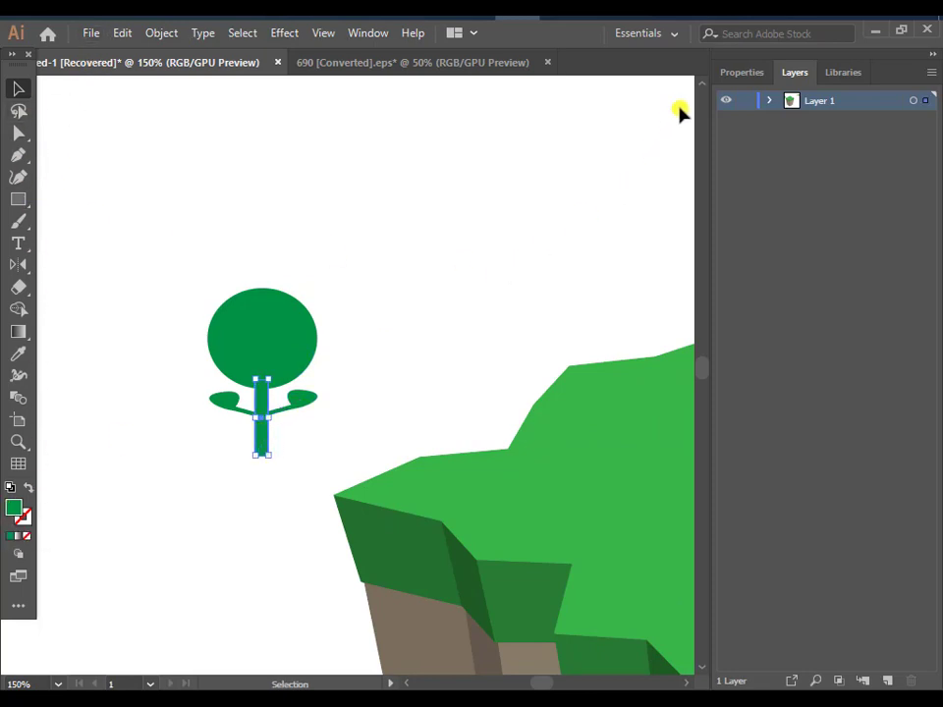
left_click(742, 72)
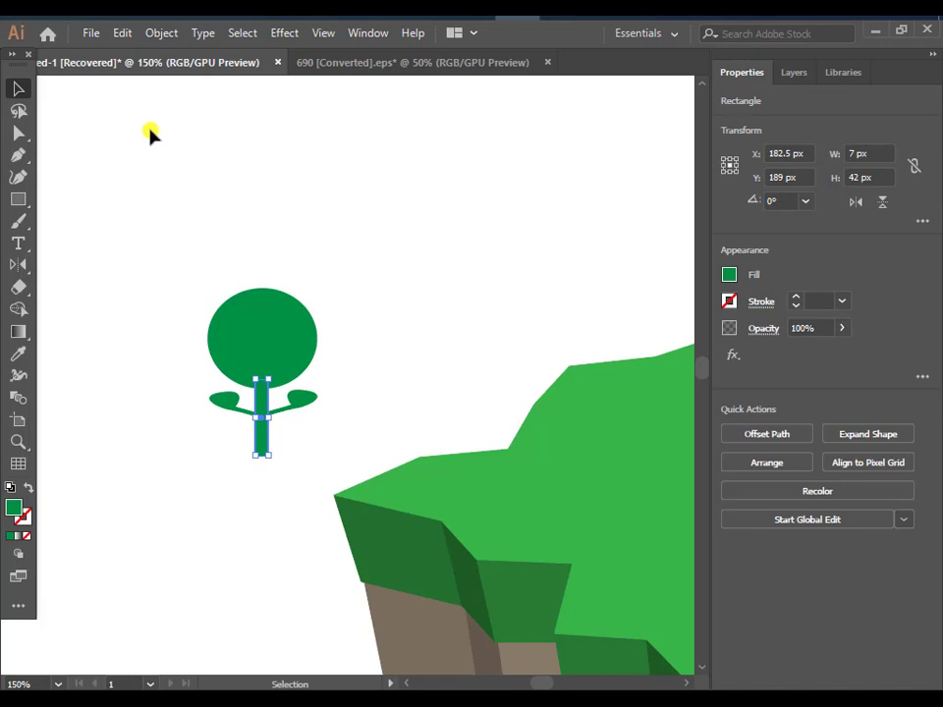
left_click(734, 275)
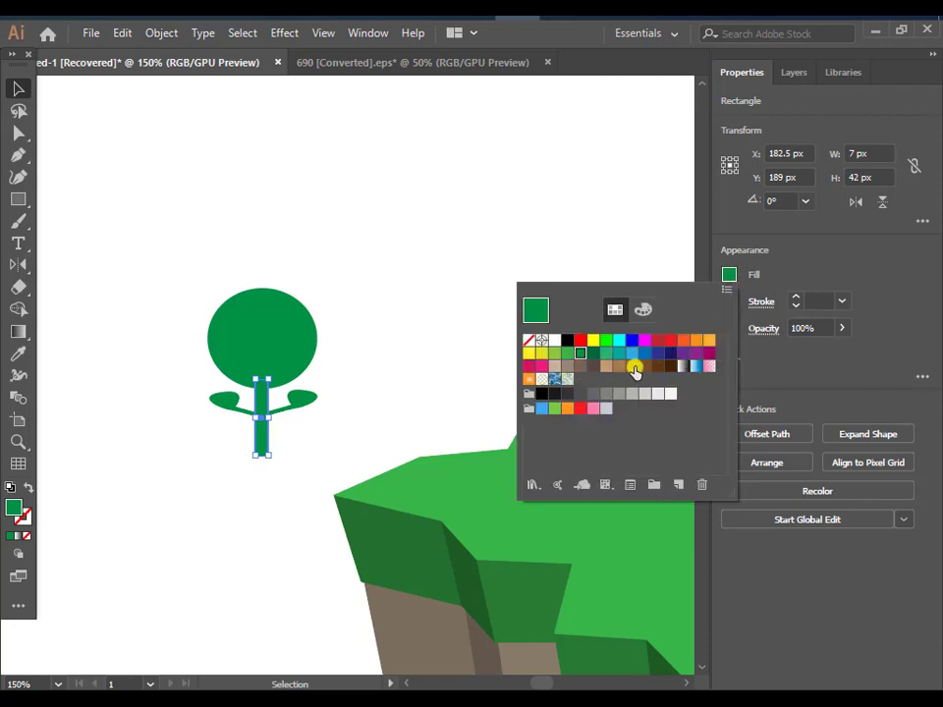
left_click(634, 369)
left_click(378, 278)
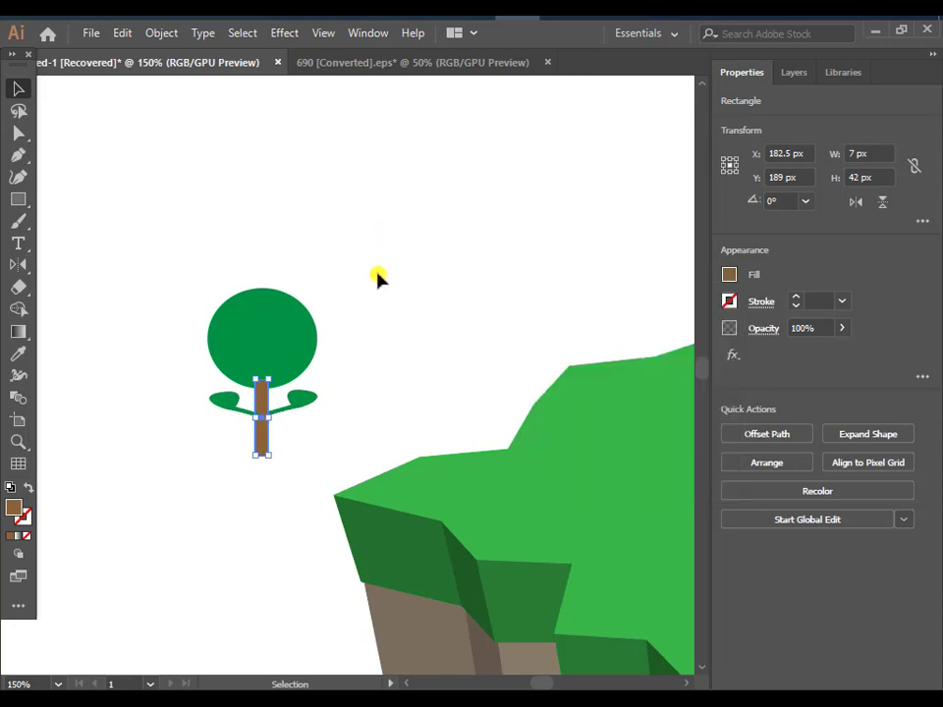
left_click(331, 389)
Step: Inspect the tree's right leaf, canopy anchors and left leaf one by one
left_click(309, 395)
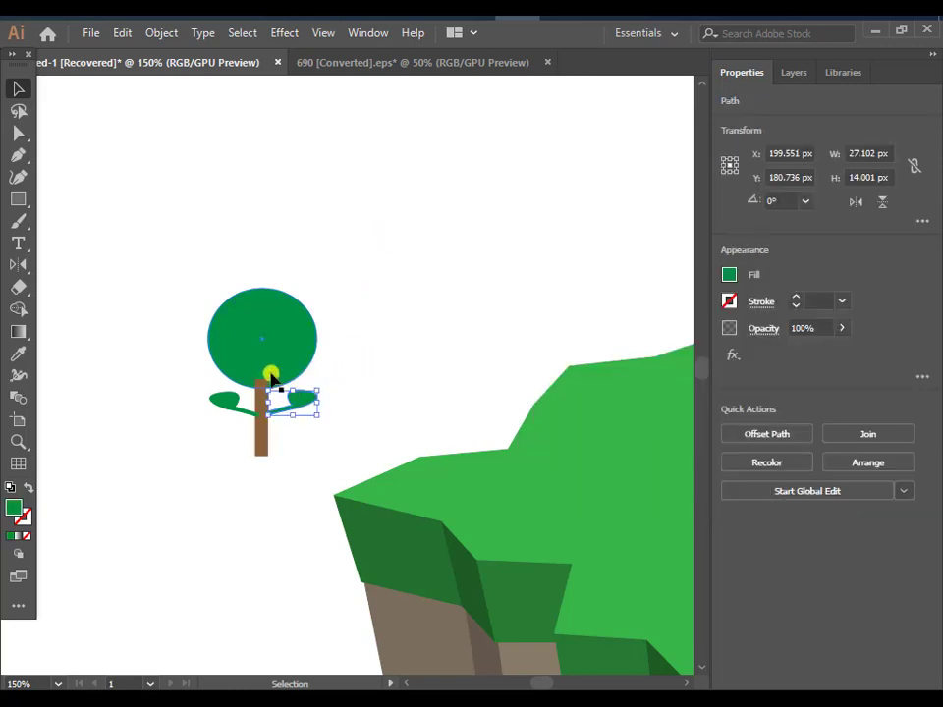
left_click(289, 361)
key("ctrl")
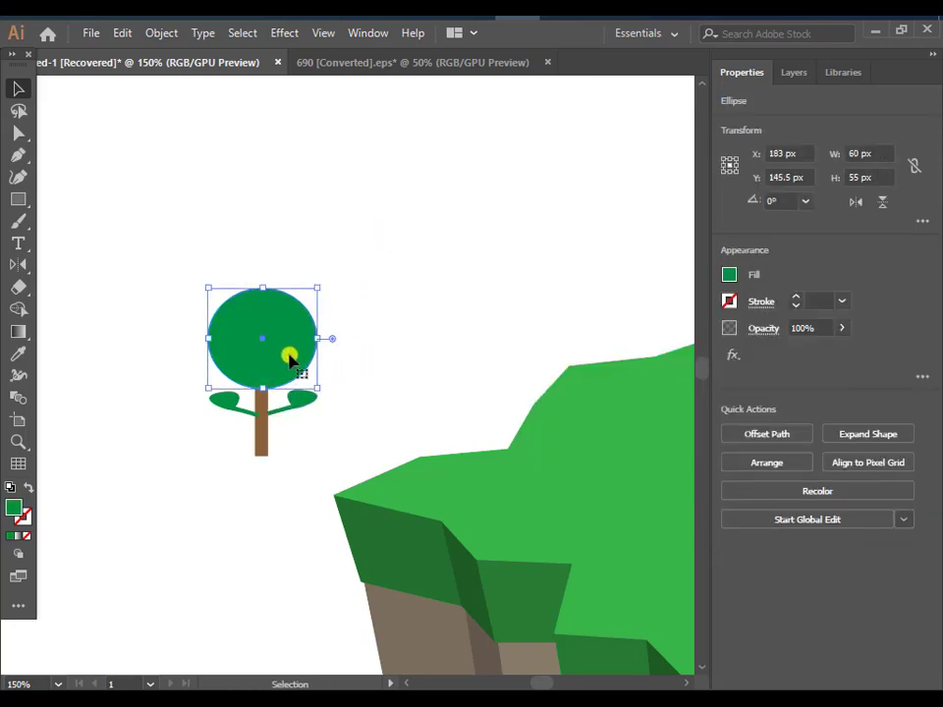
left_click(311, 431)
scroll(262, 447, "up", 2)
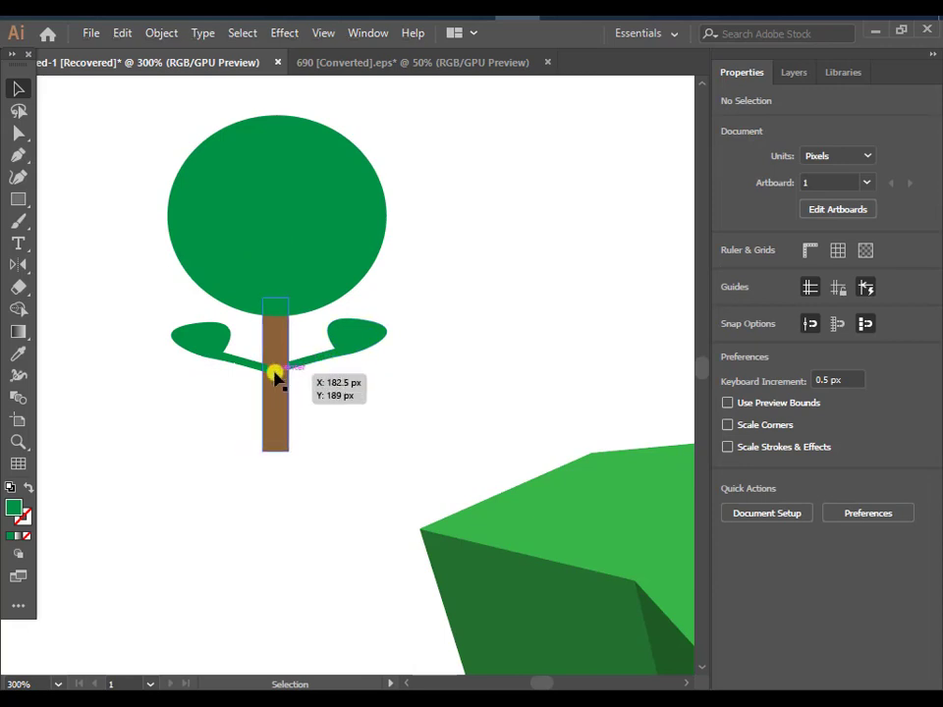
left_click(242, 368, "ctrl")
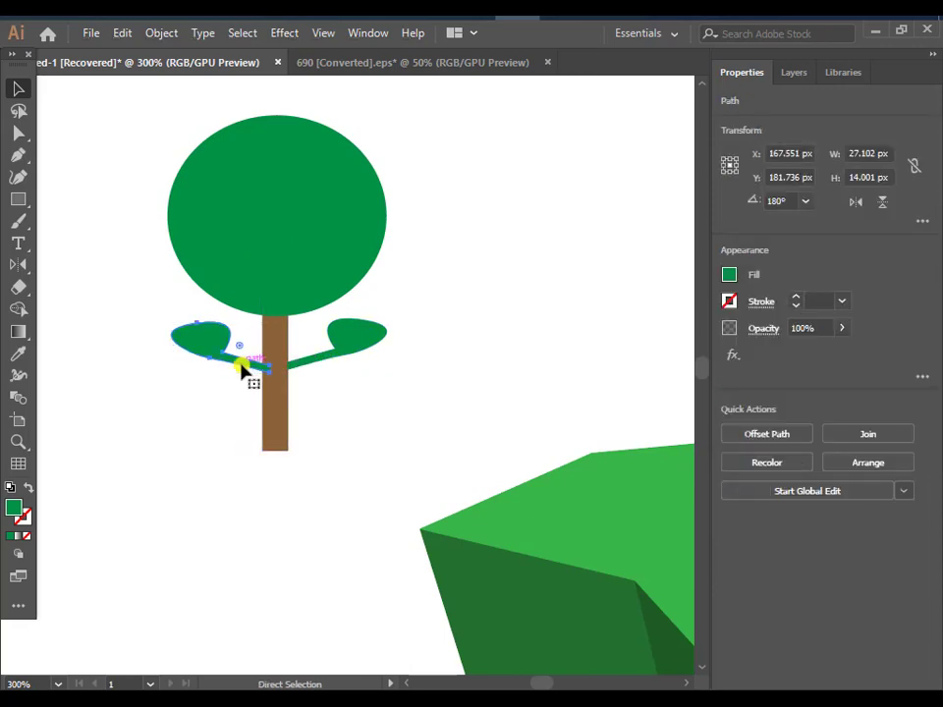
left_click(343, 418)
scroll(344, 417, "down", 2)
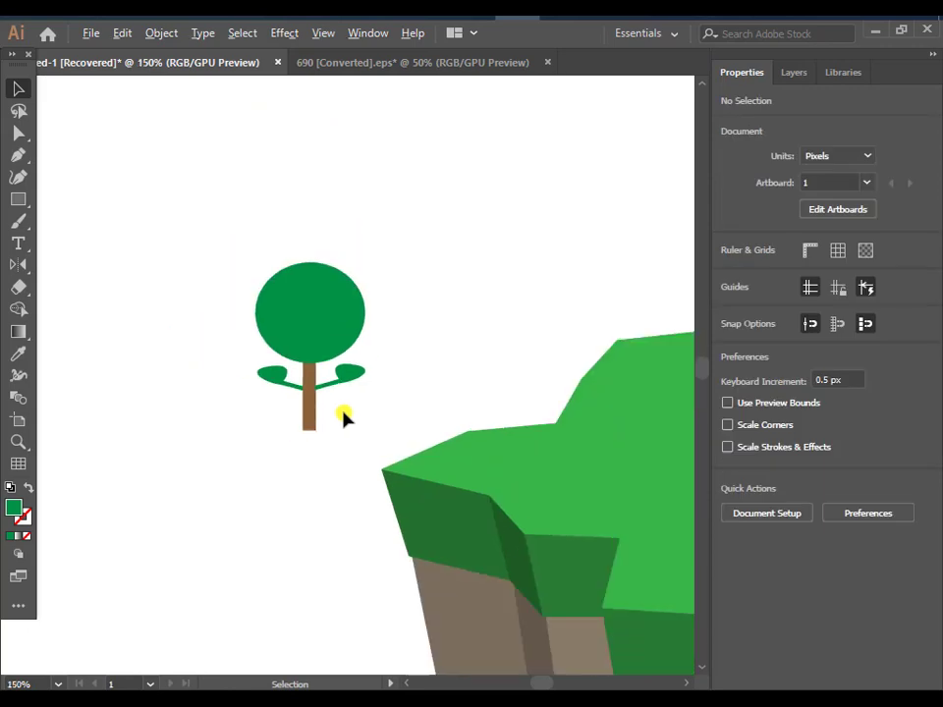
Step: Move the whole tree to the artboard's upper-left, at X 94.051 px, Y 119 px
left_click_drag(209, 227, 322, 448)
scroll(321, 446, "down", 2)
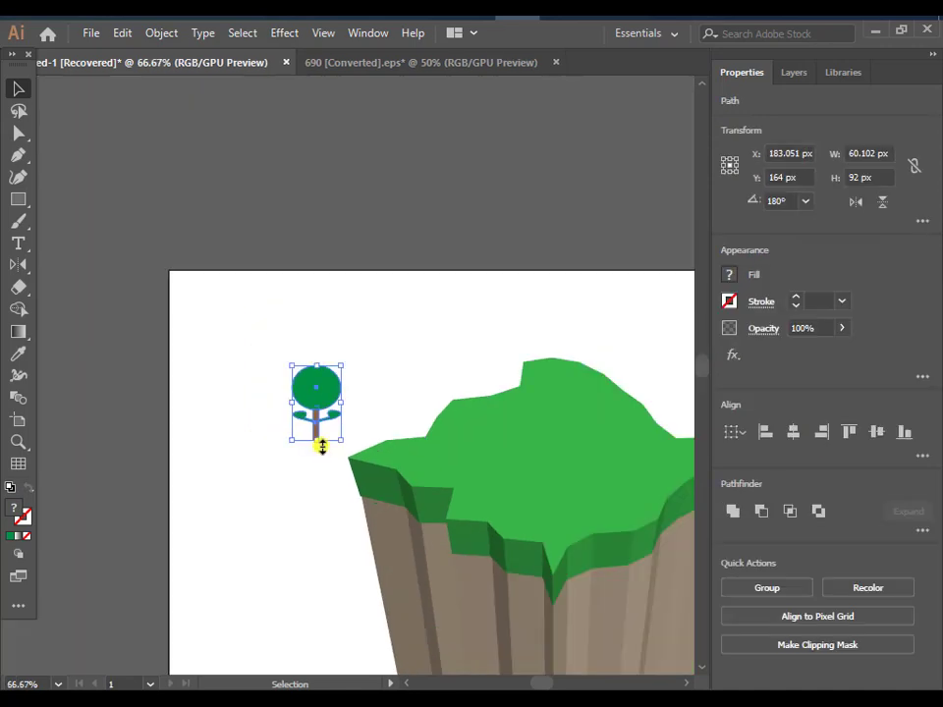
key("a")
key("v")
mouse_move(319, 398)
left_mouse_down()
mouse_move(274, 364)
mouse_move(252, 362)
left_mouse_up()
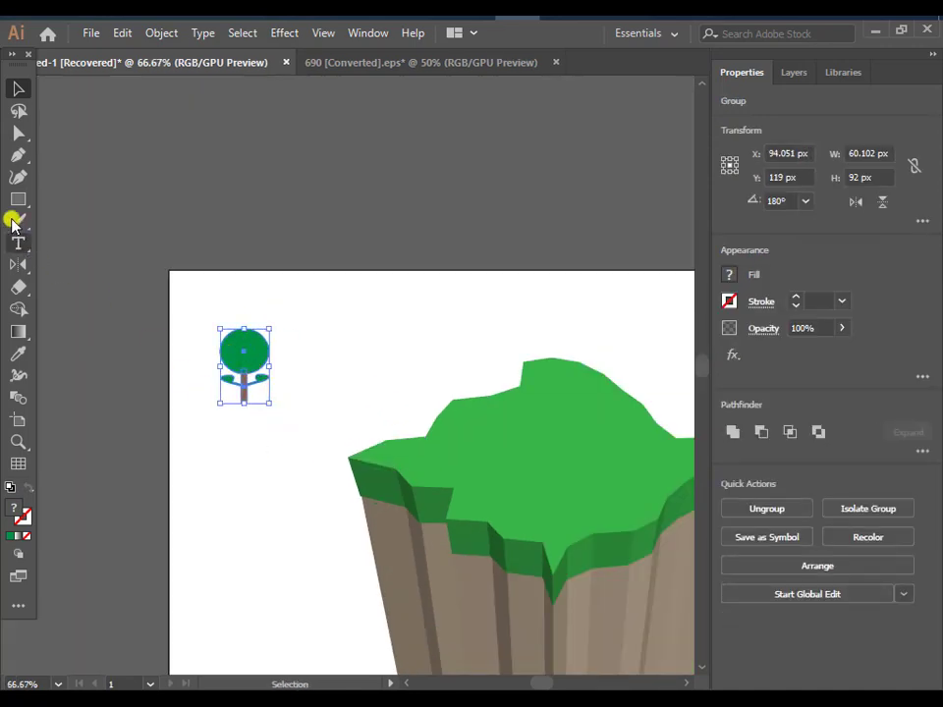
scroll(232, 488, "up", 1)
scroll(232, 488, "up", 1)
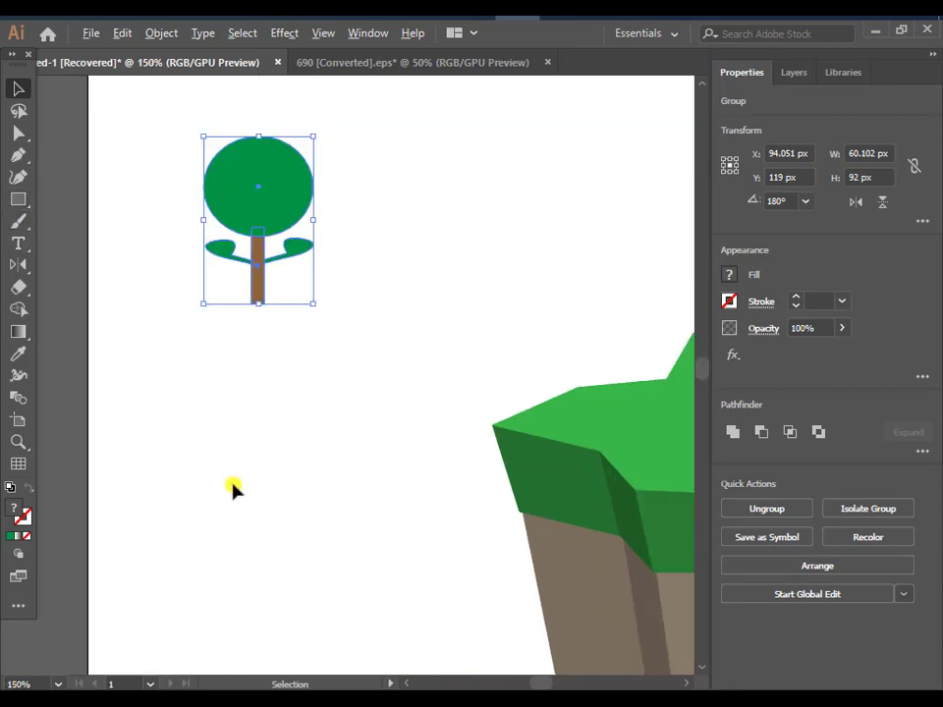
left_click(18, 199)
Step: Draw a green triangle with the Pen tool for the pine's first tier
key("p")
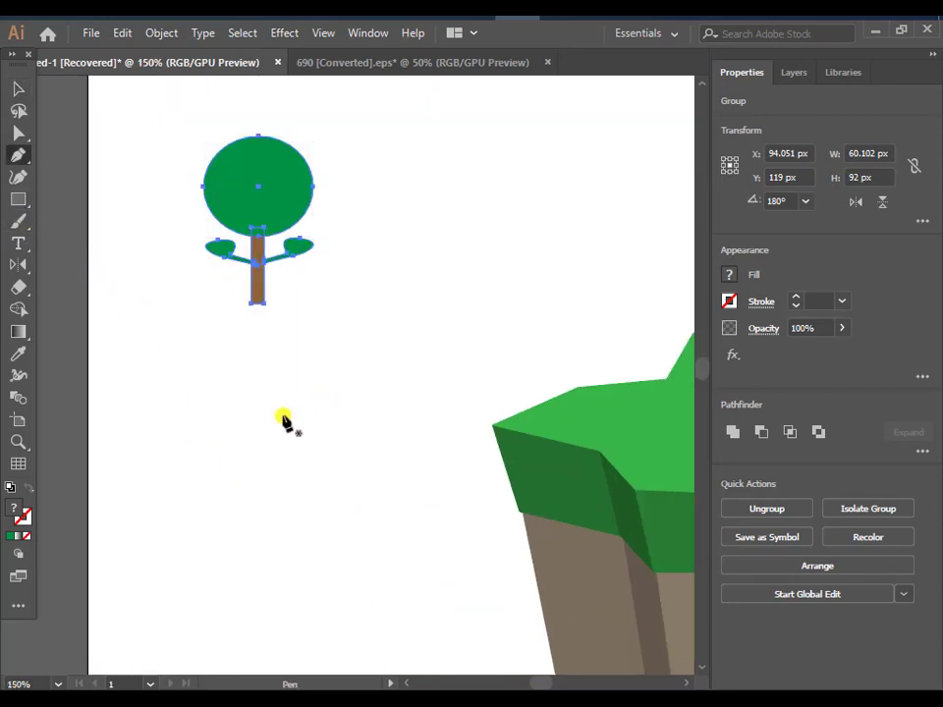
left_click_drag(263, 379, 241, 452)
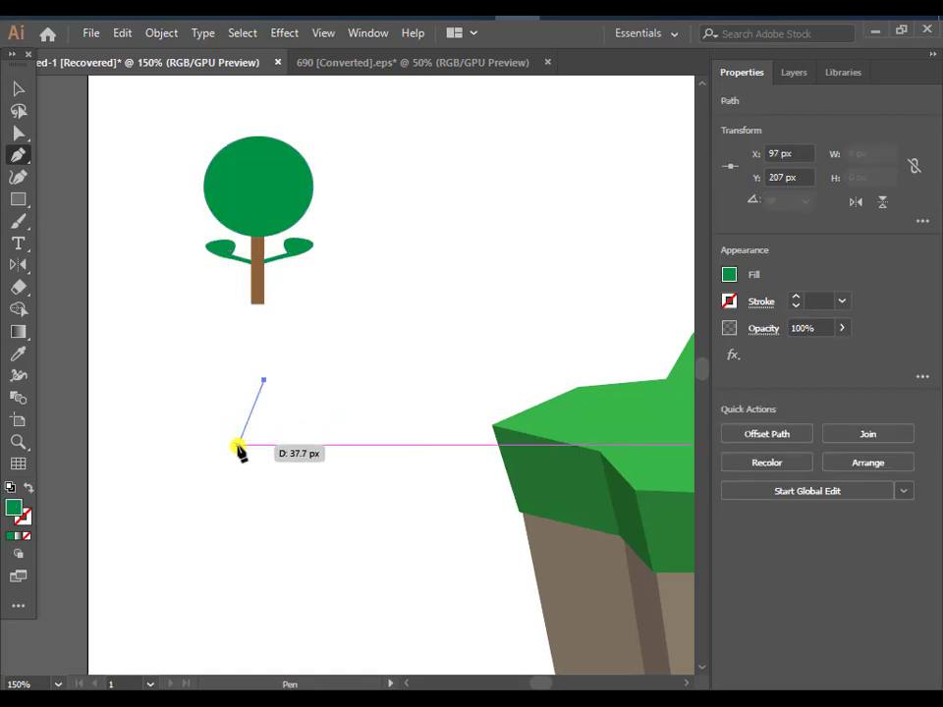
left_click(239, 444)
left_click(309, 444)
left_click(263, 380)
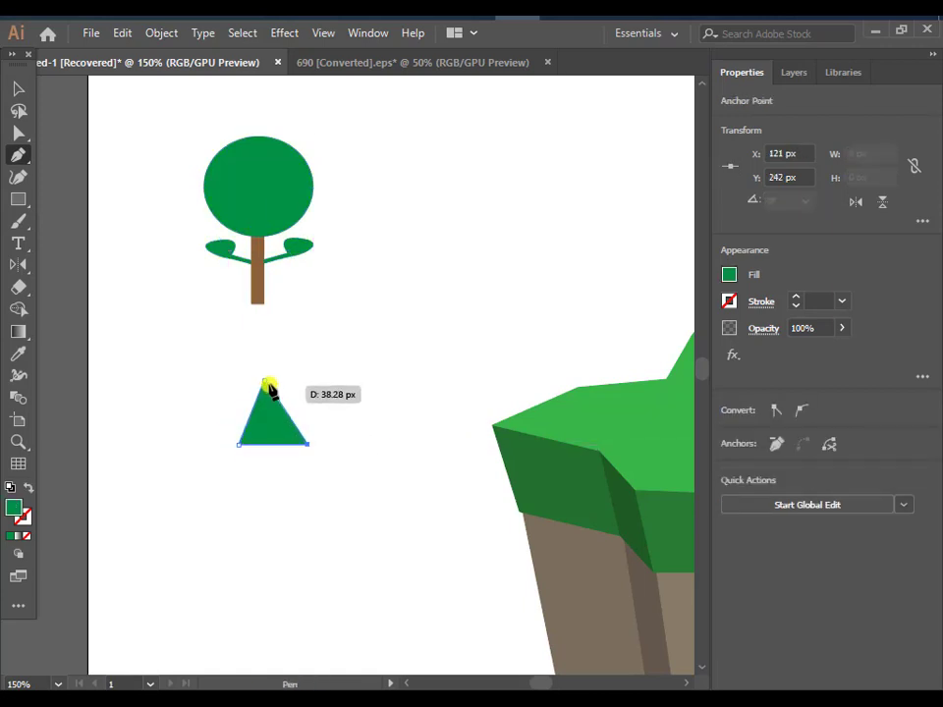
left_click_drag(271, 391, 267, 386)
key("a")
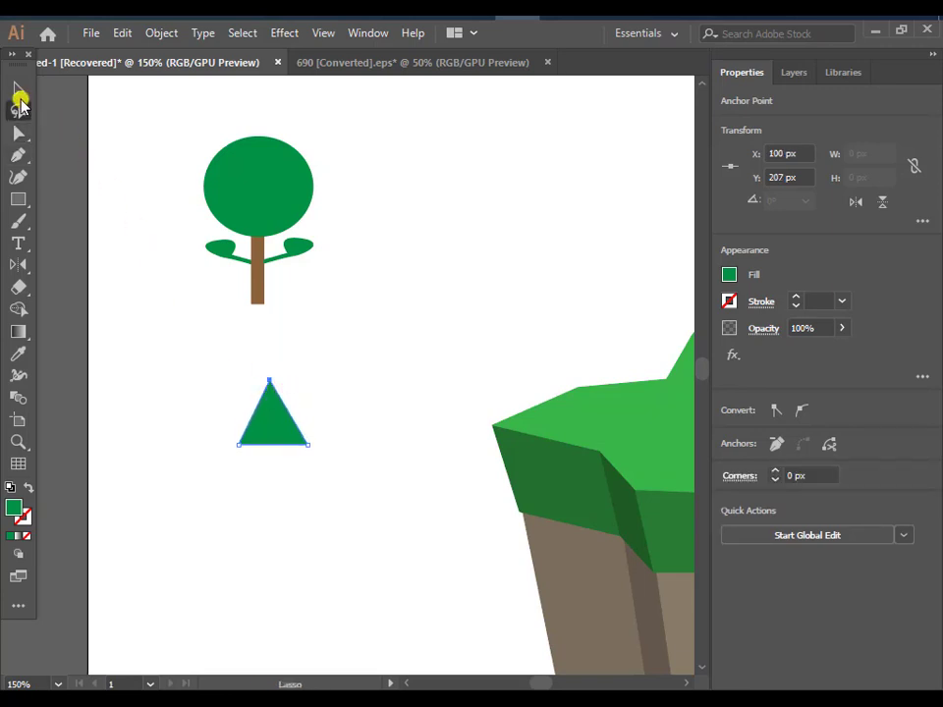
left_click(18, 88)
Step: Duplicate the triangle below and shrink the top triangle to about 30 px wide
left_click(280, 431)
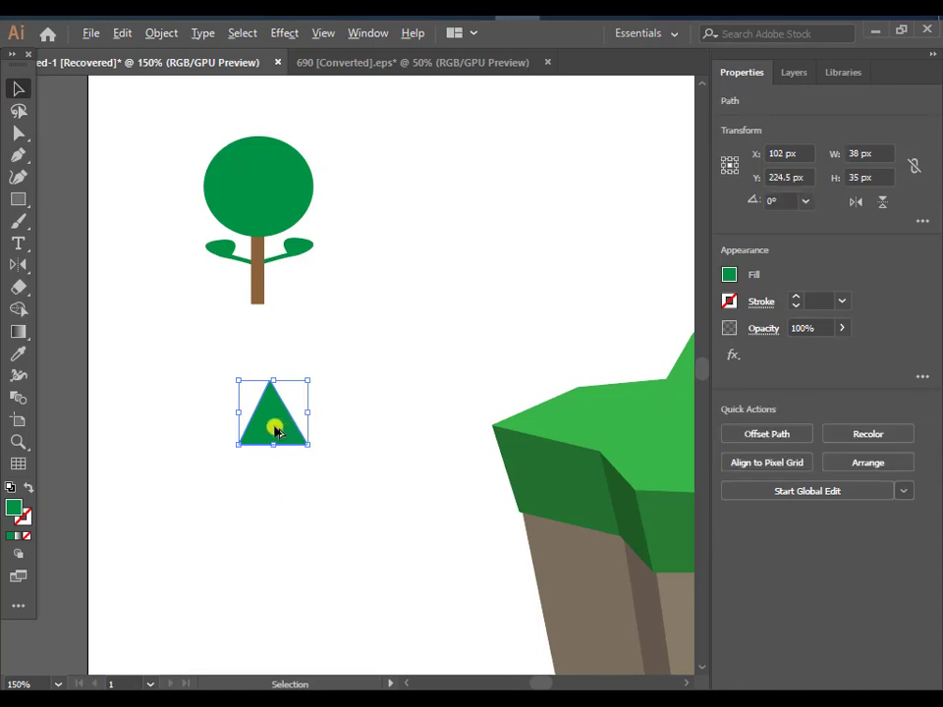
left_click_drag(274, 428, 275, 487)
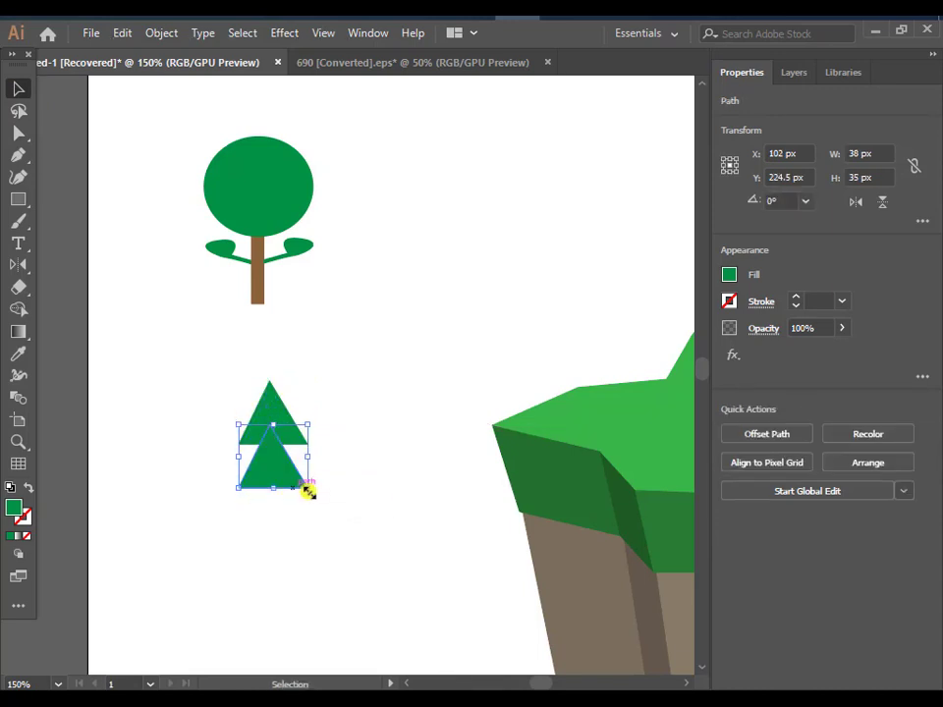
left_click(329, 497)
scroll(295, 481, "down", 2)
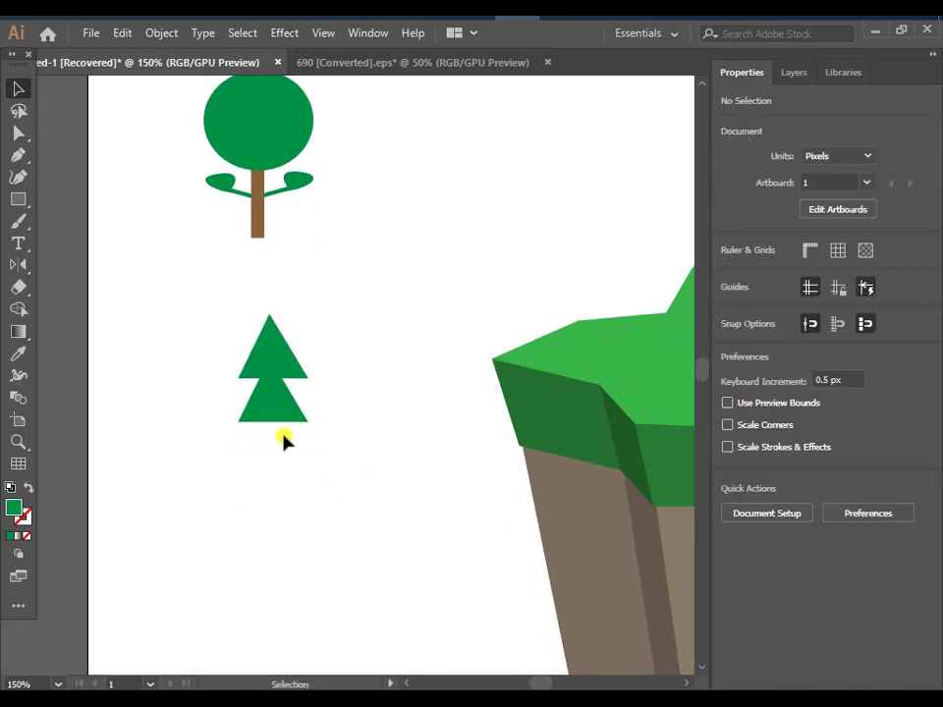
left_click(278, 420)
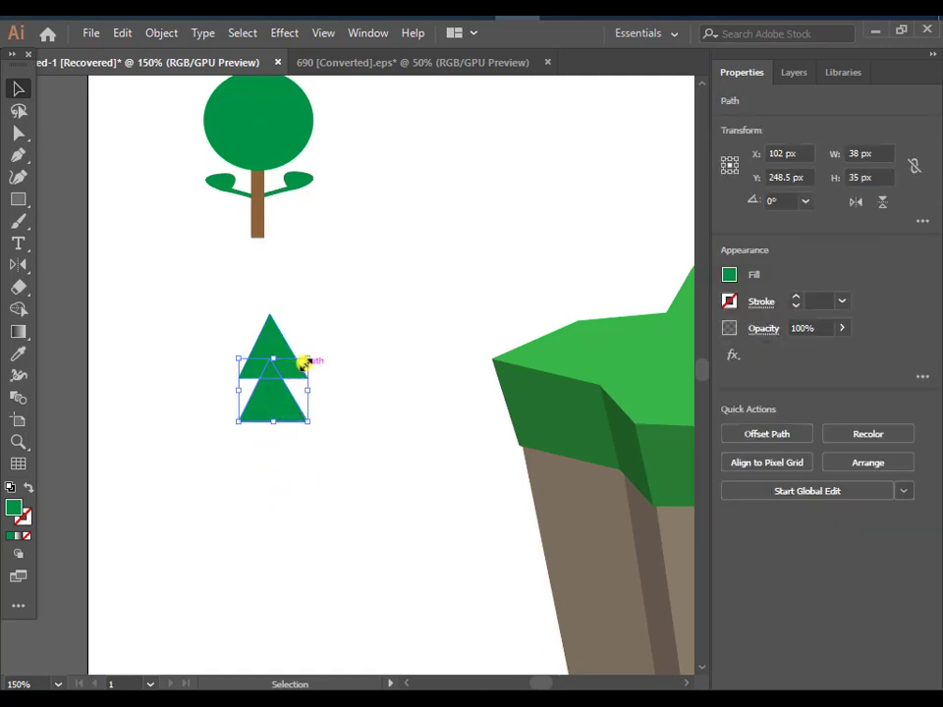
left_click_drag(308, 357, 307, 363)
key("ctrl+z")
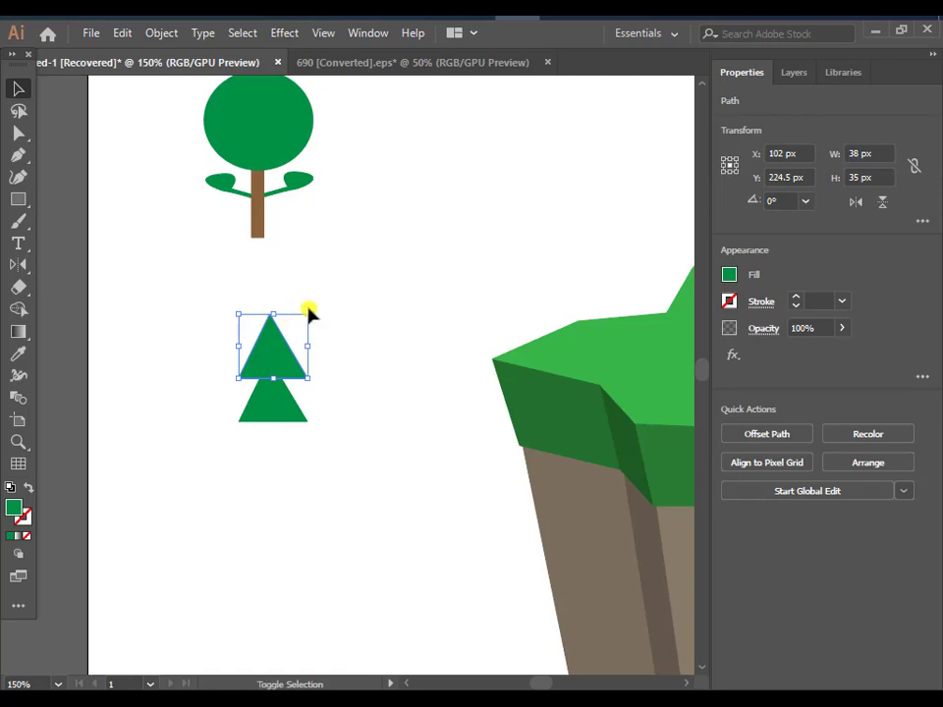
left_click_drag(311, 316, 301, 335)
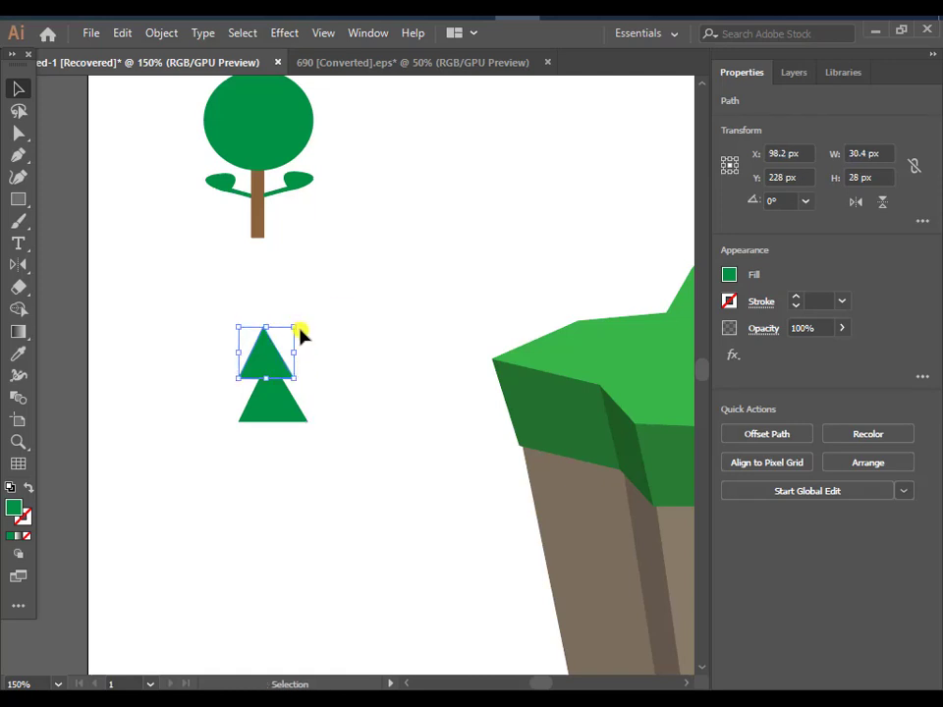
key("Right")
key("Right")
key("Right")
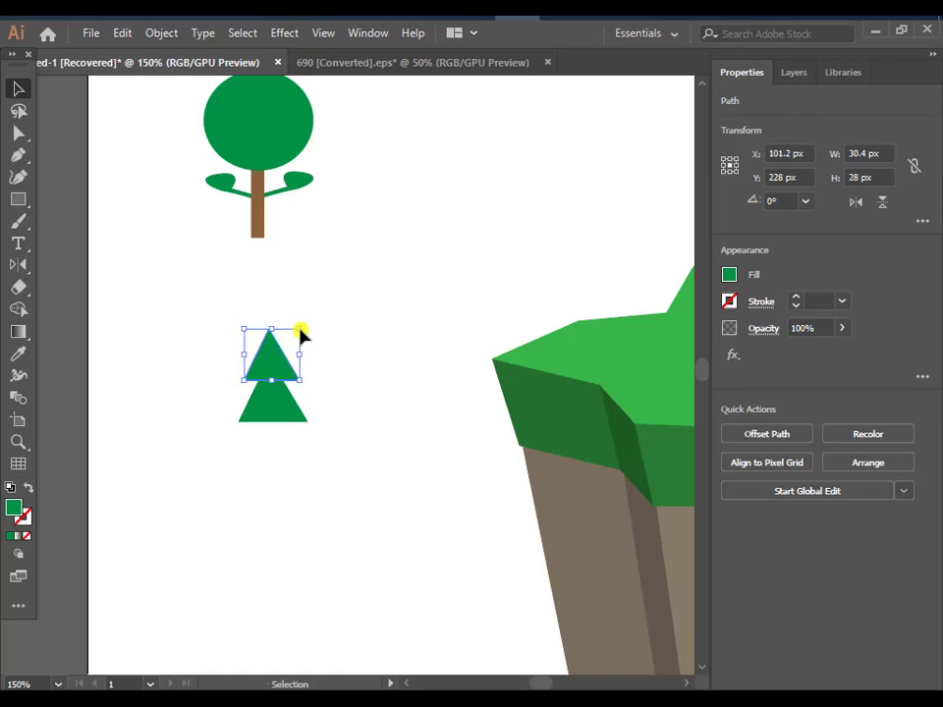
key("Down")
key("Down")
key("Down")
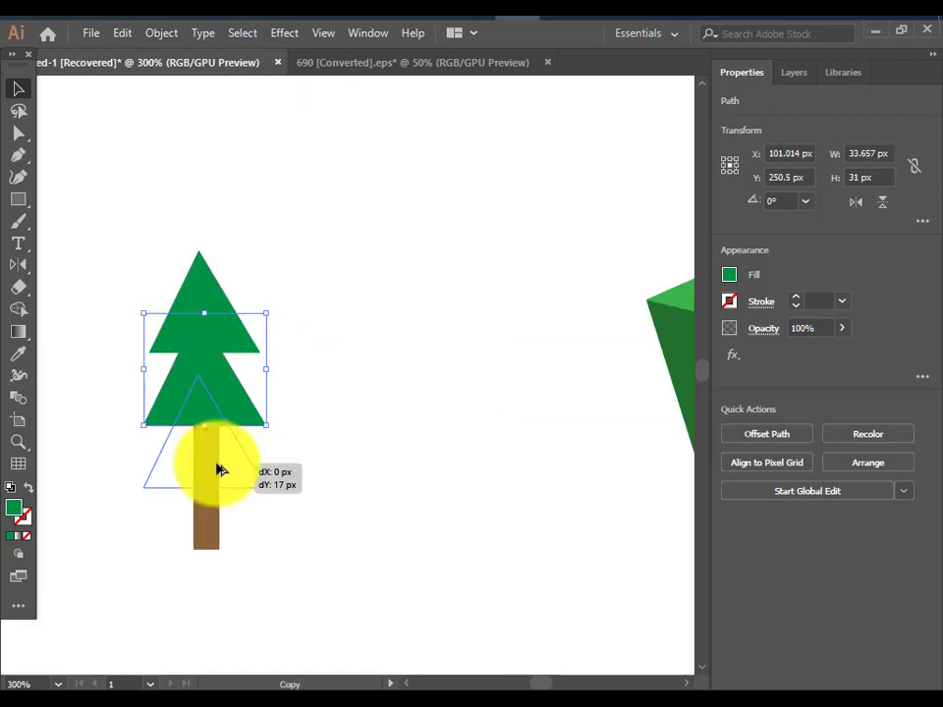
Step: Add a third, slightly larger bottom triangle and nudge the three tiers into a stacked pine
left_click_drag(219, 468, 313, 481)
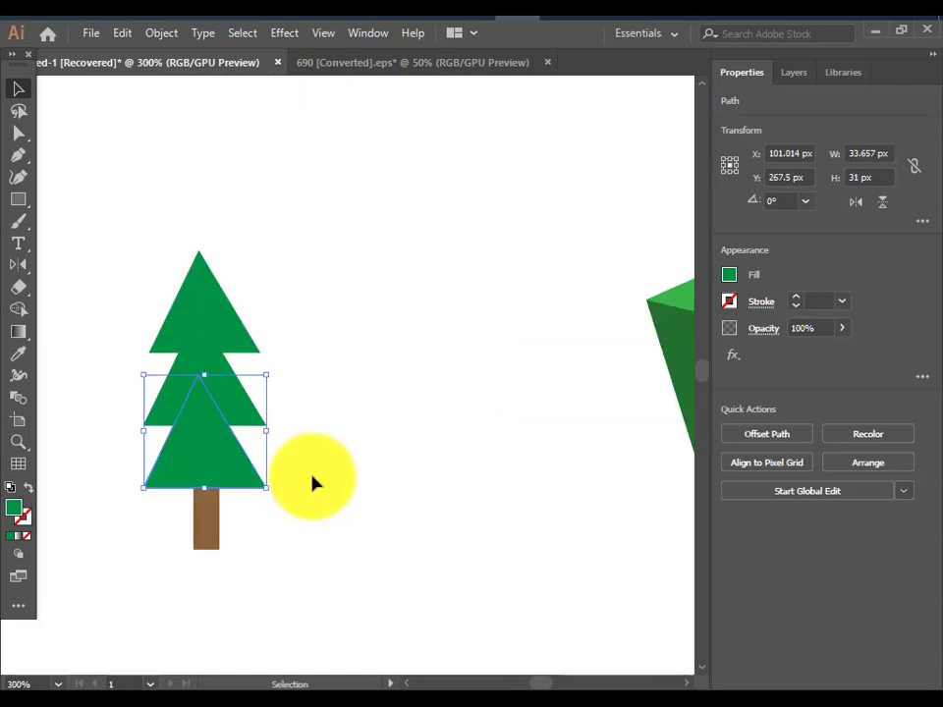
left_click(312, 482)
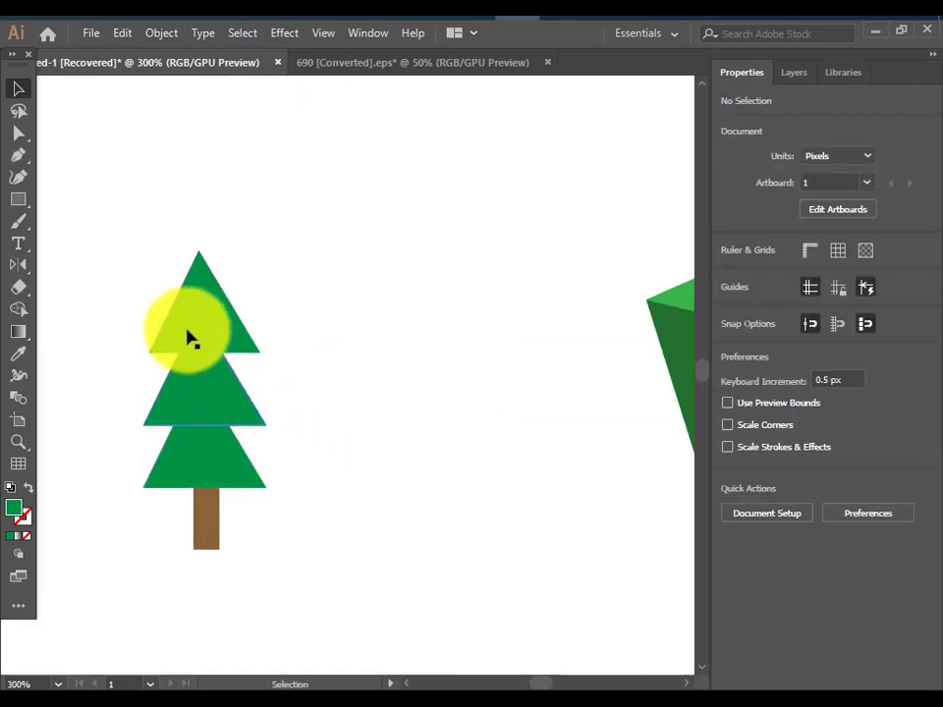
left_click(227, 305)
key("Left")
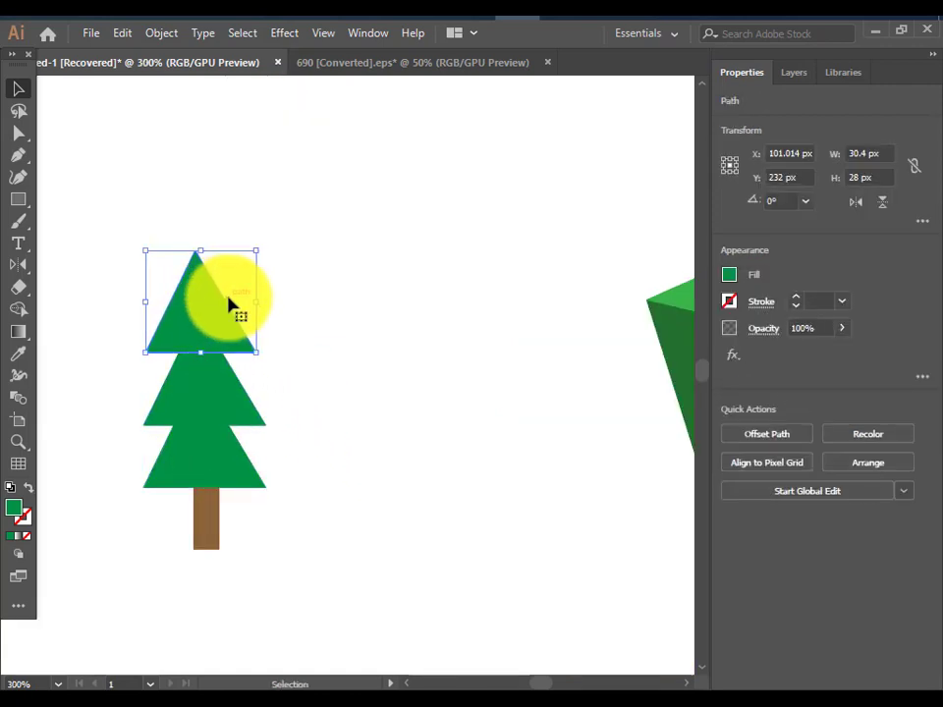
key("Down")
key("Down")
left_click(224, 474)
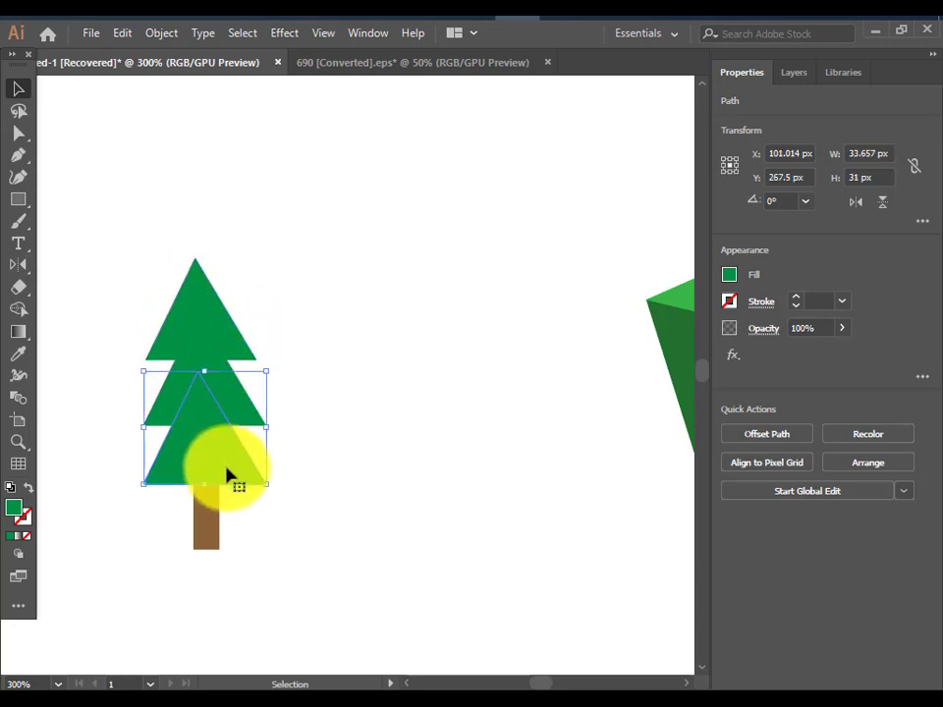
key("Up")
key("Up")
key("Up")
key("Up")
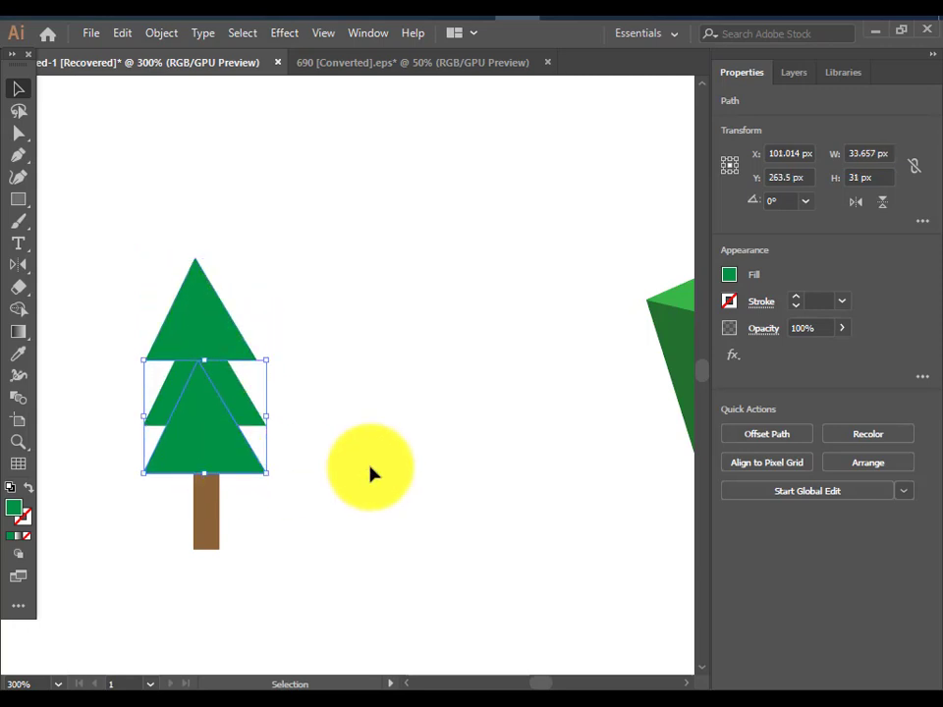
left_click(370, 473)
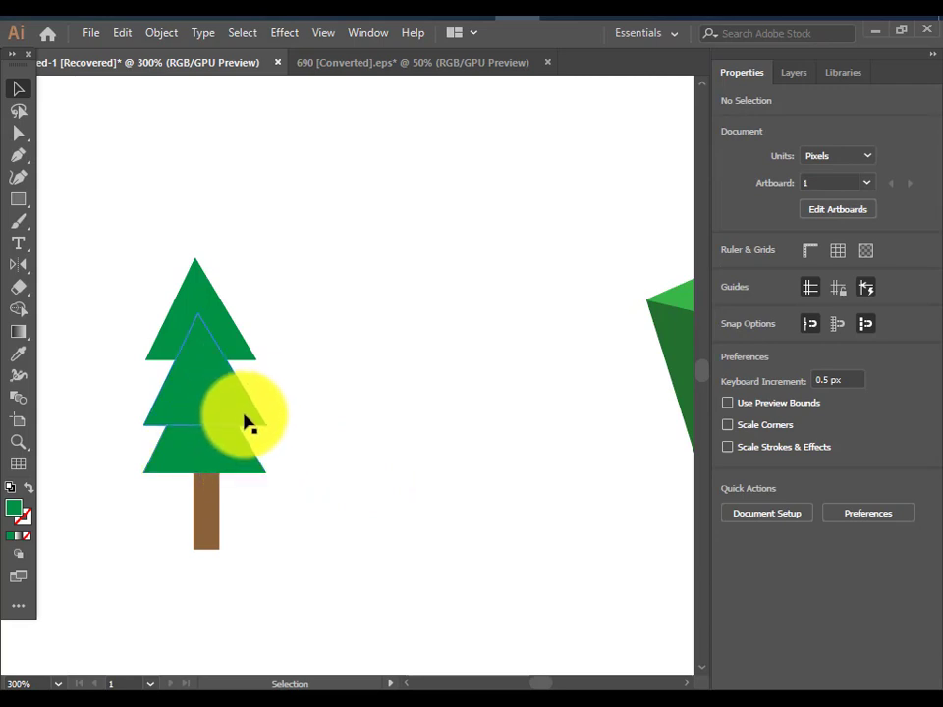
left_click(246, 456)
mouse_move(269, 474)
left_mouse_down()
mouse_move(282, 489)
mouse_move(232, 469)
left_mouse_up()
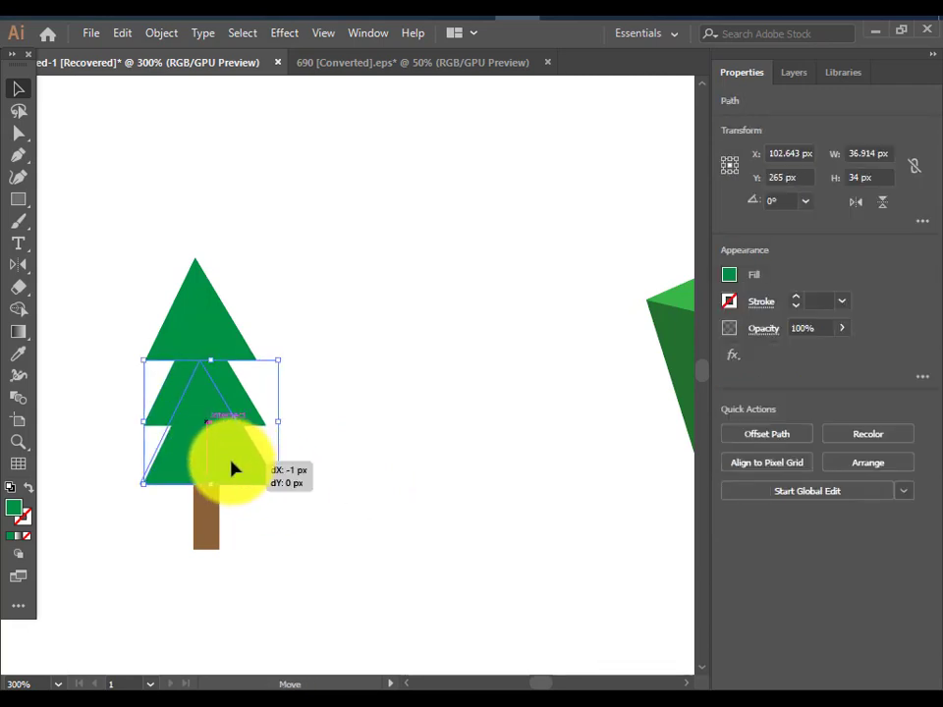
left_click(356, 488)
Step: Select all parts of the pine tree, undoing an accidental stretch
scroll(352, 487, "down", 3, "alt")
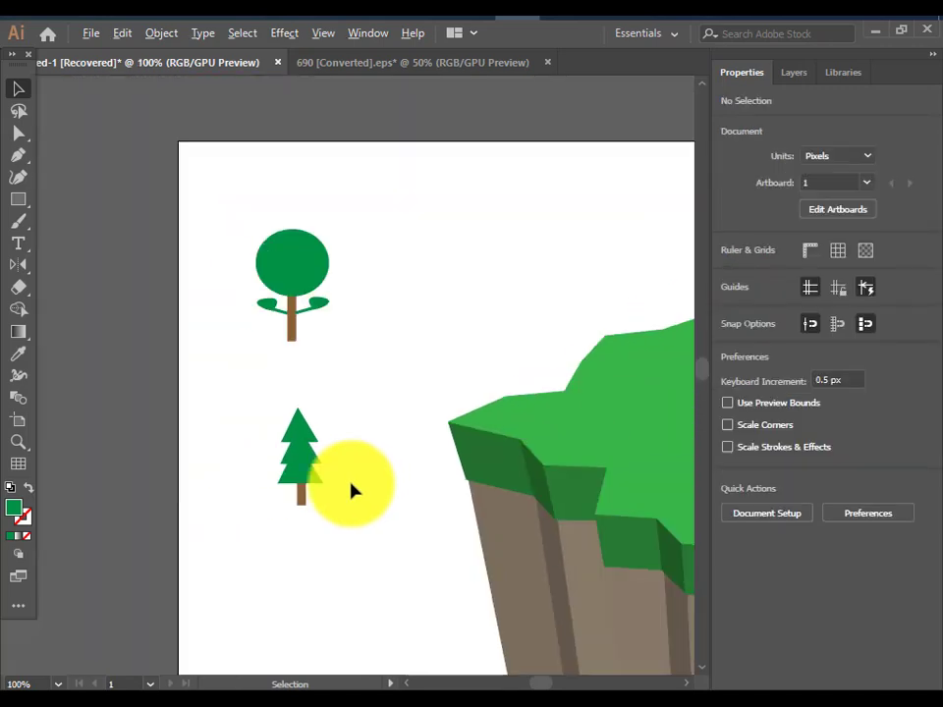
left_click(307, 497)
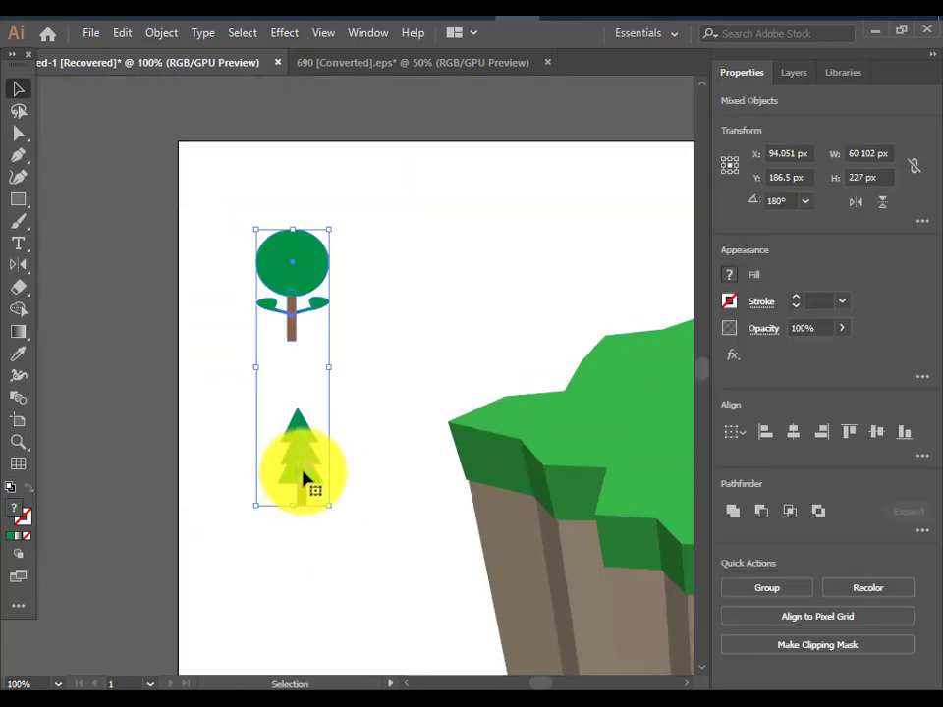
left_click(421, 510)
left_click(299, 467)
right_click(292, 445)
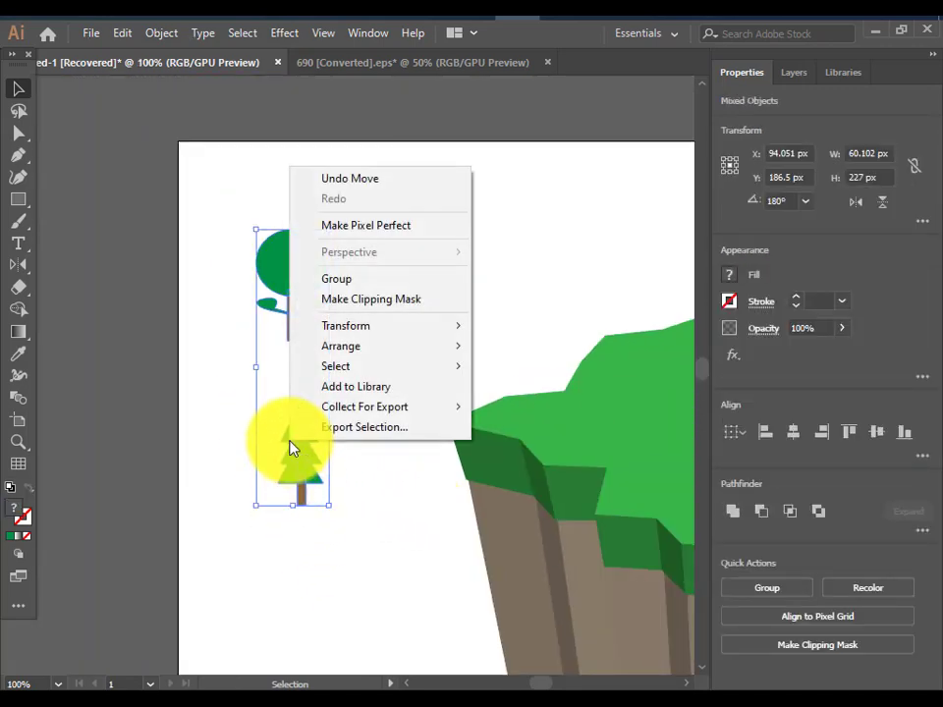
left_click(368, 507)
key("a")
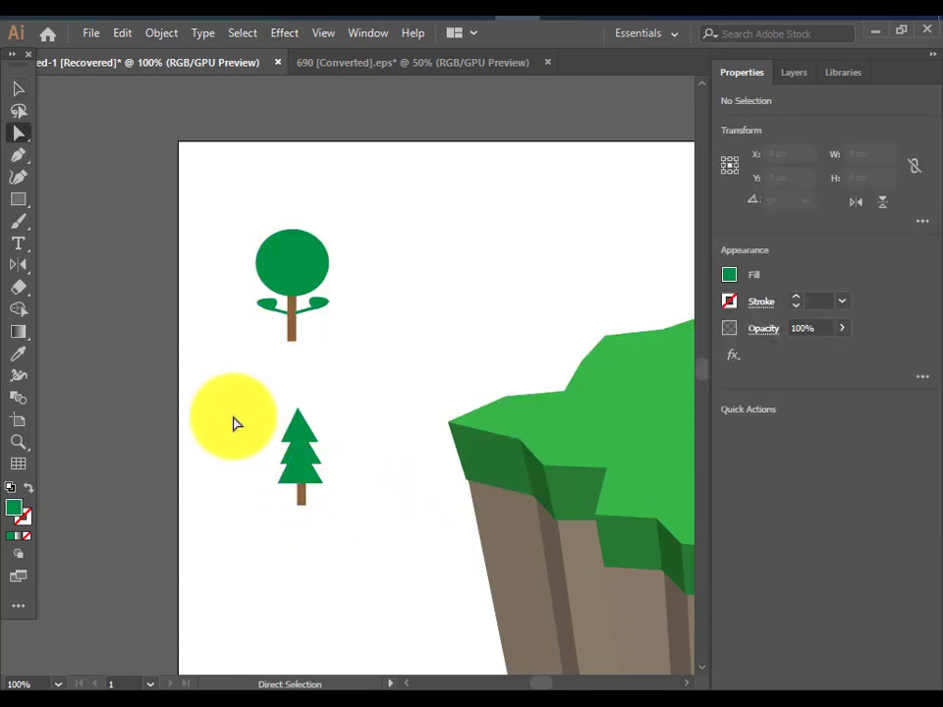
left_click_drag(232, 422, 352, 579)
key("v")
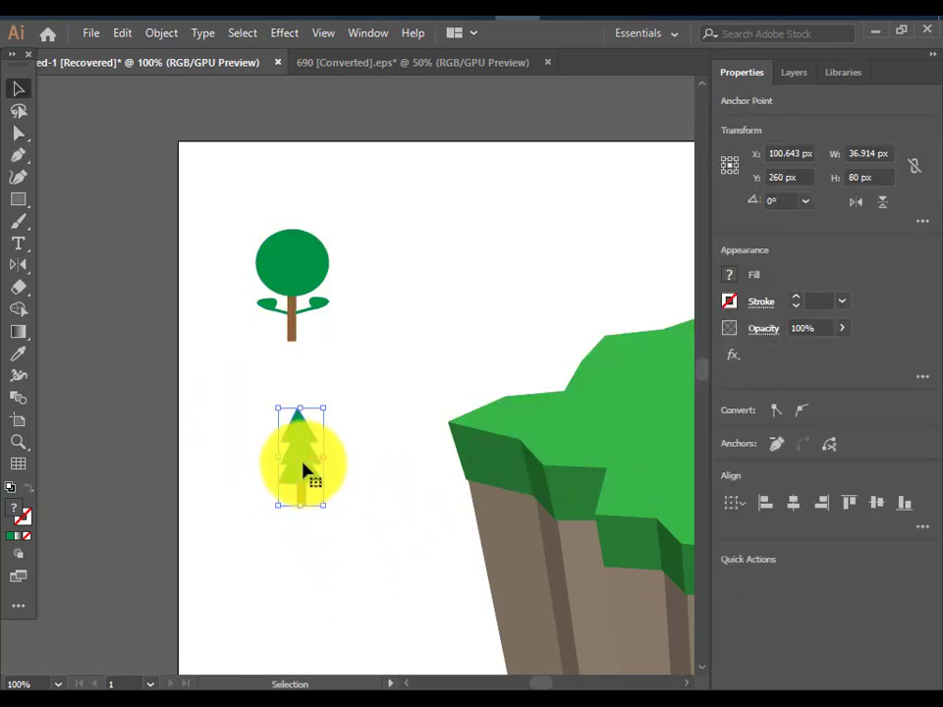
key("a")
left_click_drag(306, 468, 420, 282)
key("ctrl+z")
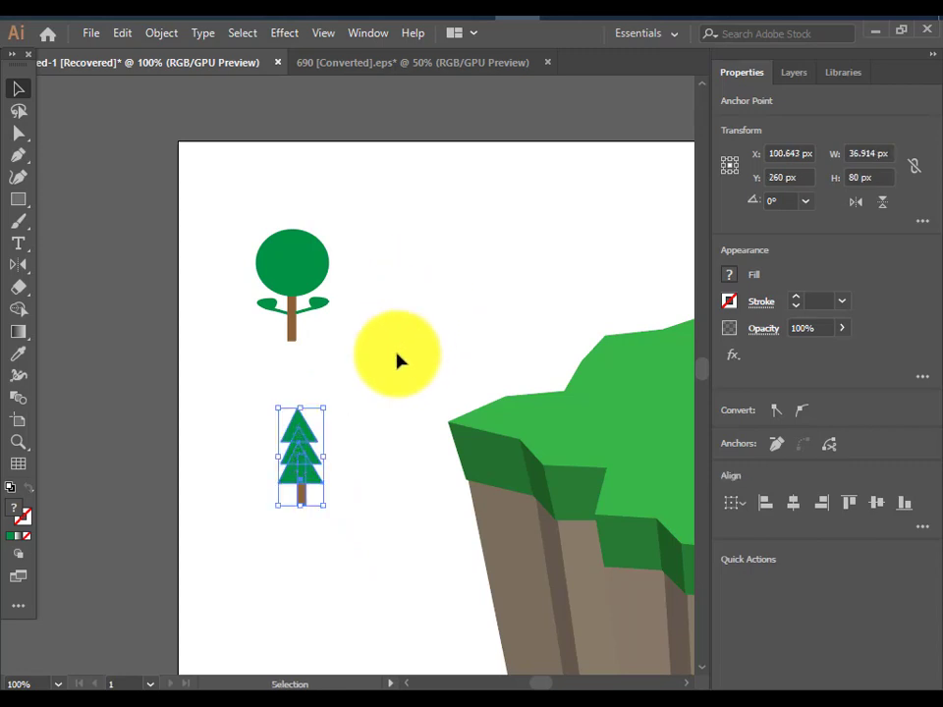
Step: Move the selected pine tree next to the round tree and pan the view
scroll(341, 488, "up", 2)
left_click_drag(132, 294, 360, 639)
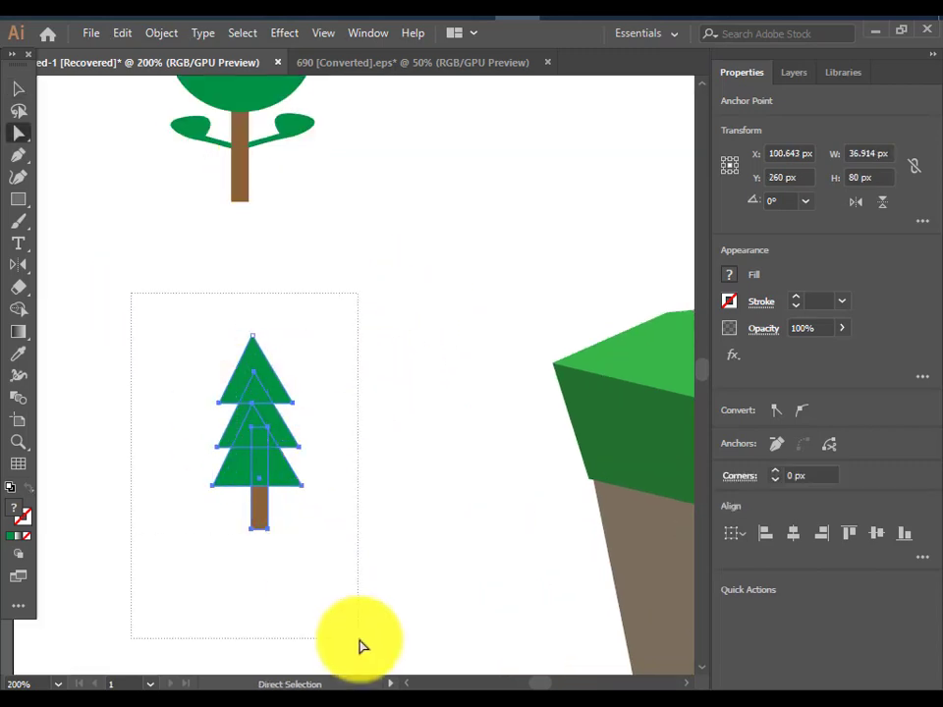
key("v")
scroll(344, 617, "down", 1)
scroll(344, 615, "down", 1)
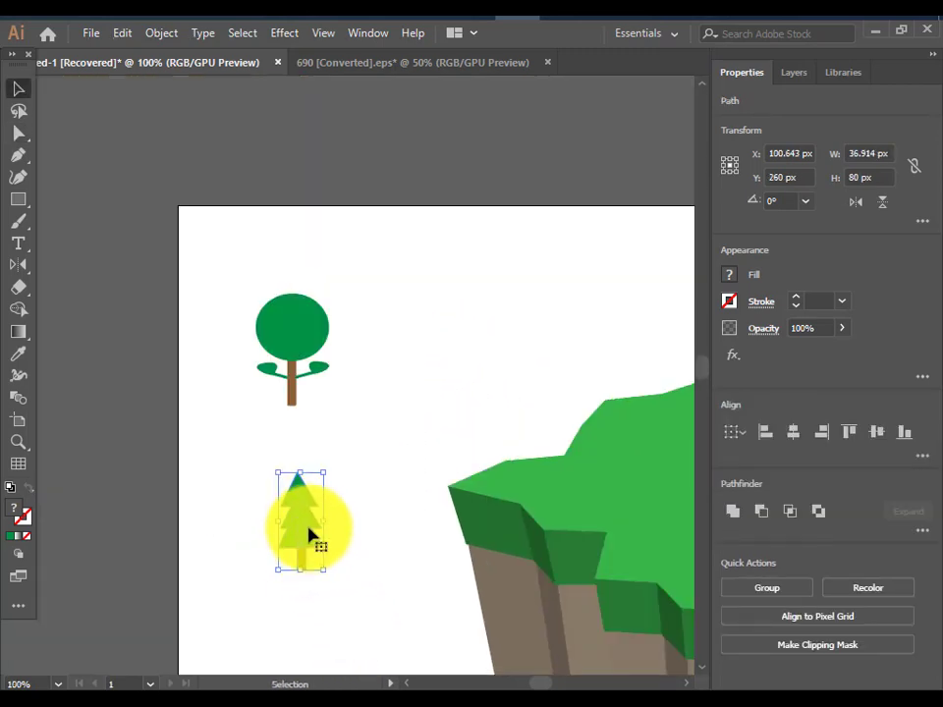
left_click_drag(308, 535, 393, 364)
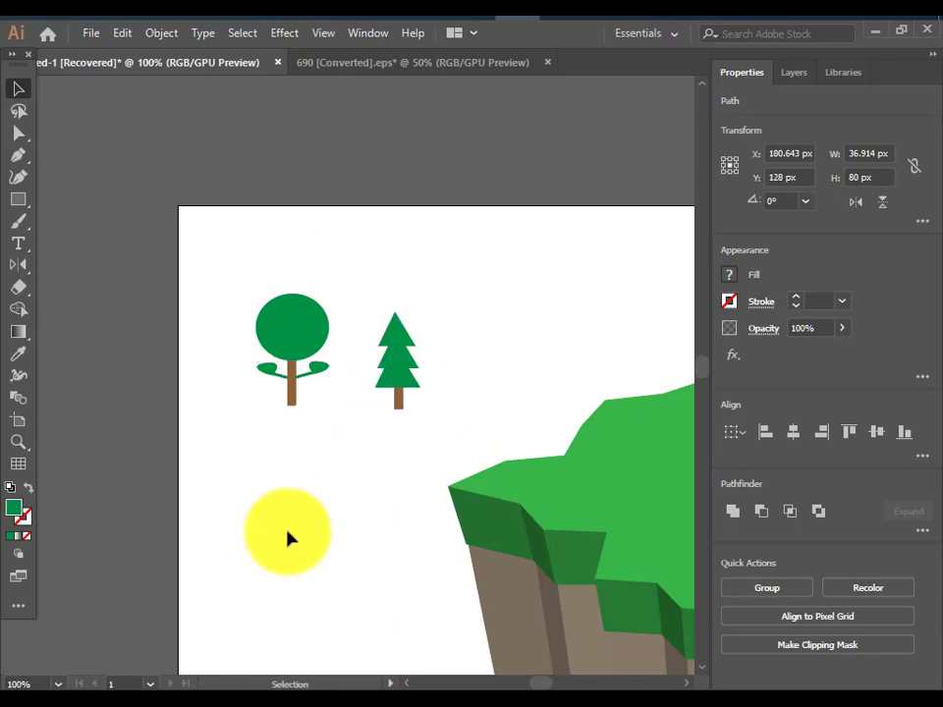
left_click(391, 568)
left_click_drag(356, 516, 352, 545)
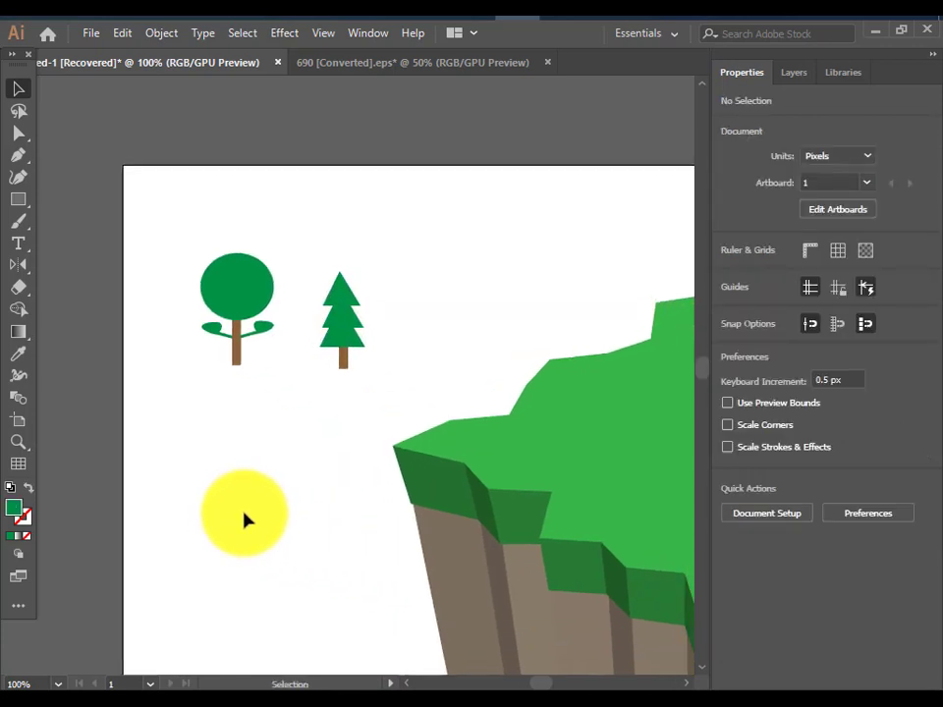
key("p")
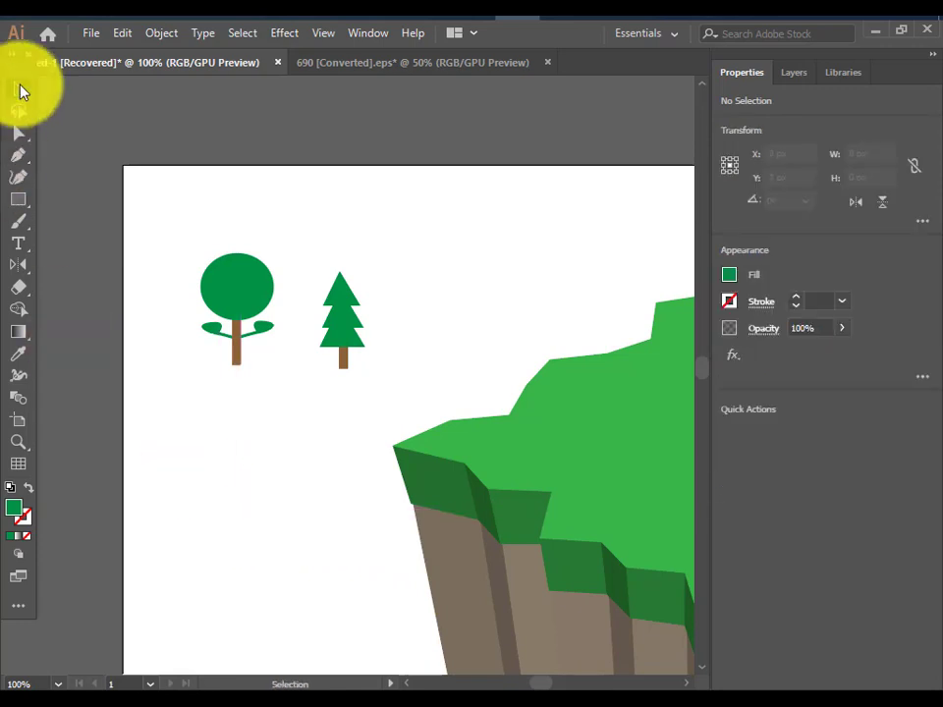
left_click(19, 90)
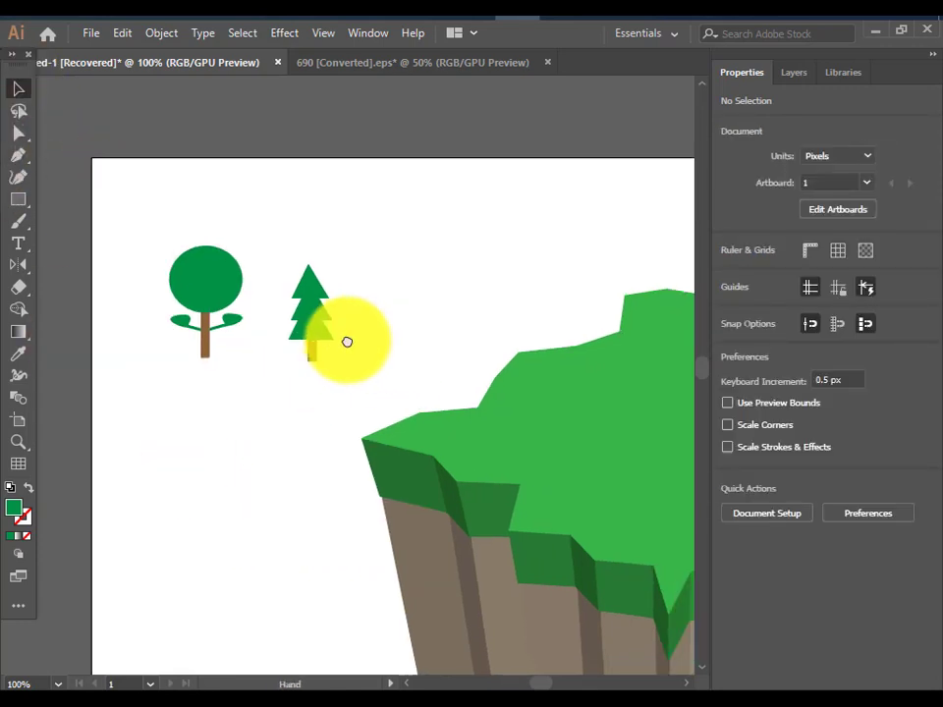
Step: Trace the river's lower bank with Pen points from the grass's left edge
scroll(344, 340, "right", 5)
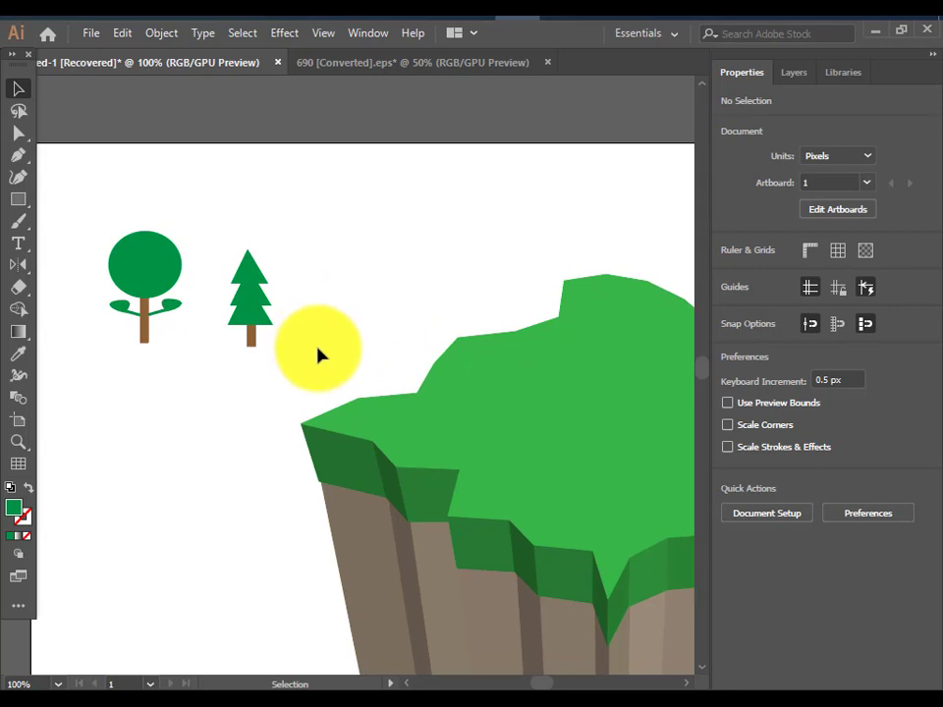
scroll(317, 356, "down", 1)
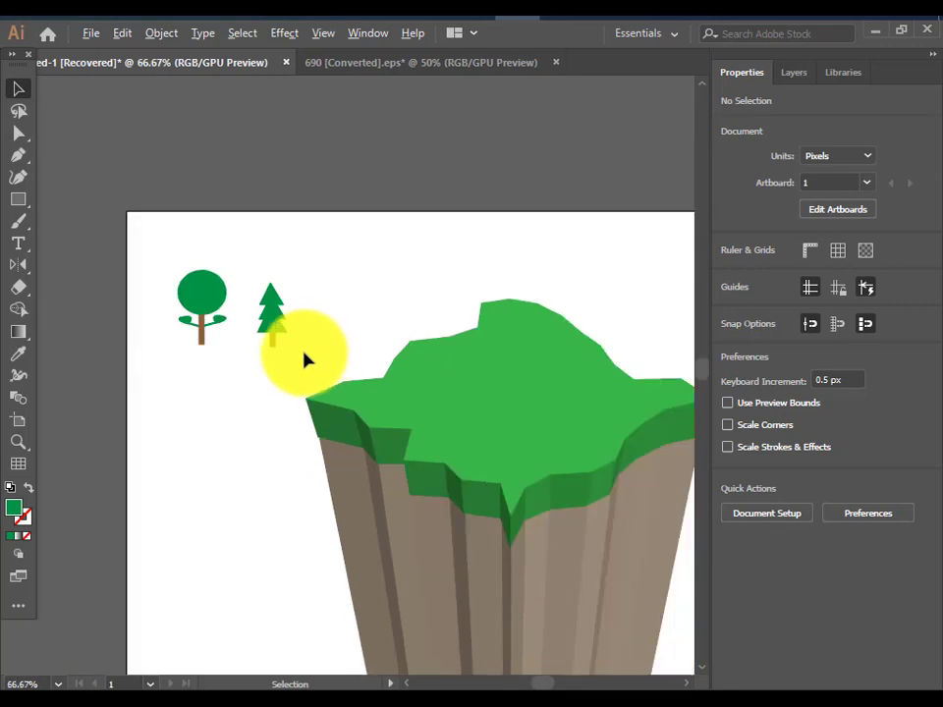
scroll(302, 359, "up", 1)
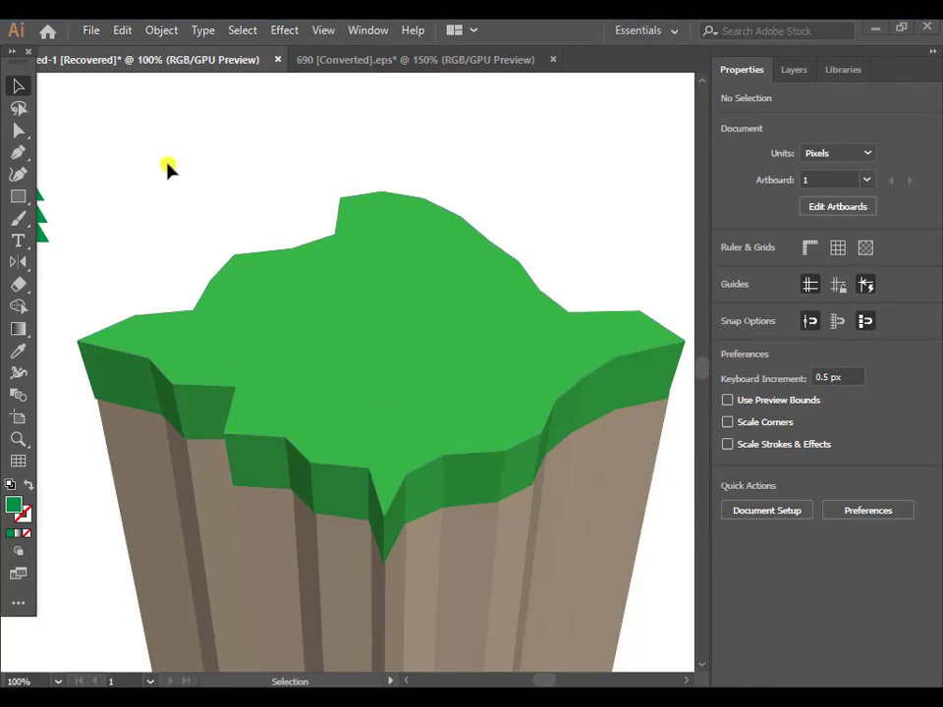
scroll(224, 286, "up", 1)
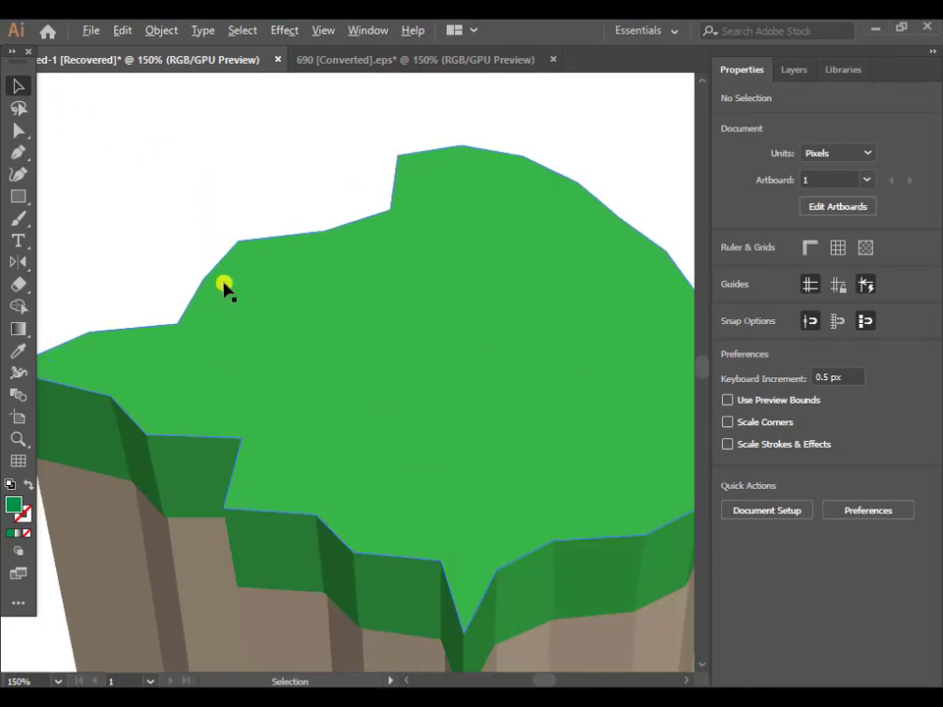
key("p")
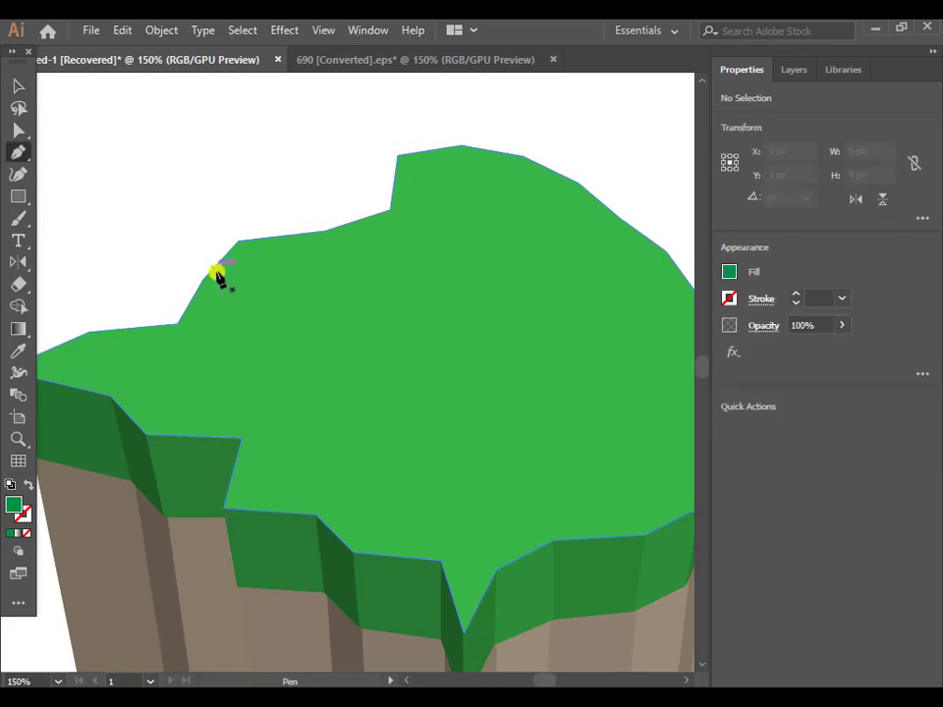
left_click(205, 275)
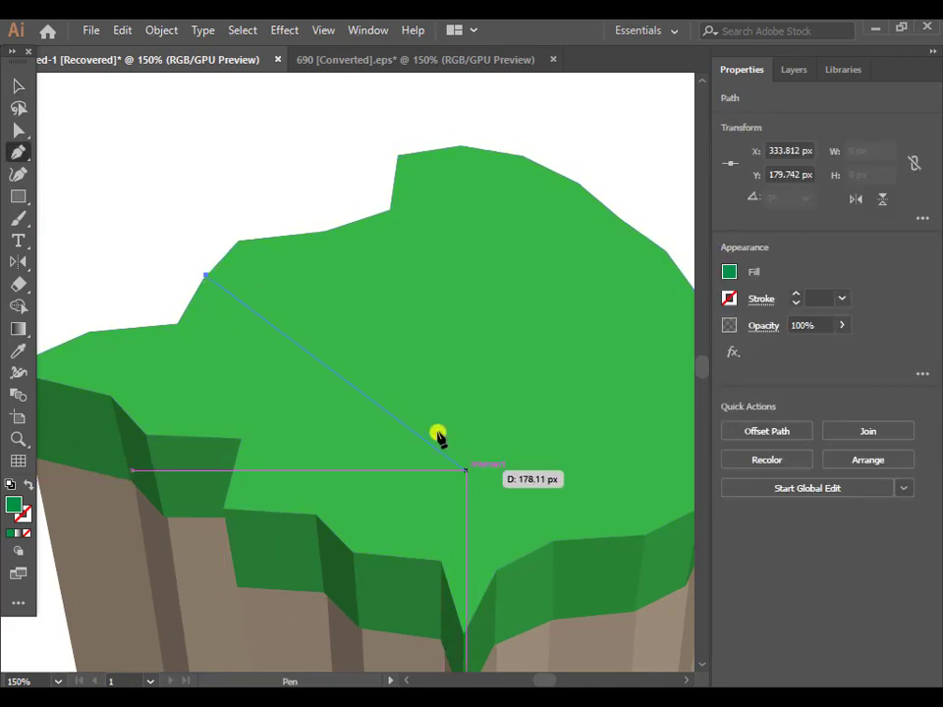
left_click(341, 350)
left_click(352, 376)
left_click(386, 428)
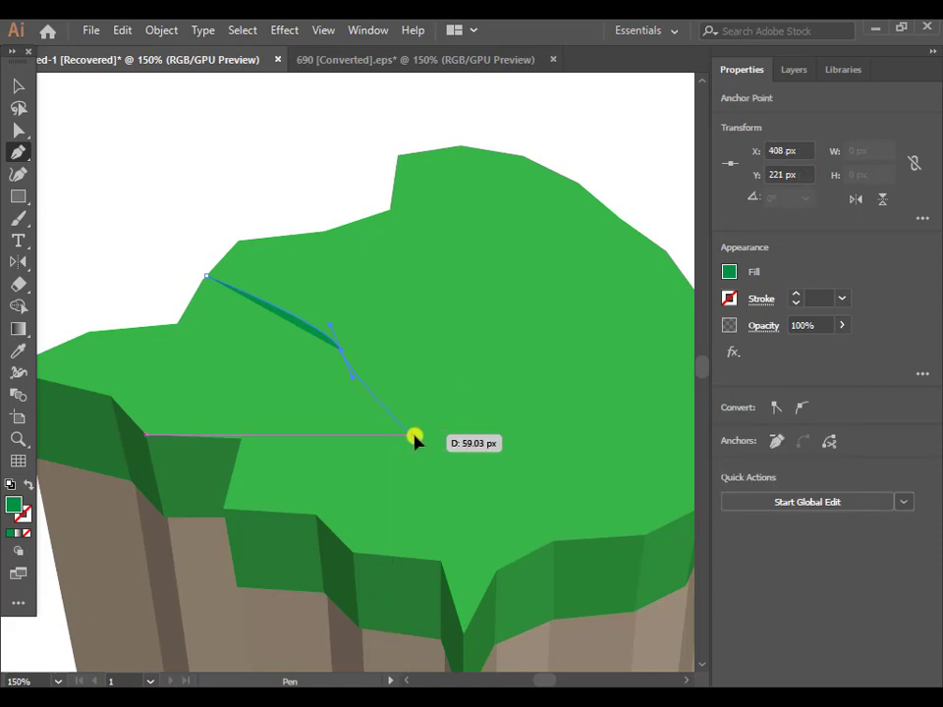
left_click(409, 435)
Step: Curve the light-blue river outline along the front and top edges and close it
mouse_move(553, 540)
left_mouse_down()
mouse_move(609, 546)
mouse_move(553, 546)
left_mouse_up()
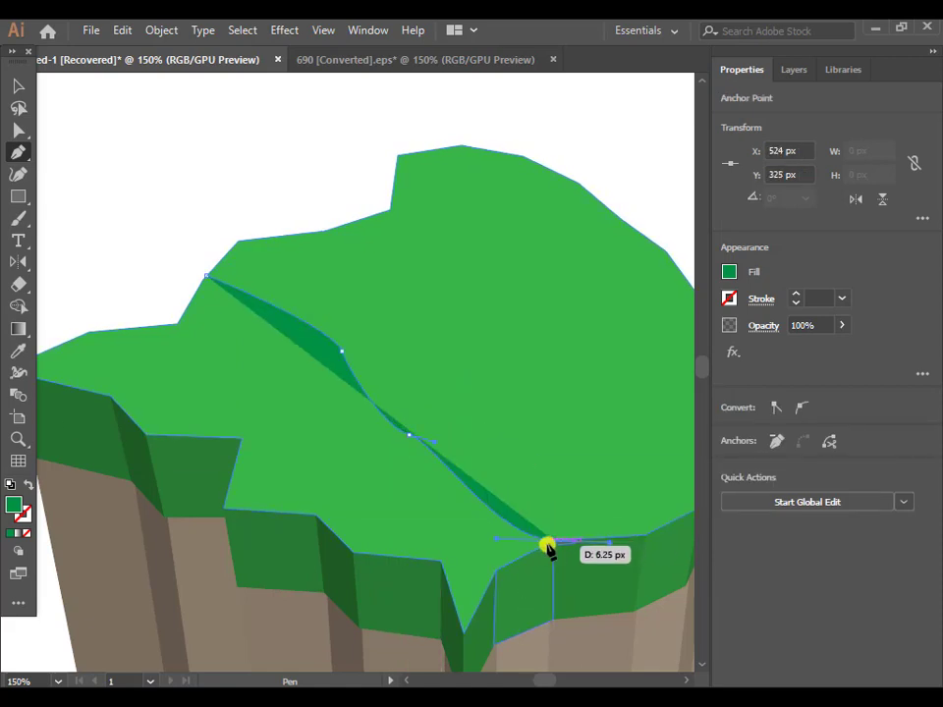
left_click(644, 536)
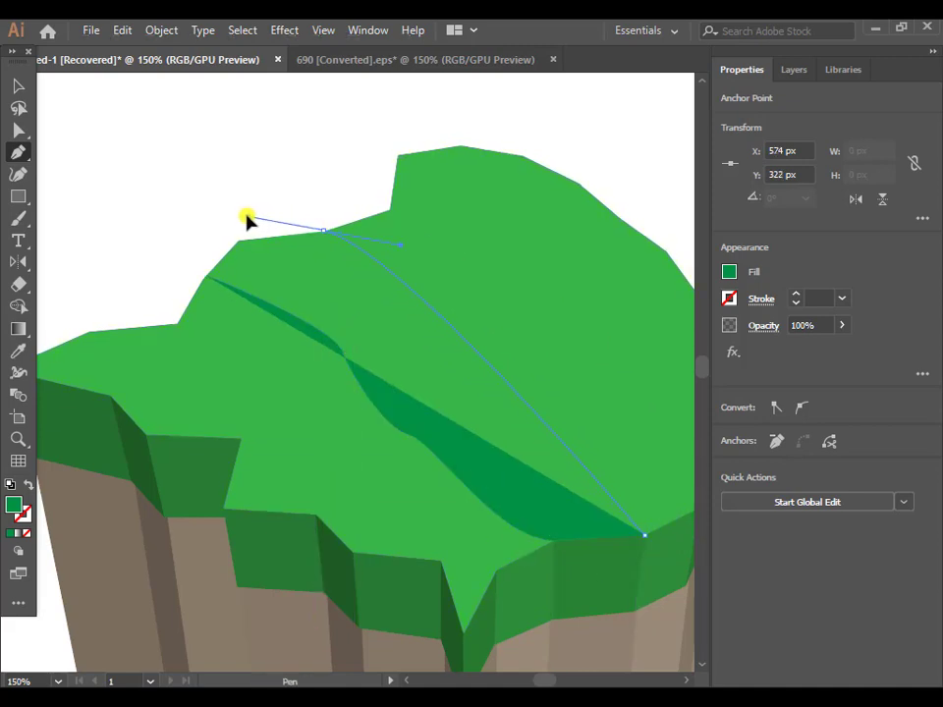
left_click_drag(247, 220, 246, 218)
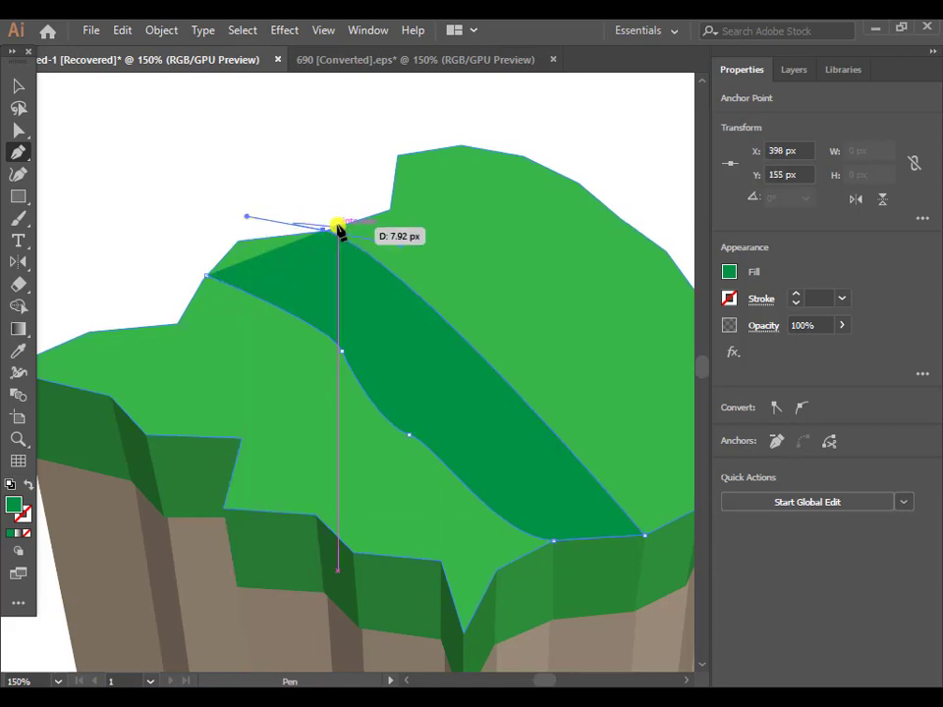
left_click_drag(336, 227, 244, 252)
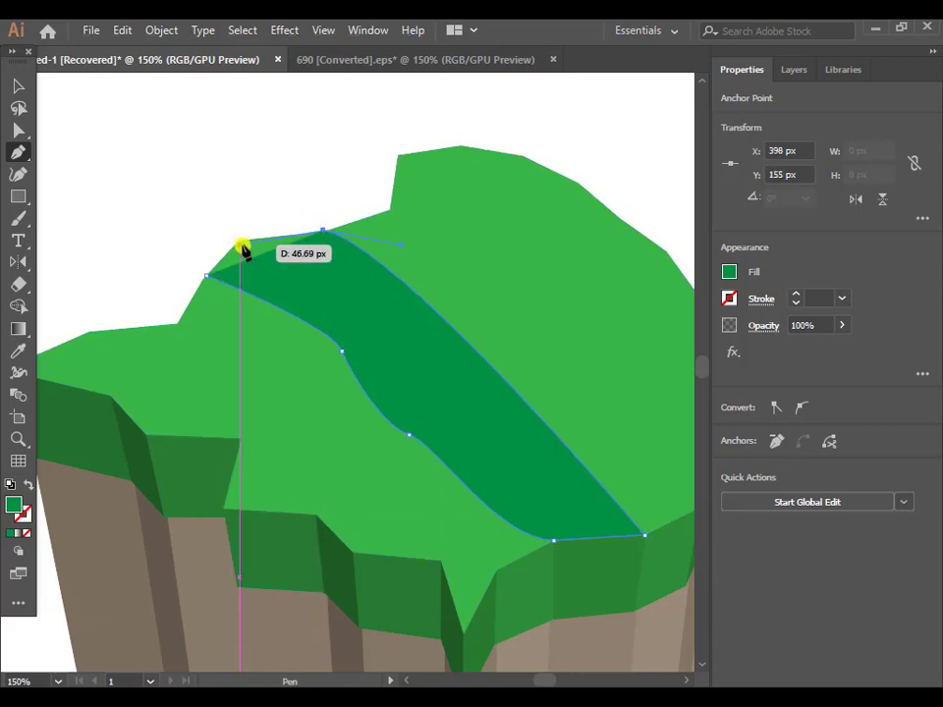
left_click(238, 241)
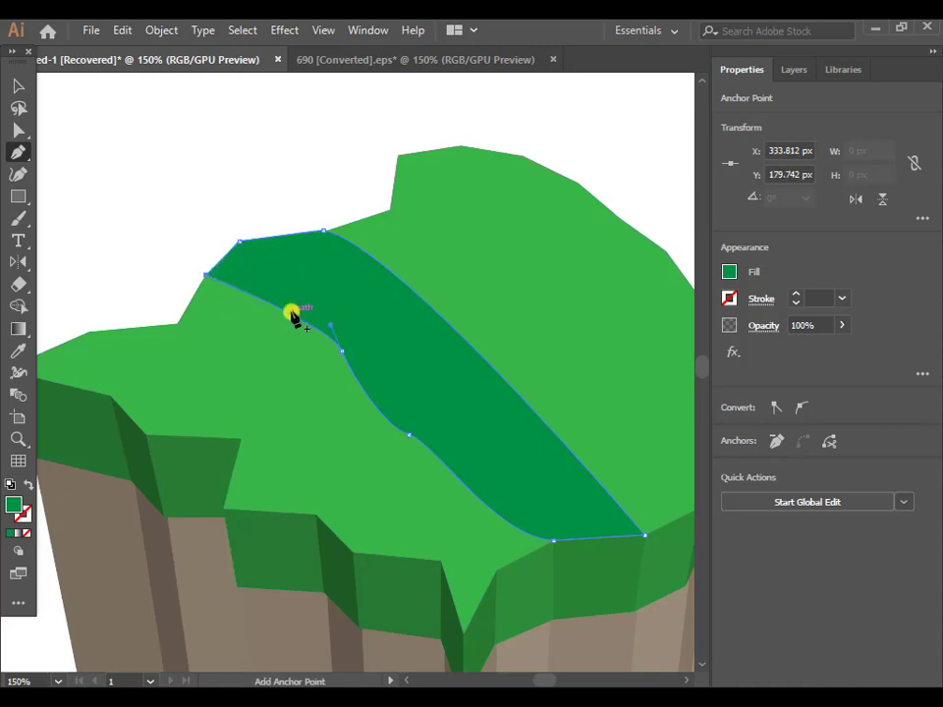
left_click(16, 90)
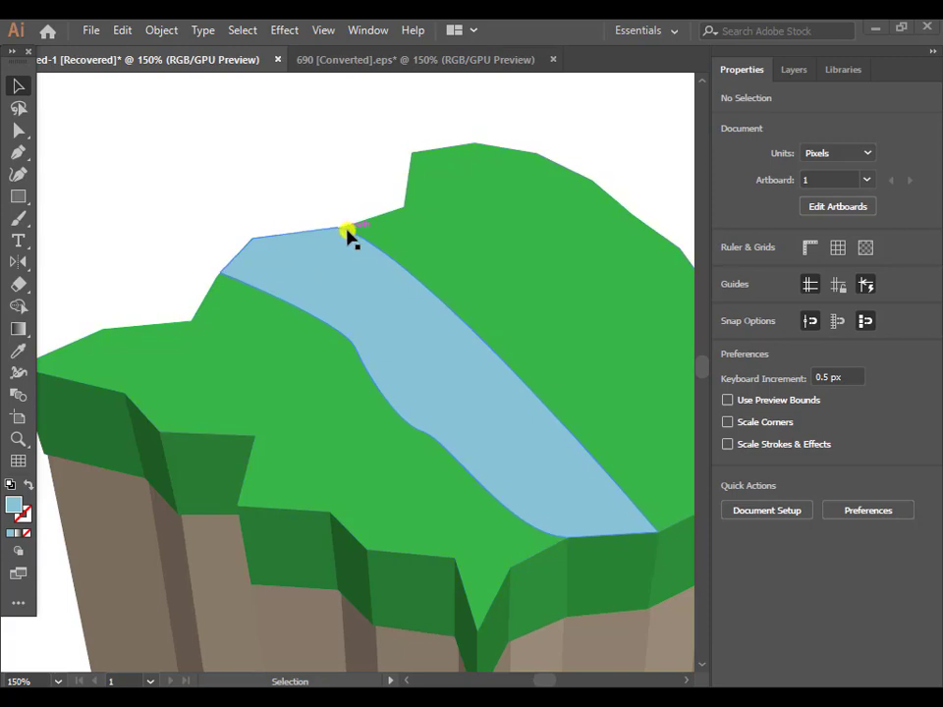
Step: Sample the dark green from the artwork as the fill colour
key("p")
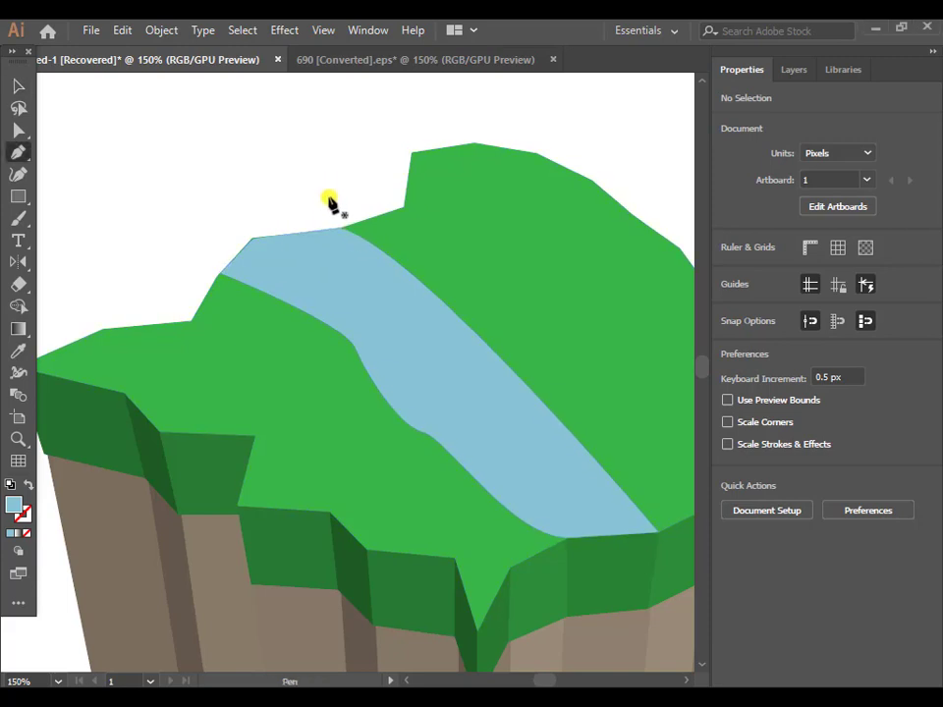
key("i")
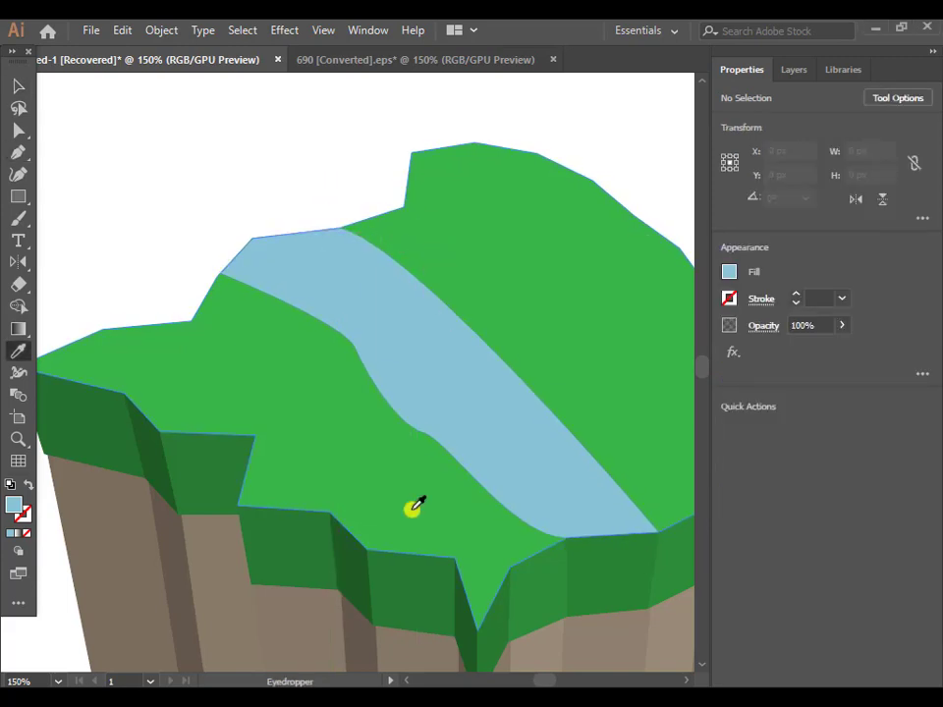
left_click(403, 593)
Step: Outline the bank strip from the river's top edge down toward its lower end
key("p")
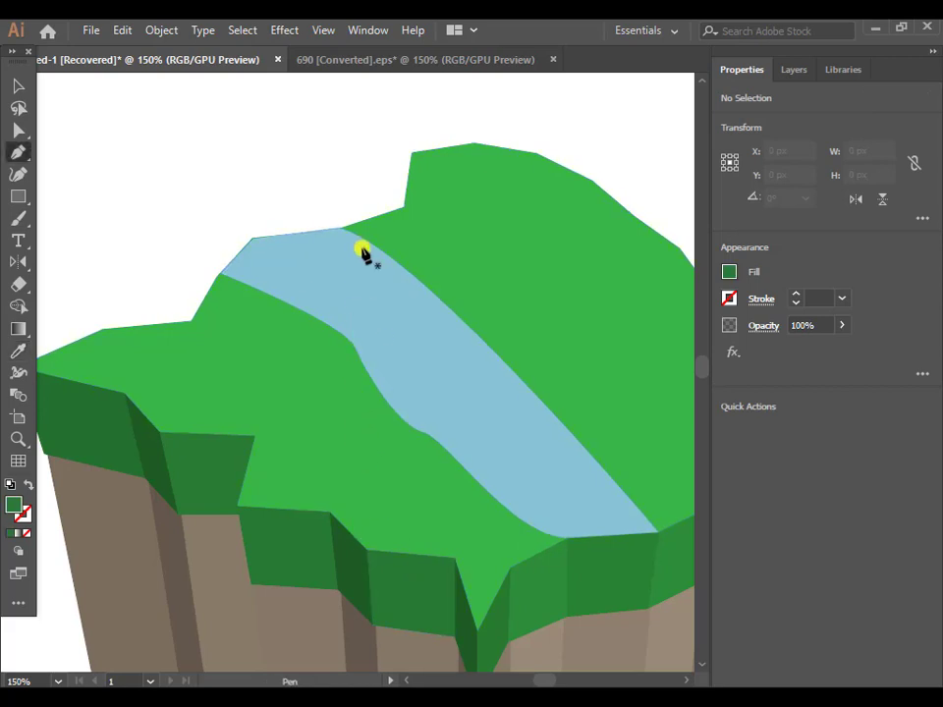
left_click(336, 232)
scroll(335, 240, "up", 3)
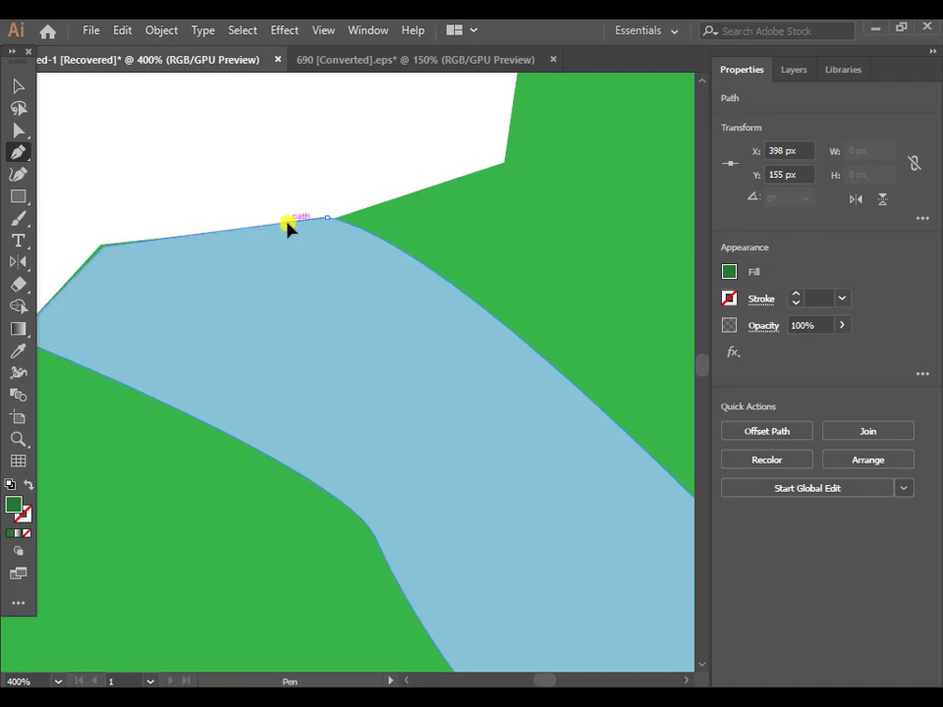
left_click(285, 222)
scroll(387, 352, "down", 2)
left_click_drag(480, 489, 305, 330)
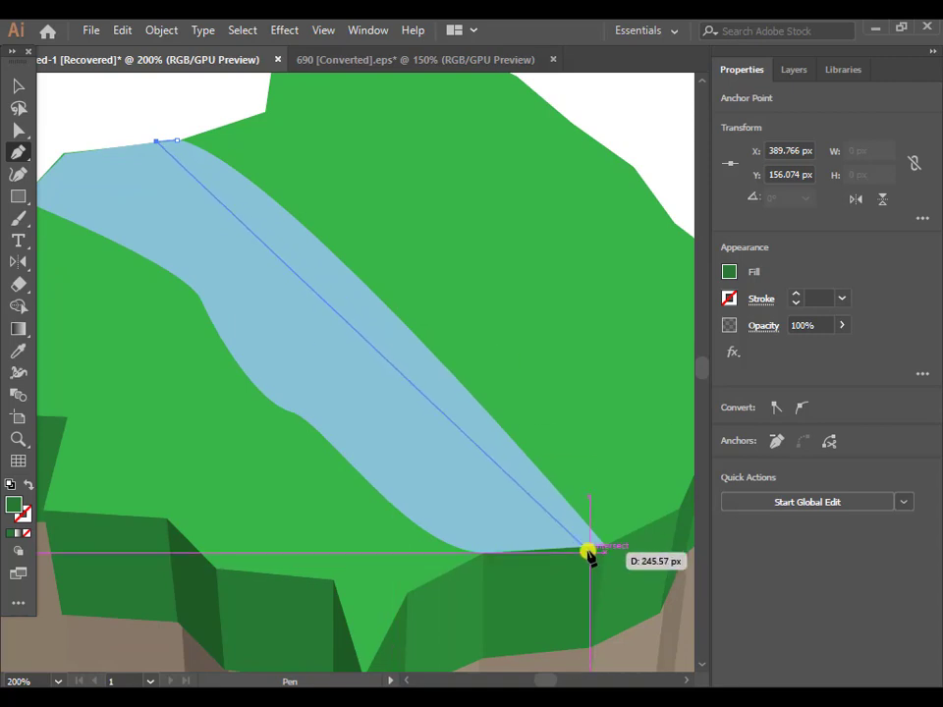
left_click_drag(581, 548, 594, 619)
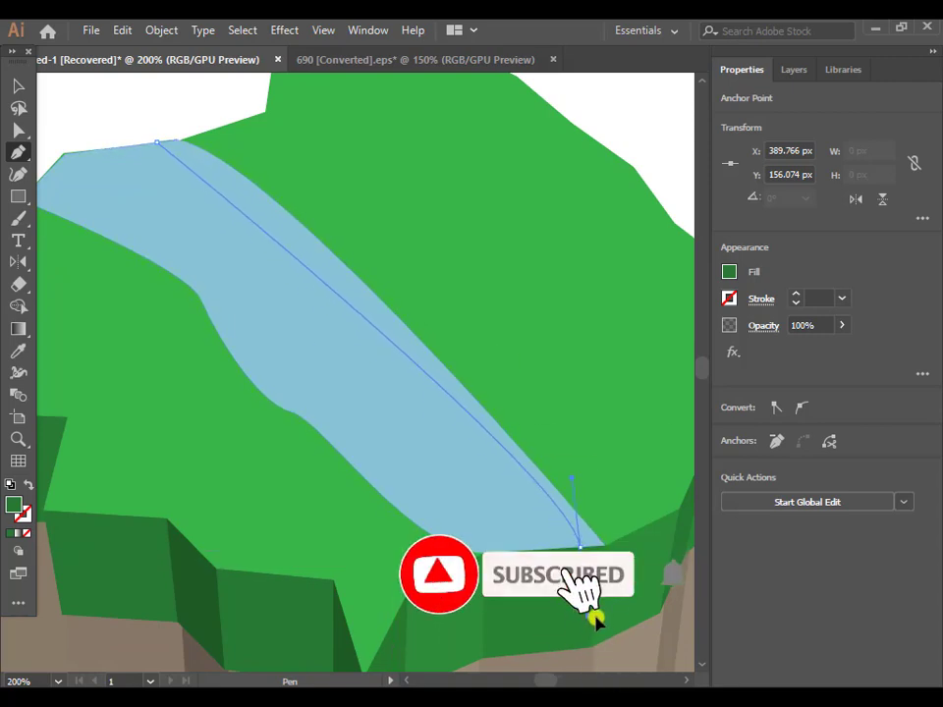
Step: Finish the strip with a sharp bottom corner, close it at its first point, and deselect
scroll(678, 591, "down", 3)
scroll(678, 591, "down", 1)
scroll(678, 592, "right", 3)
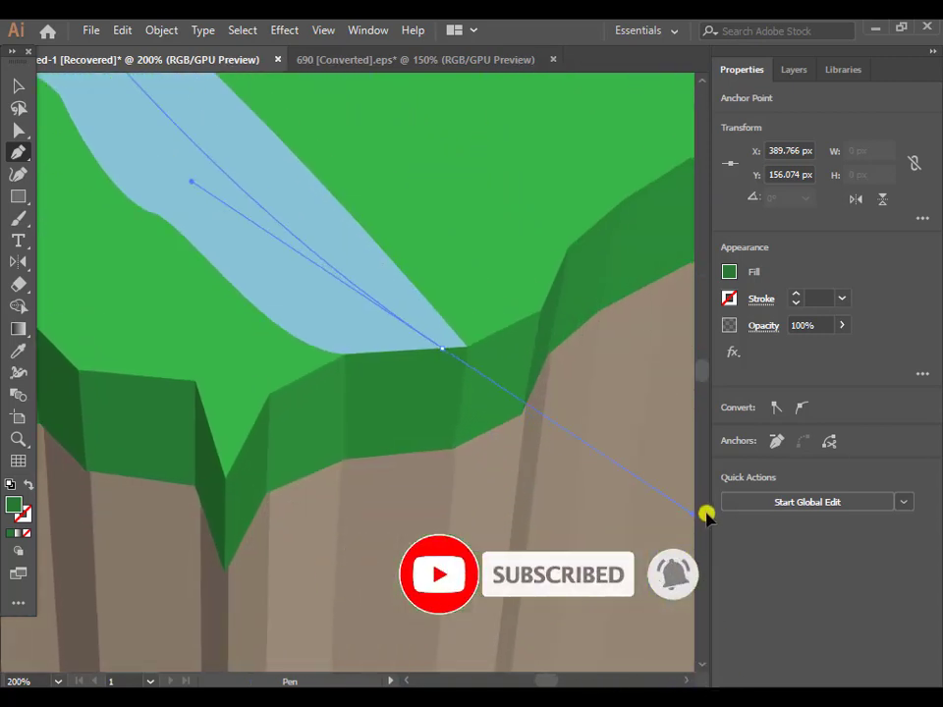
scroll(703, 514, "right", 2)
scroll(112, 343, "up", 3)
scroll(315, 535, "up", 2)
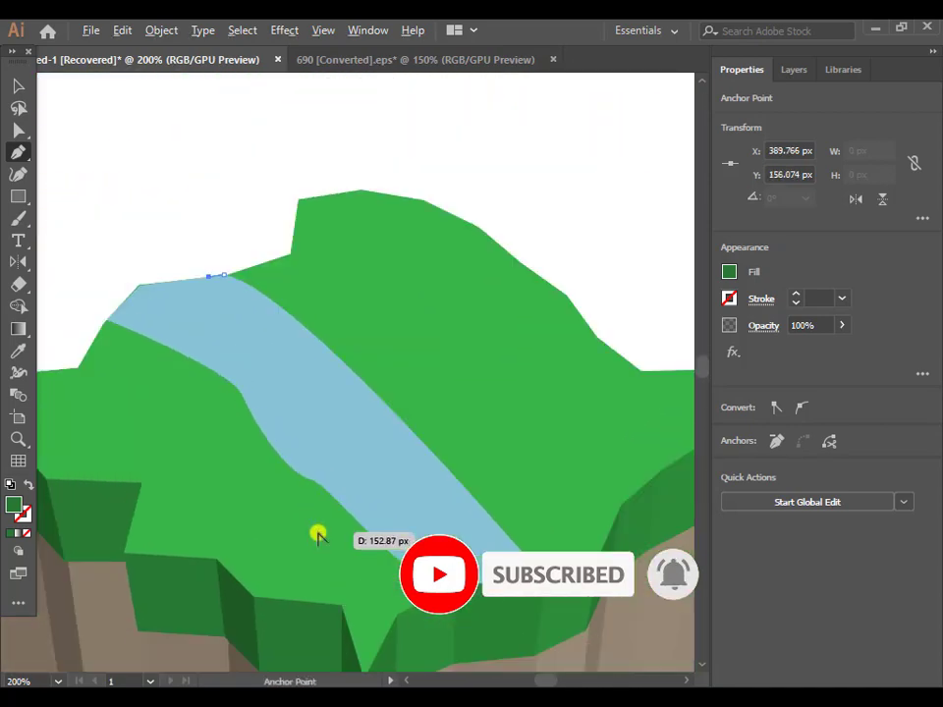
key("ctrl+minus")
key("ctrl+minus")
left_click_drag(449, 565, 470, 619)
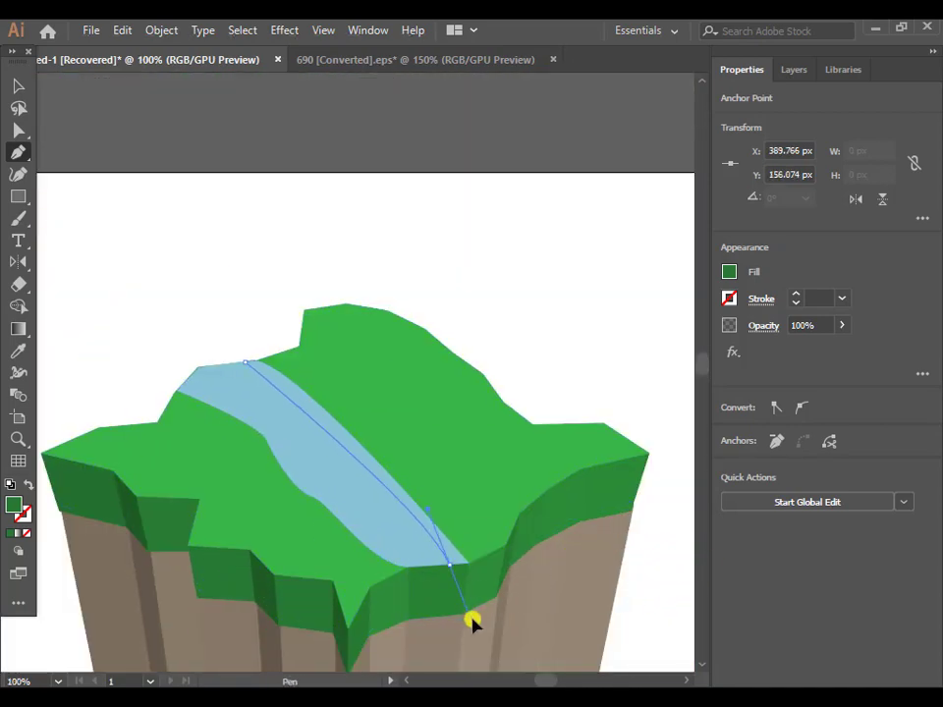
left_click(456, 567)
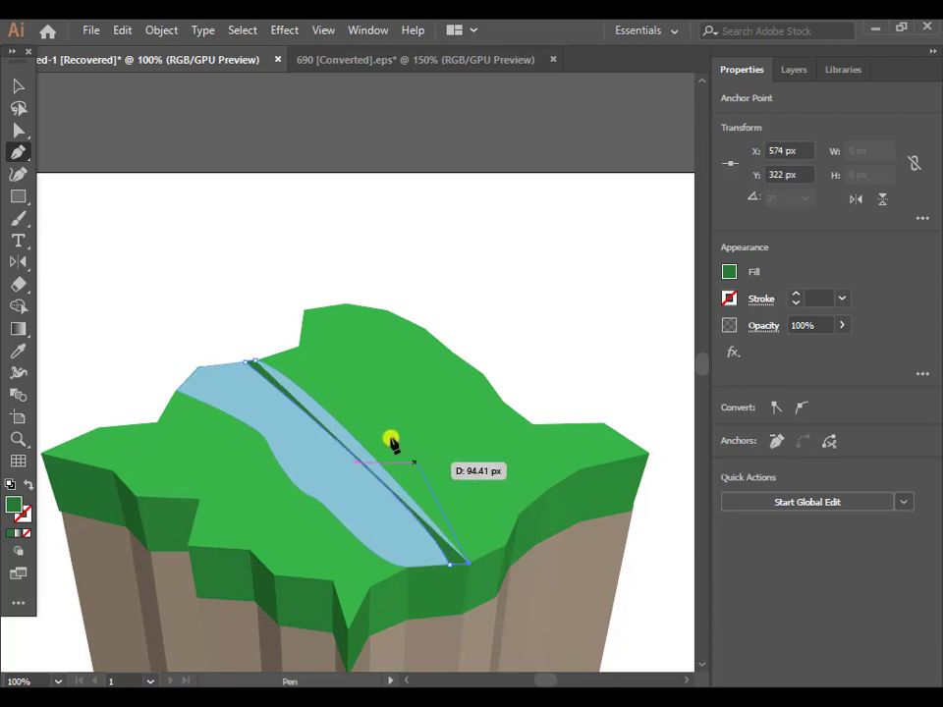
key("ctrl+plus")
key("ctrl+plus")
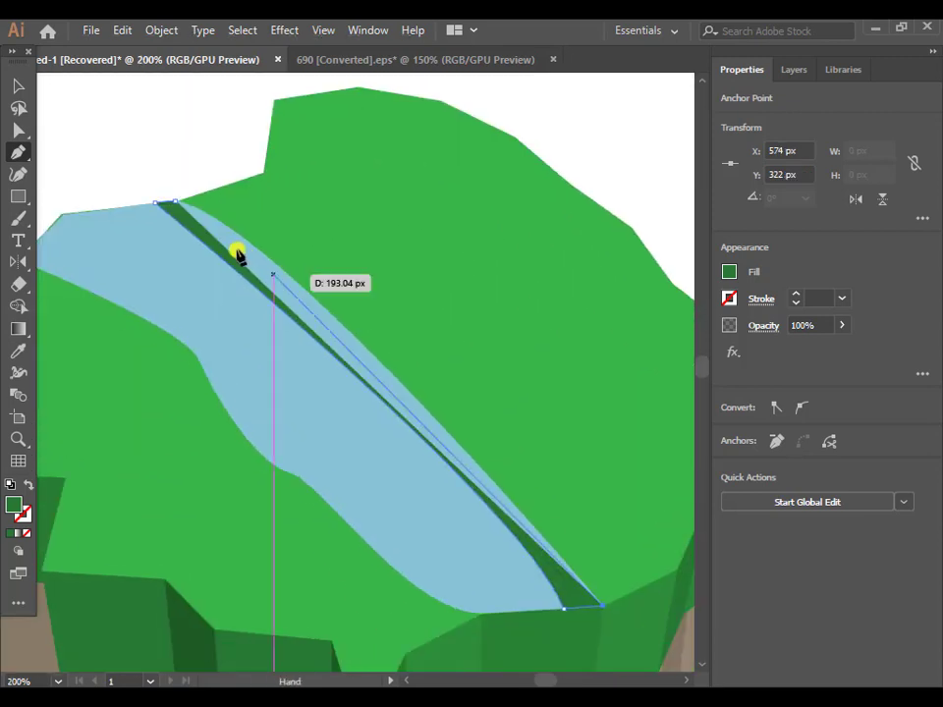
left_click_drag(177, 203, 89, 202)
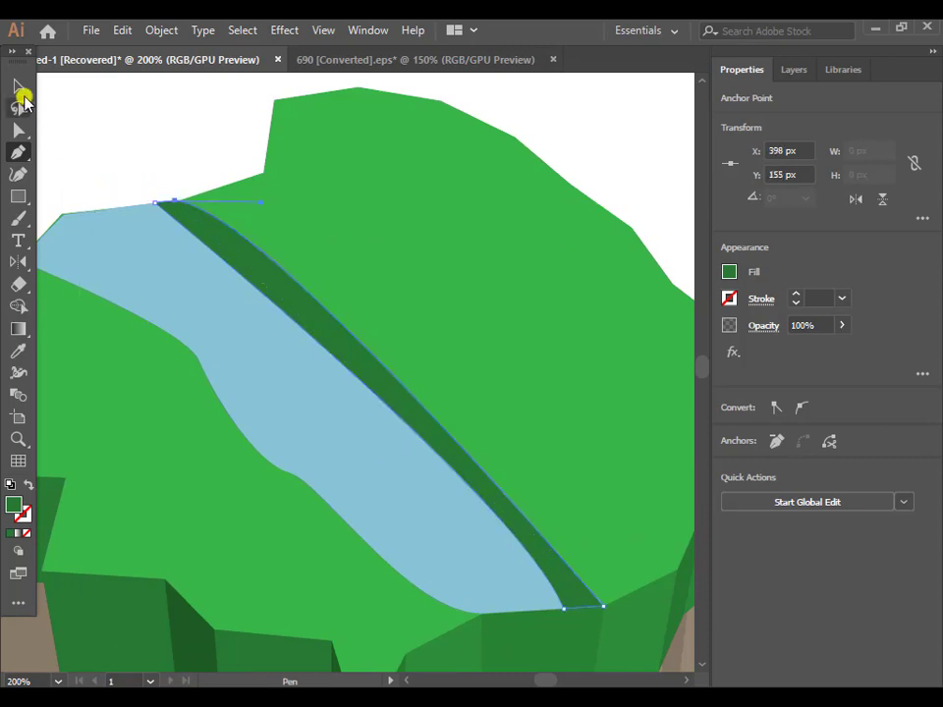
left_click(19, 86)
key("ctrl+shift+a")
key("ctrl+minus")
key("ctrl+minus")
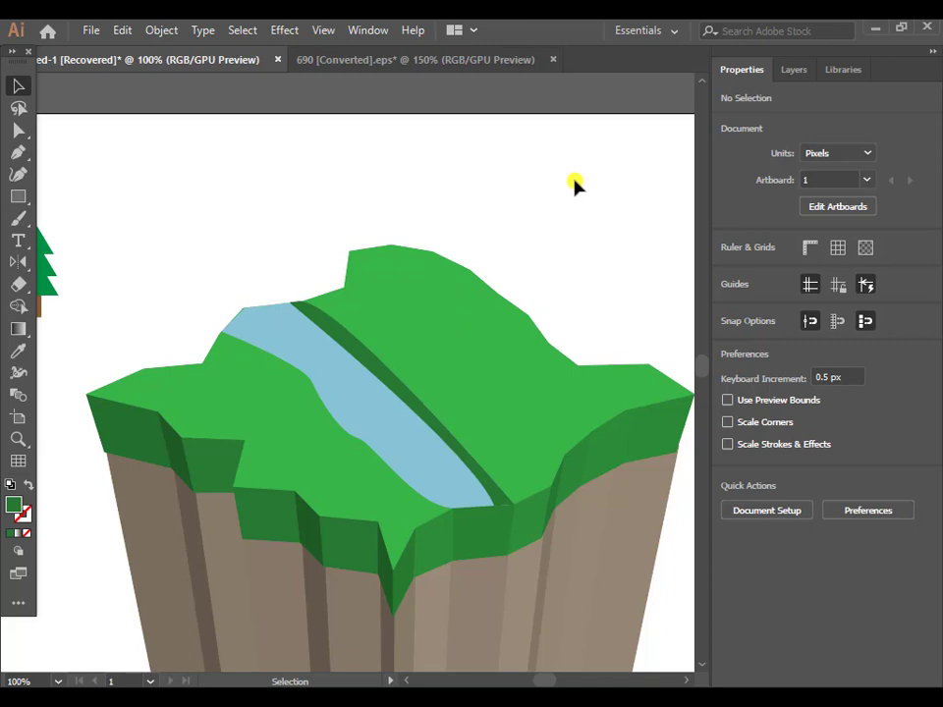
Step: Zoom to the spare water tower beside the artboard and select it whole
scroll(579, 249, "down", 1)
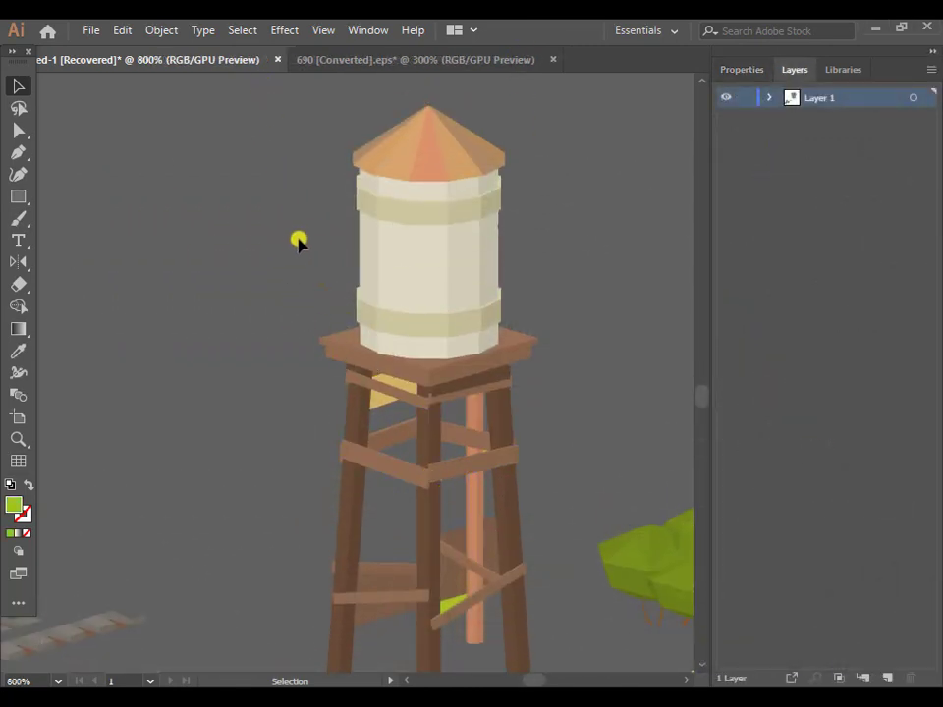
scroll(299, 241, "down", 2)
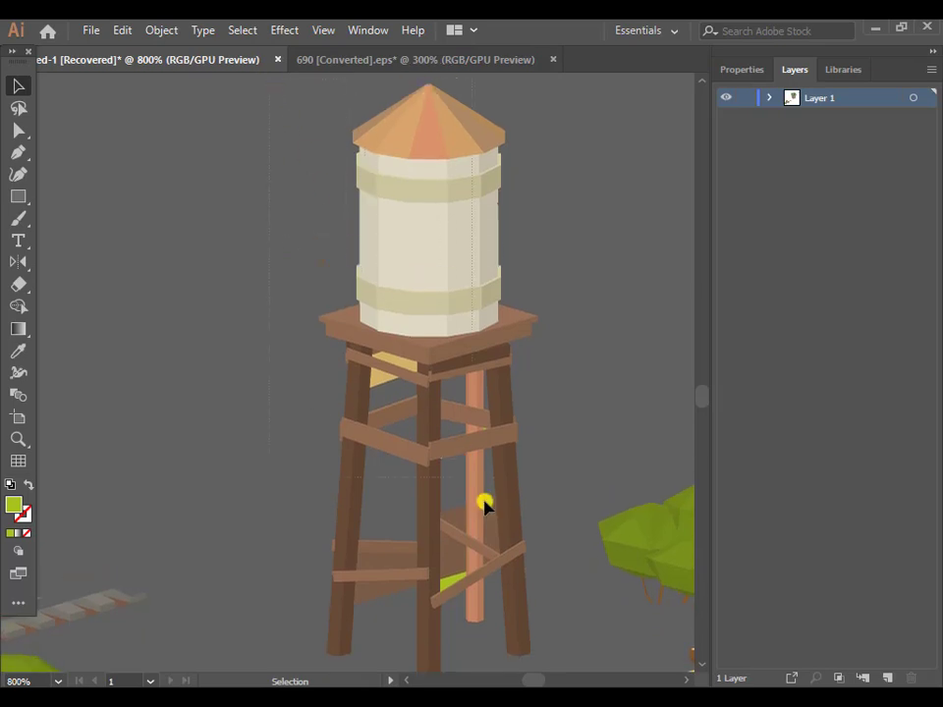
left_click(555, 666)
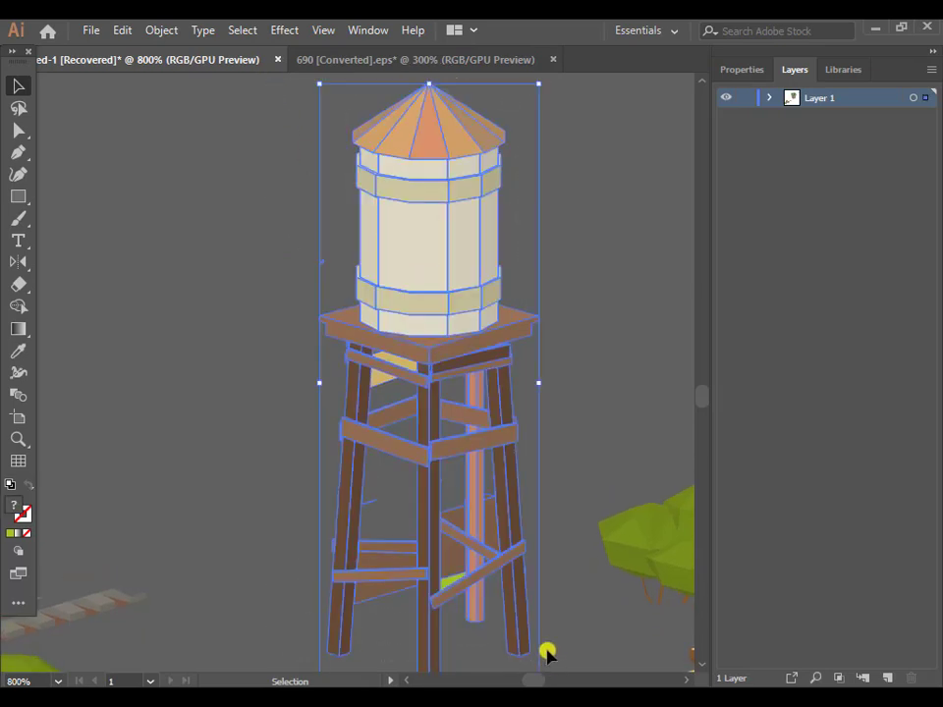
scroll(503, 566, "down", 2)
scroll(504, 567, "up", 2)
key("a")
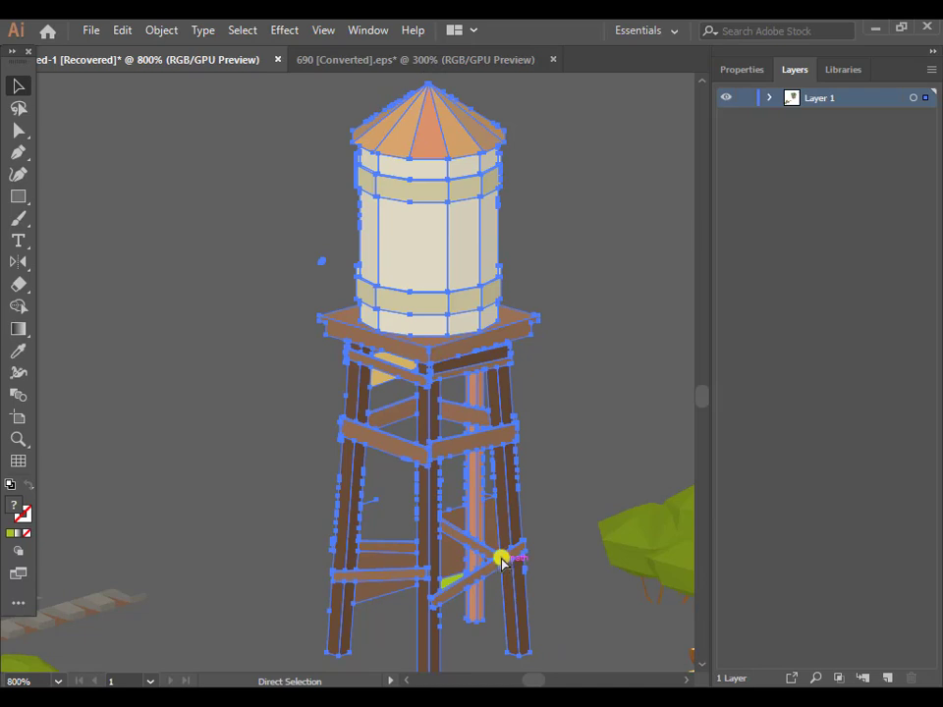
key("v")
Step: Drag the water tower upward toward the island
left_click_drag(424, 224, 430, 400)
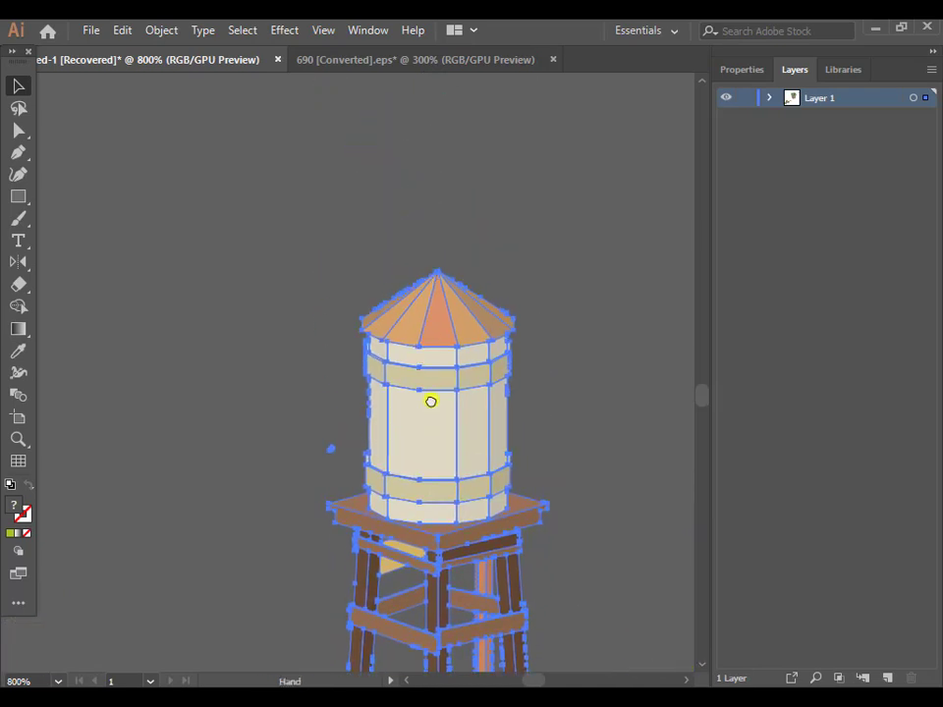
left_click_drag(443, 330, 473, 220)
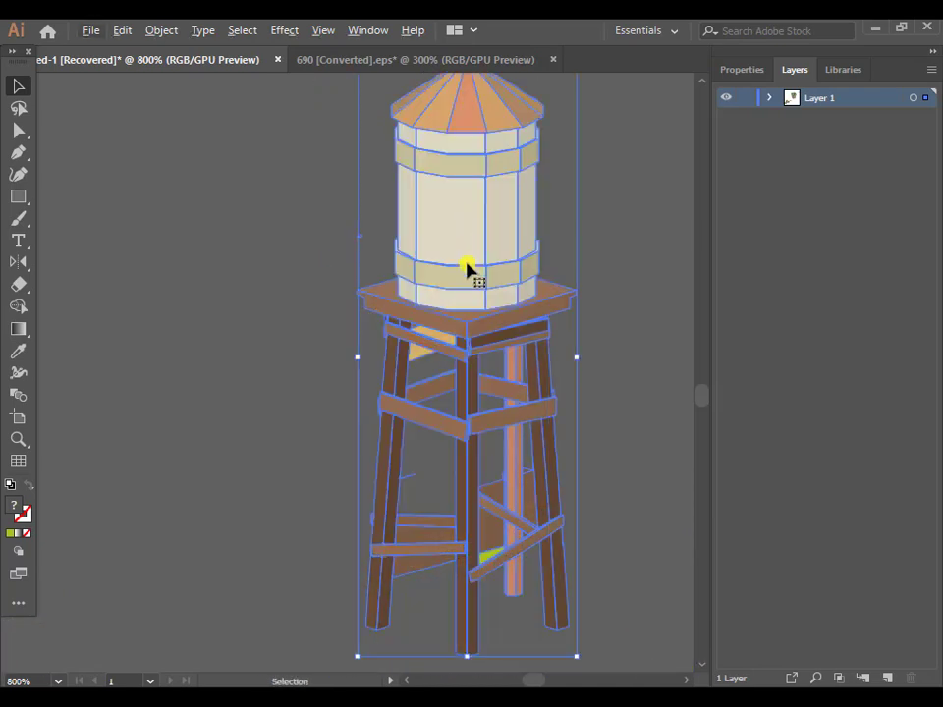
scroll(480, 330, "up", 5)
scroll(480, 331, "up", 1)
scroll(481, 331, "down", 1)
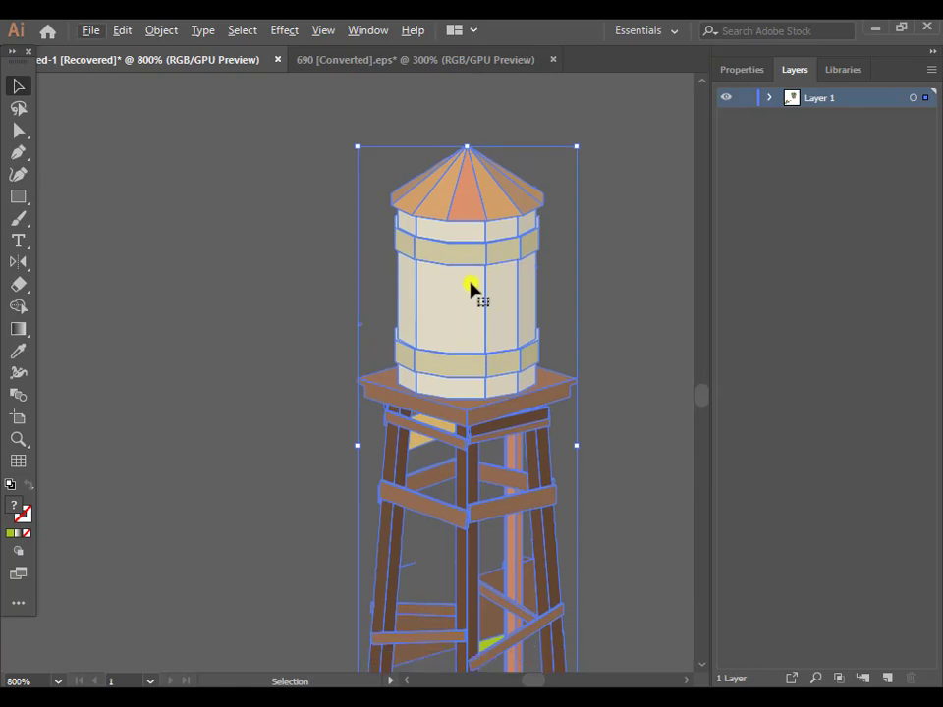
mouse_move(471, 288)
left_mouse_down()
mouse_move(522, 162)
mouse_move(457, 463)
mouse_move(648, 71)
left_mouse_up()
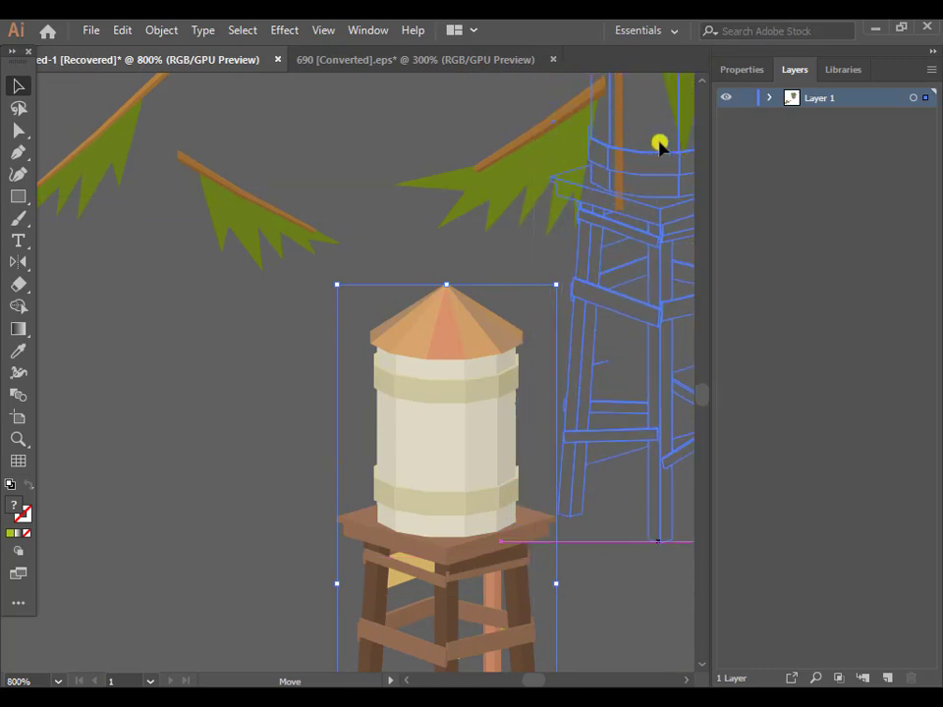
Step: Bring the water tower to the front and move it beside the red building
left_click_drag(649, 88, 600, 297)
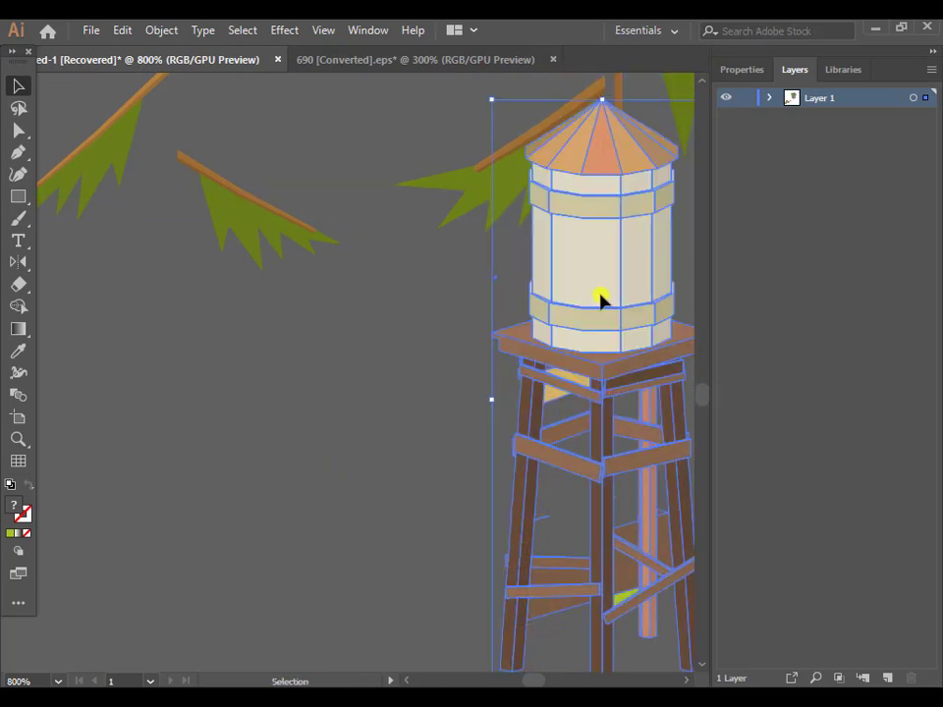
key("a")
key("ctrl+minus")
key("ctrl+minus")
key("ctrl+minus")
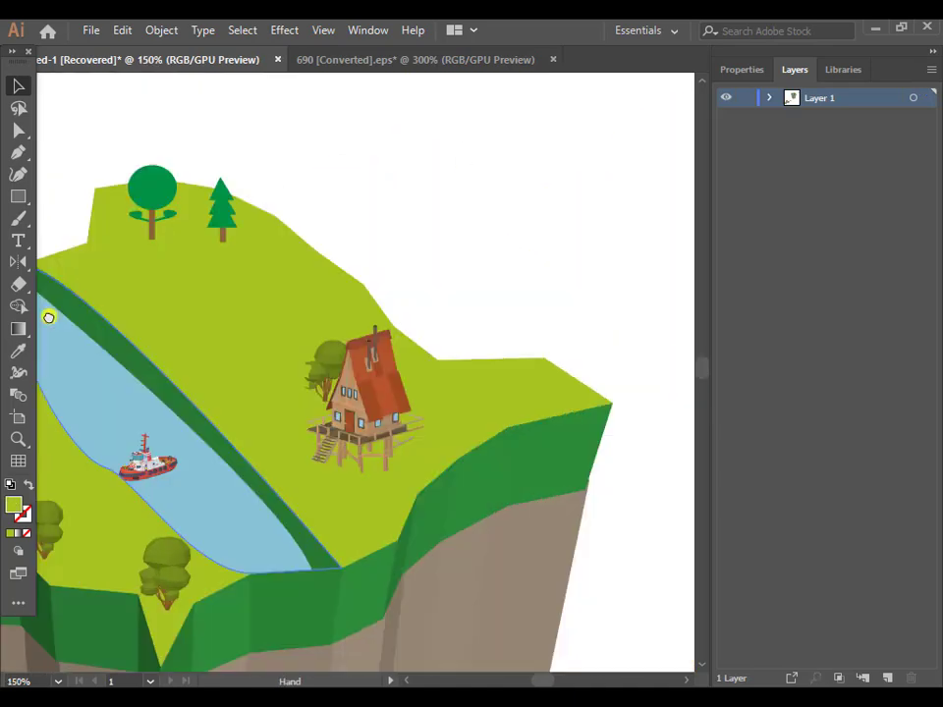
left_click_drag(46, 315, 221, 280)
left_click(224, 284)
key("ctrl+shift+bracketleft")
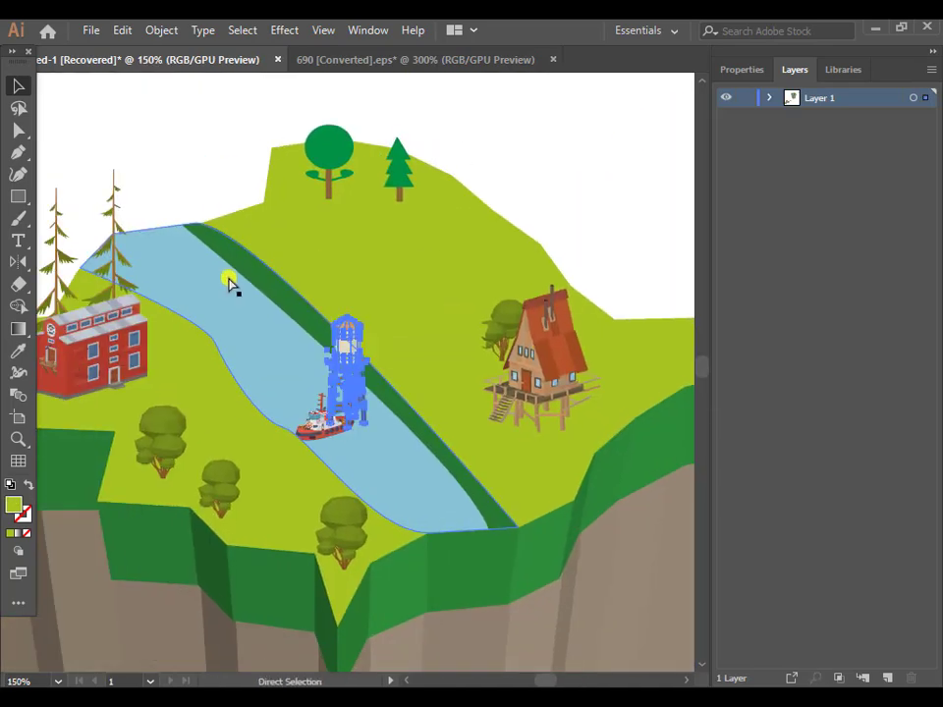
key("v")
mouse_move(353, 337)
left_mouse_down()
mouse_move(516, 275)
mouse_move(181, 287)
left_mouse_up()
left_click_drag(133, 334, 265, 334)
Step: Scale the water tower down and settle it just right of the red building
scroll(280, 302, "up", 3, "alt")
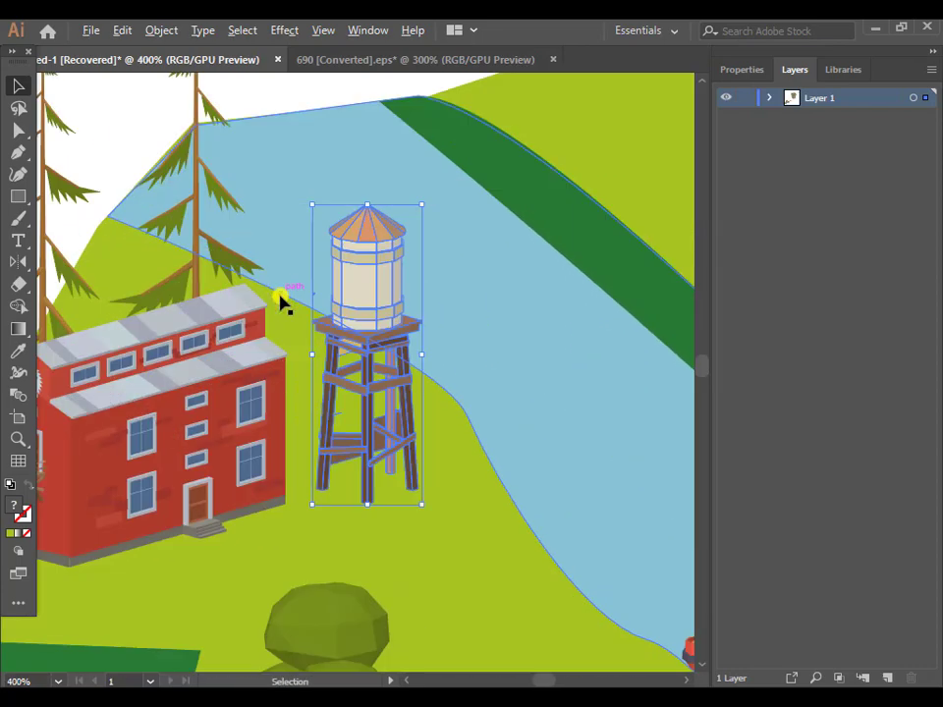
left_click_drag(423, 202, 370, 300)
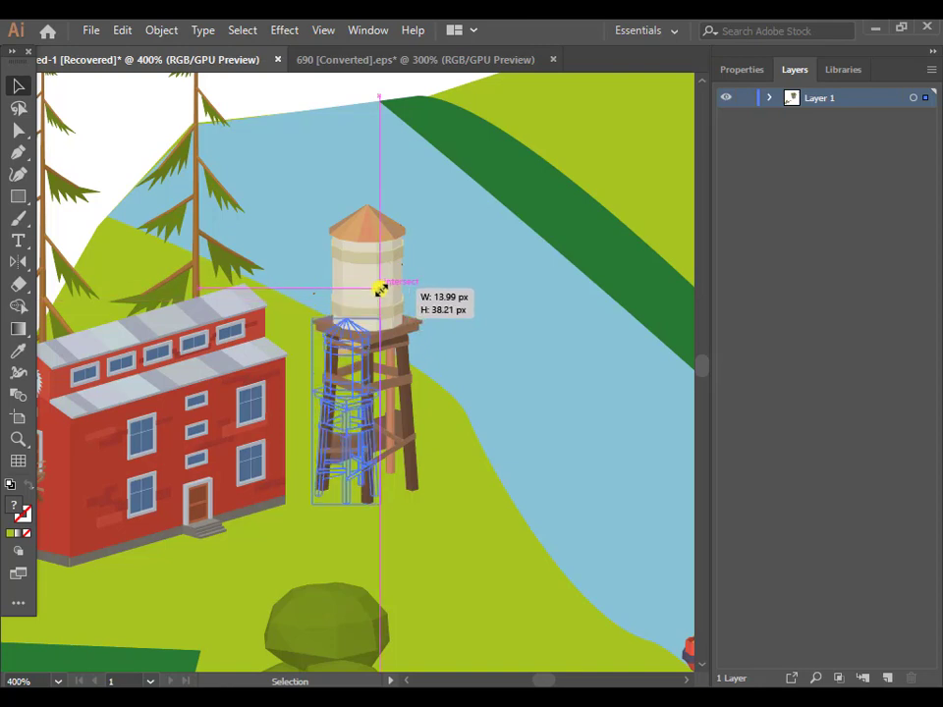
left_click_drag(370, 301, 380, 320)
left_click_drag(366, 369, 346, 356)
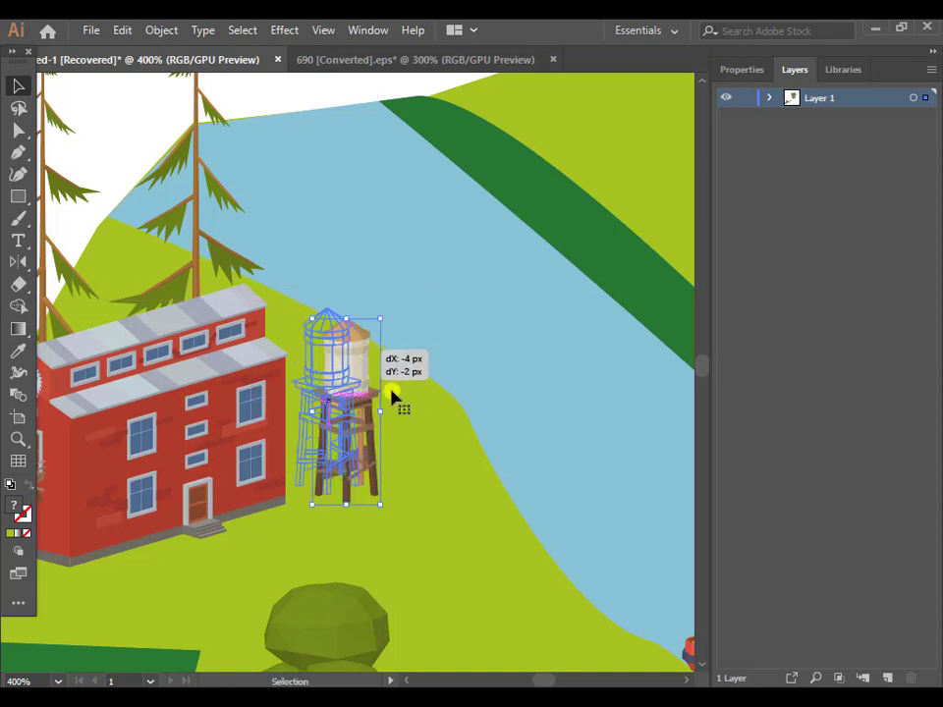
mouse_move(391, 395)
left_mouse_down()
mouse_move(276, 363)
mouse_move(589, 275)
mouse_move(628, 274)
mouse_move(398, 270)
mouse_move(595, 363)
mouse_move(591, 379)
mouse_move(602, 390)
mouse_move(590, 398)
left_mouse_up()
Step: Place a copy of the water tower beside the wooden house
scroll(407, 406, "down", 2)
key("space")
left_click(639, 239)
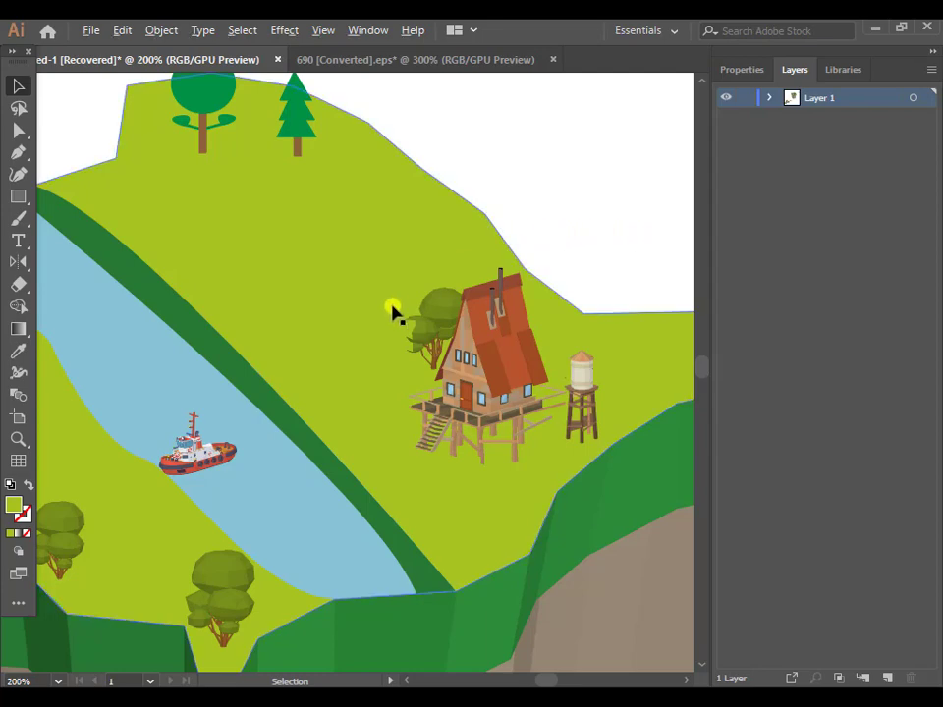
key("ctrl+1")
Step: Draw three overlapping circles of decreasing size above the island
left_click_drag(463, 257, 388, 338)
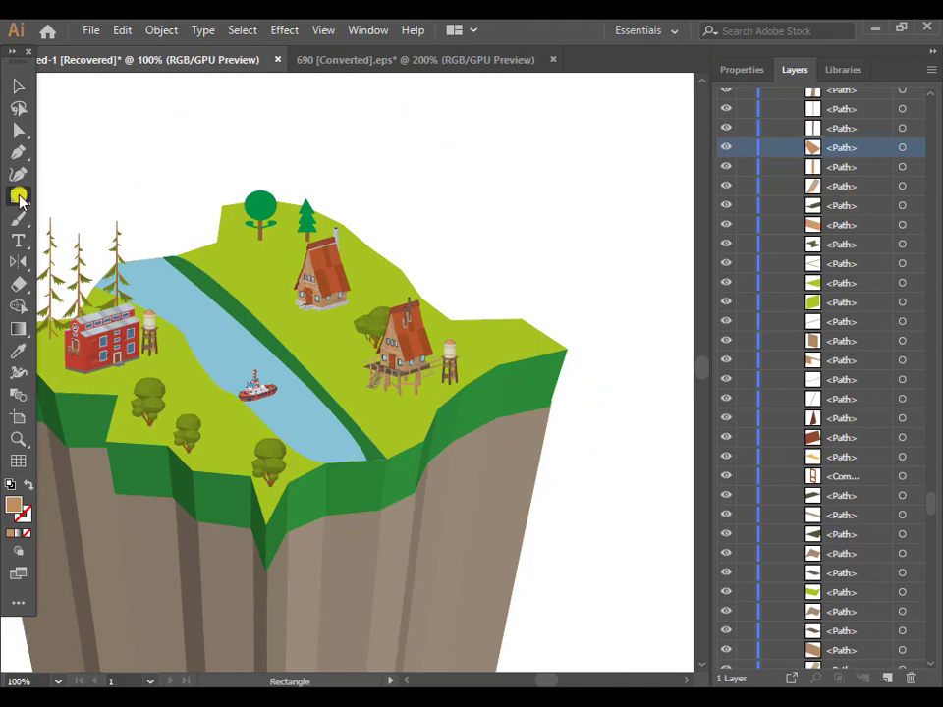
left_click_drag(19, 200, 78, 217)
left_click_drag(480, 186, 523, 229)
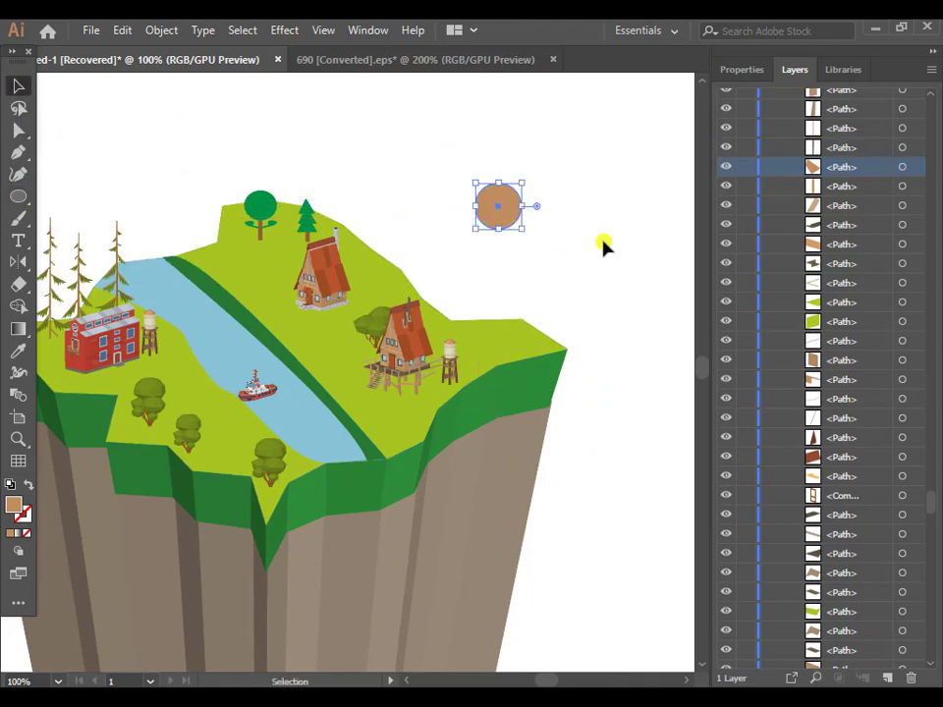
left_click_drag(604, 245, 512, 278)
left_click_drag(396, 250, 436, 268)
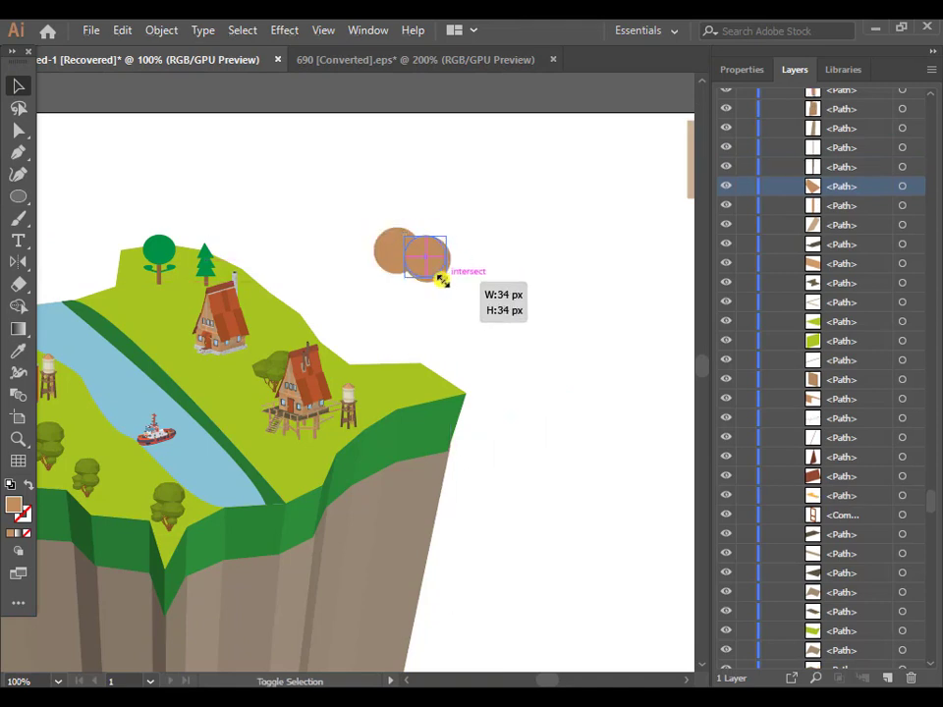
mouse_move(446, 283)
left_mouse_down()
mouse_move(428, 269)
mouse_move(455, 281)
left_mouse_up()
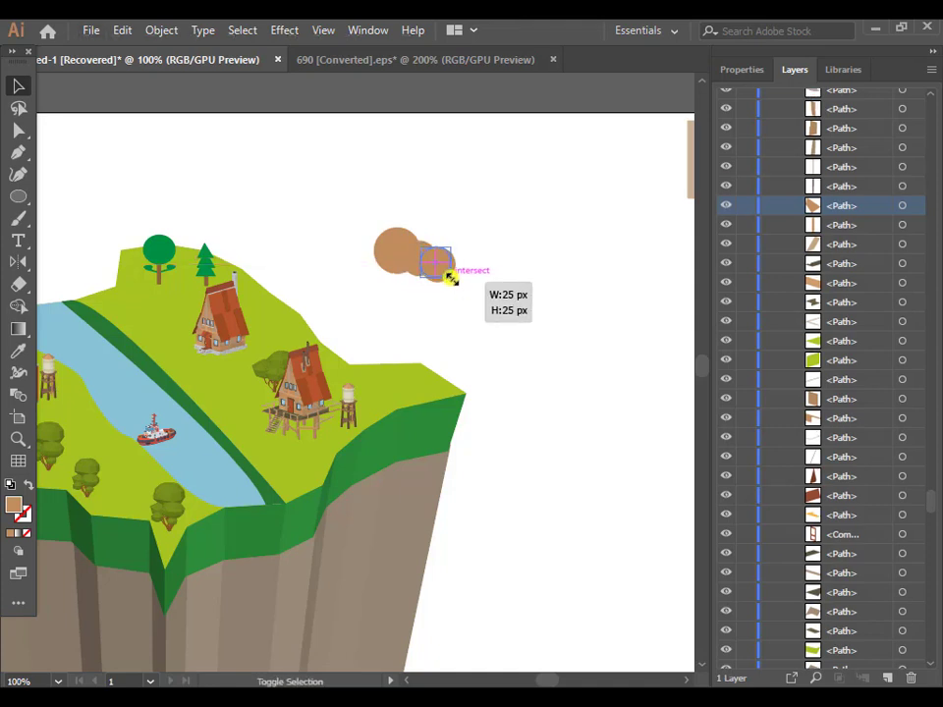
scroll(444, 276, "up", 2)
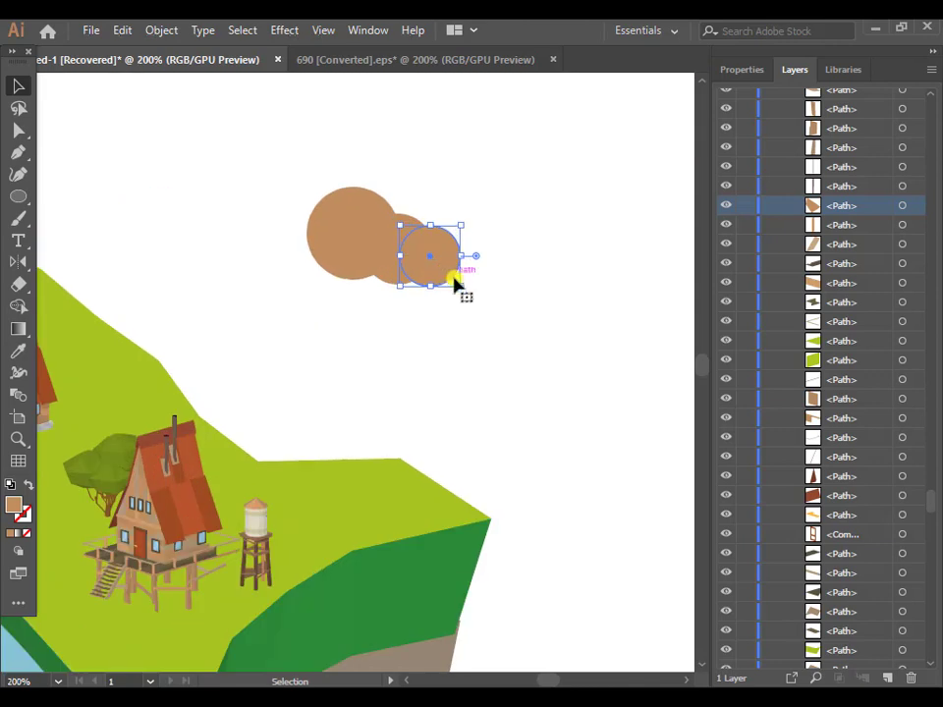
left_click_drag(462, 287, 299, 179)
Step: Unite the circles into one cloud and fill it with the river's light blue
left_click(742, 71)
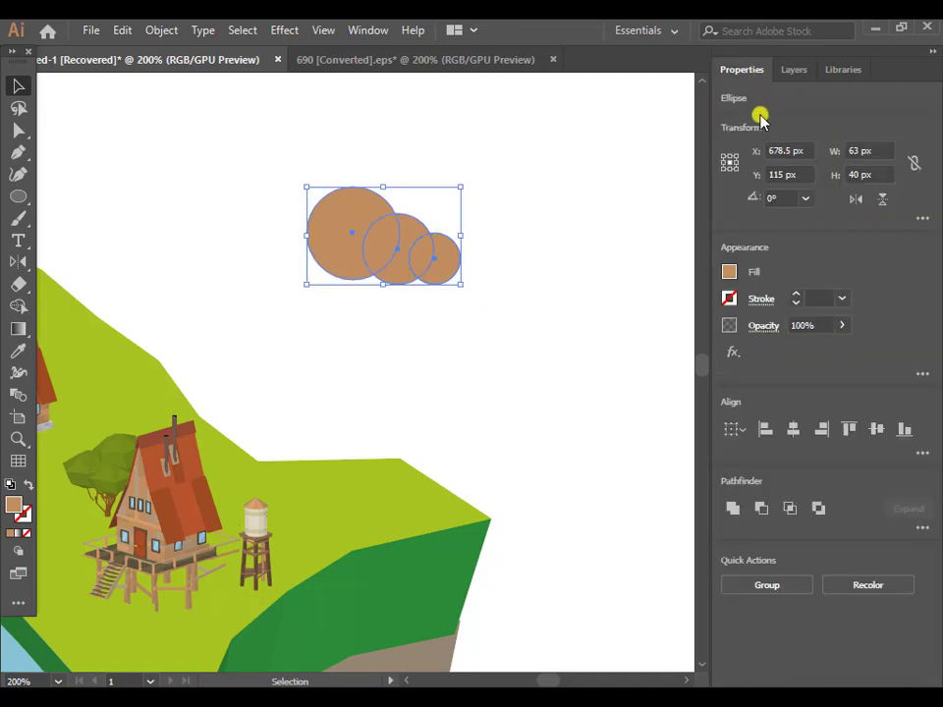
left_click(733, 507)
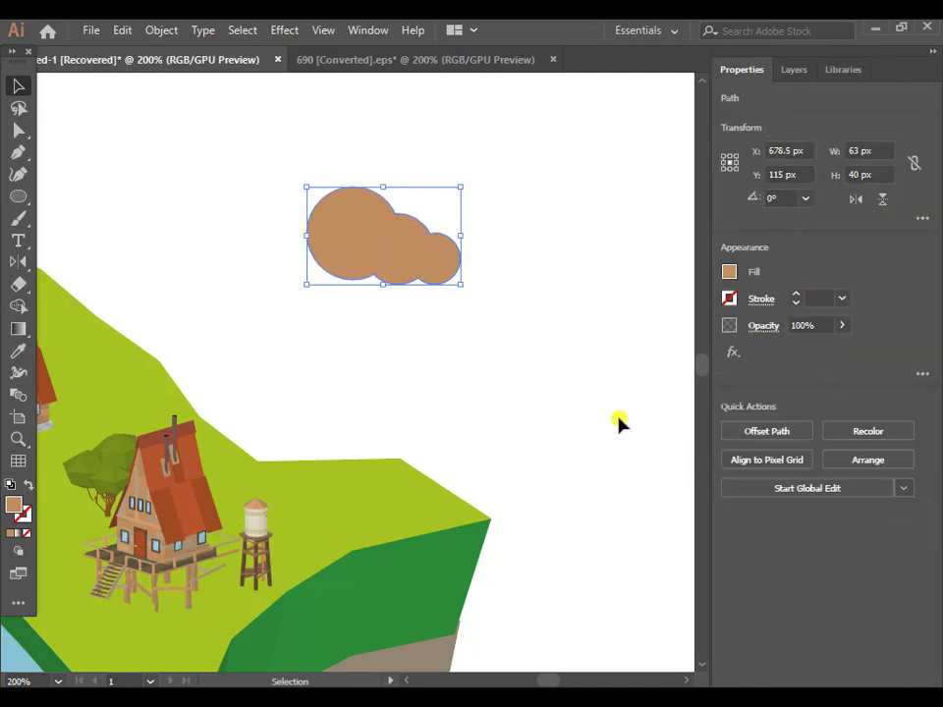
left_click(529, 338)
scroll(472, 301, "down", 1)
left_click(438, 266)
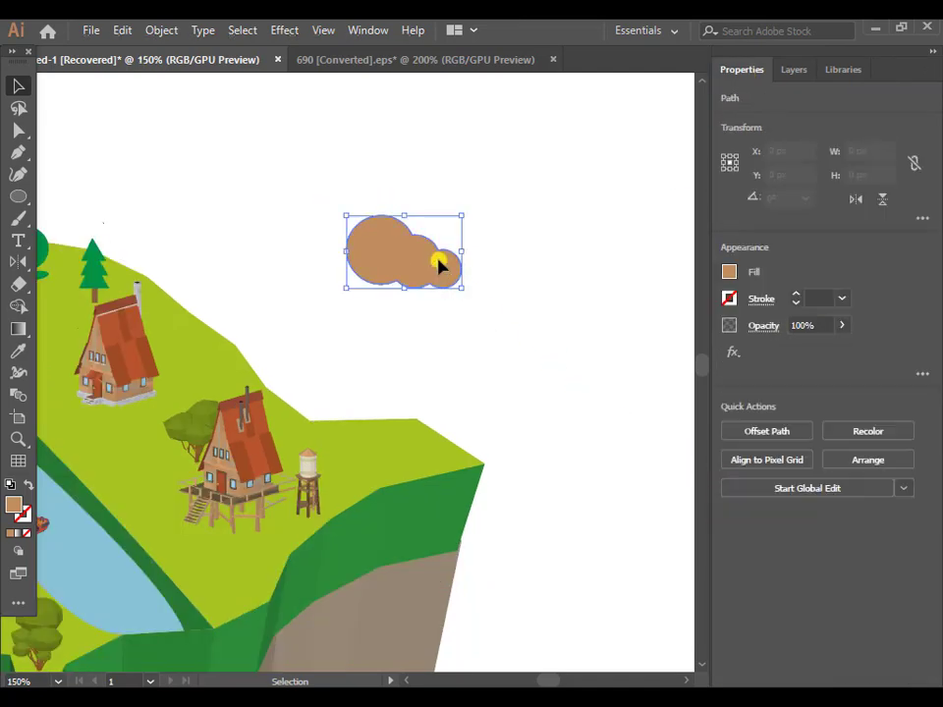
scroll(491, 285, "down", 1)
scroll(492, 287, "up", 1)
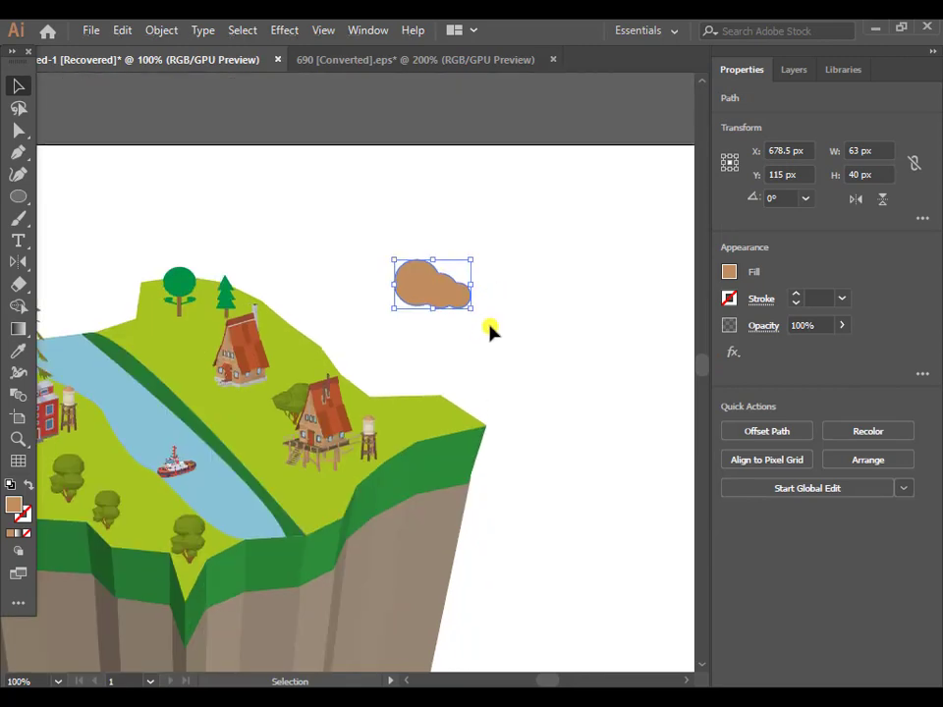
key("i")
left_click(215, 489)
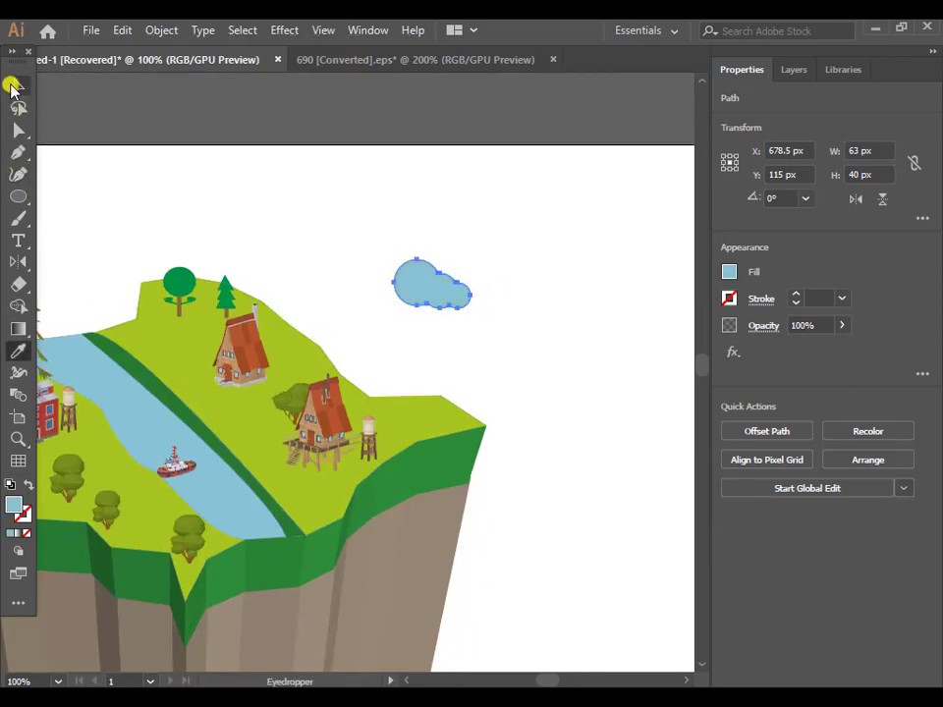
Step: Apply 3D Extrude & Bevel to the cloud at Isometric Right with 20 pt depth
left_click(284, 30)
mouse_move(300, 135)
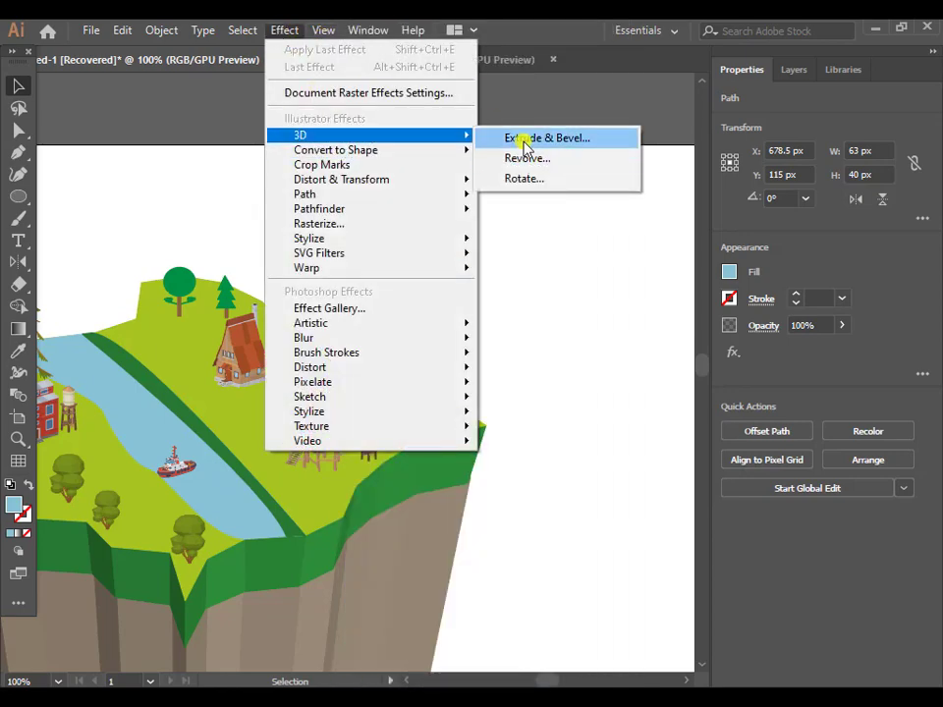
left_click(522, 138)
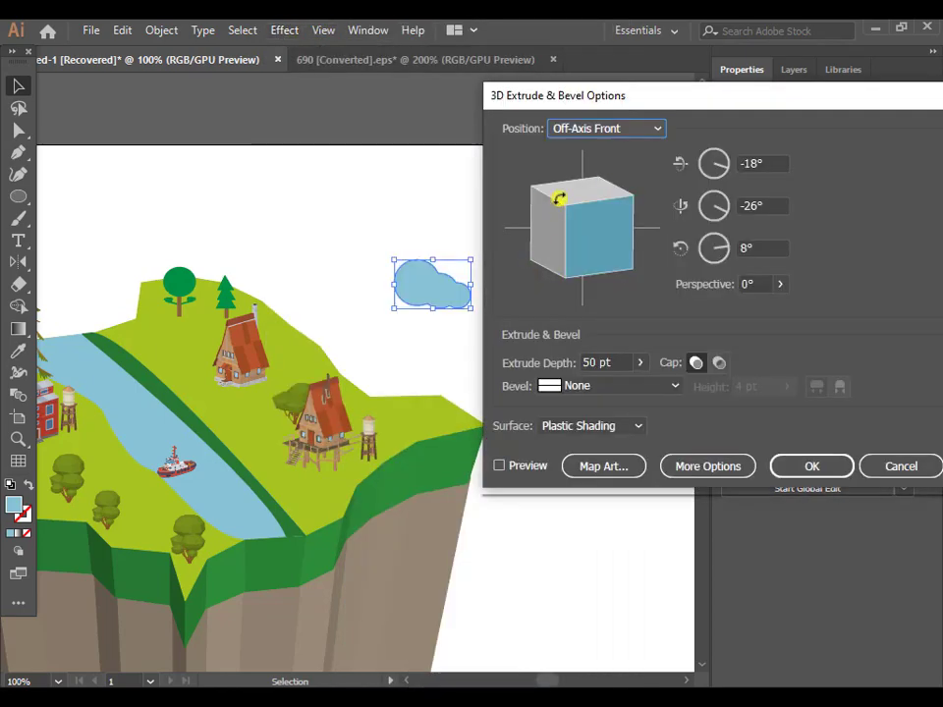
left_click(593, 137)
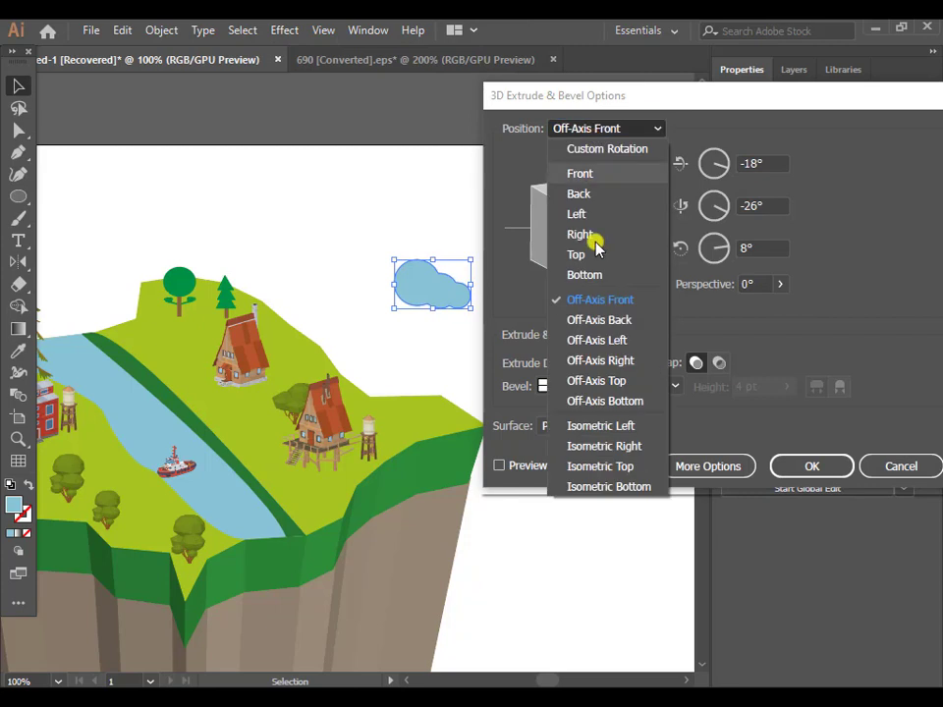
left_click(624, 454)
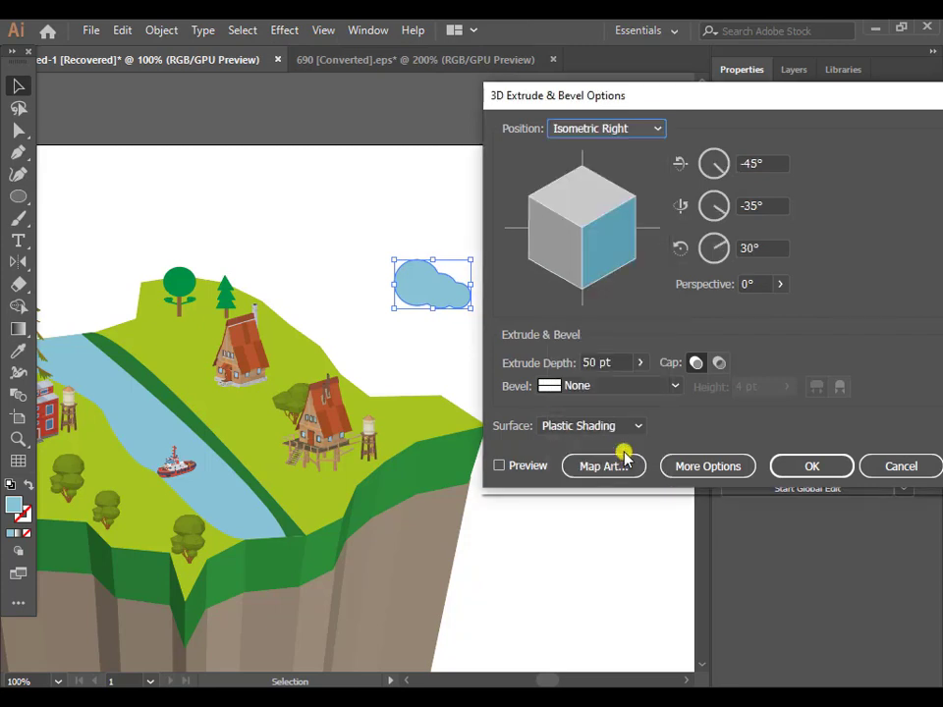
left_click(536, 469)
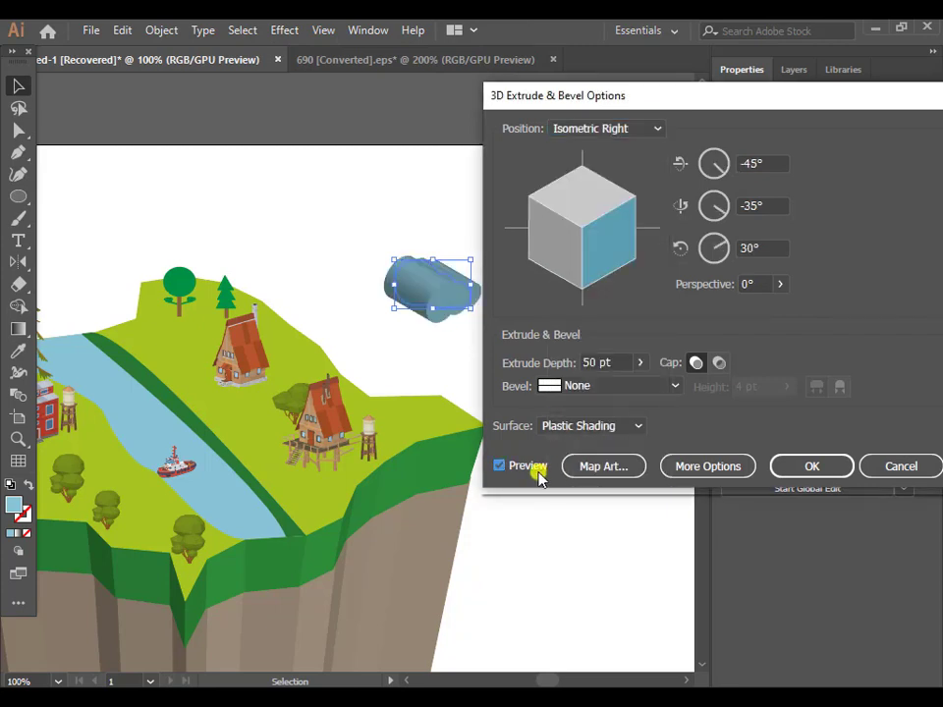
double_click(587, 361)
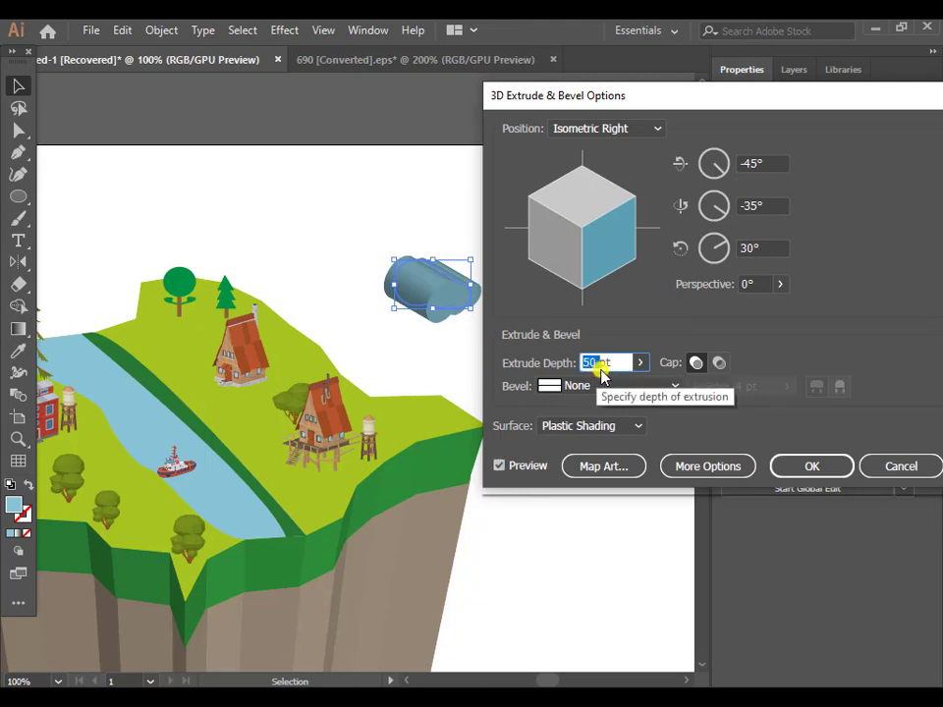
type("20")
Step: Set shading colour to None, reduce depth to 10 pt, shift the light, and apply
left_click(708, 467)
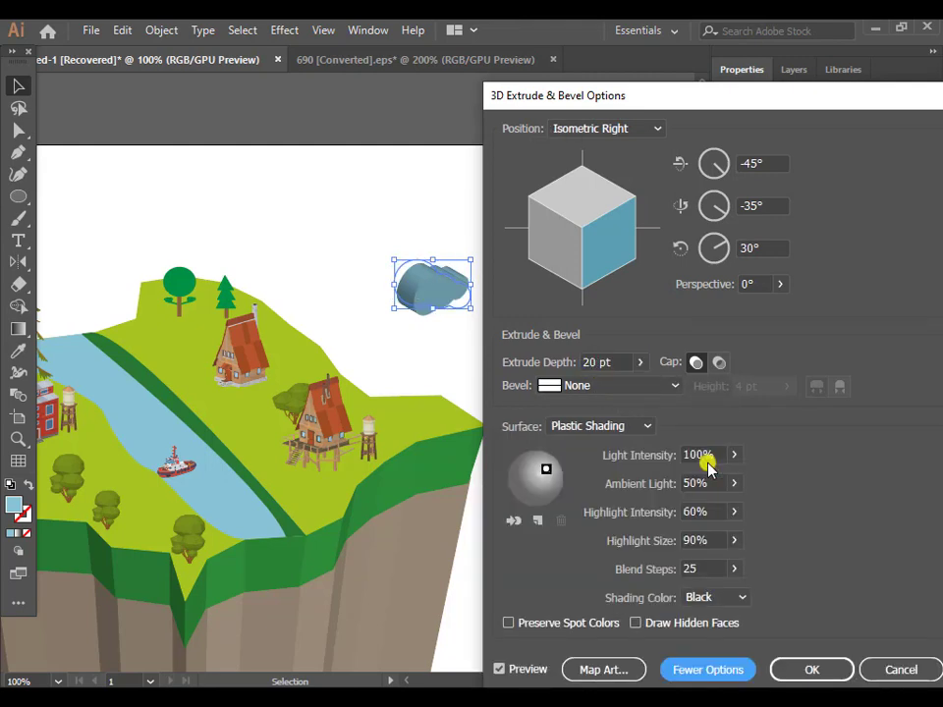
scroll(711, 457, "down", 1)
left_click(716, 597)
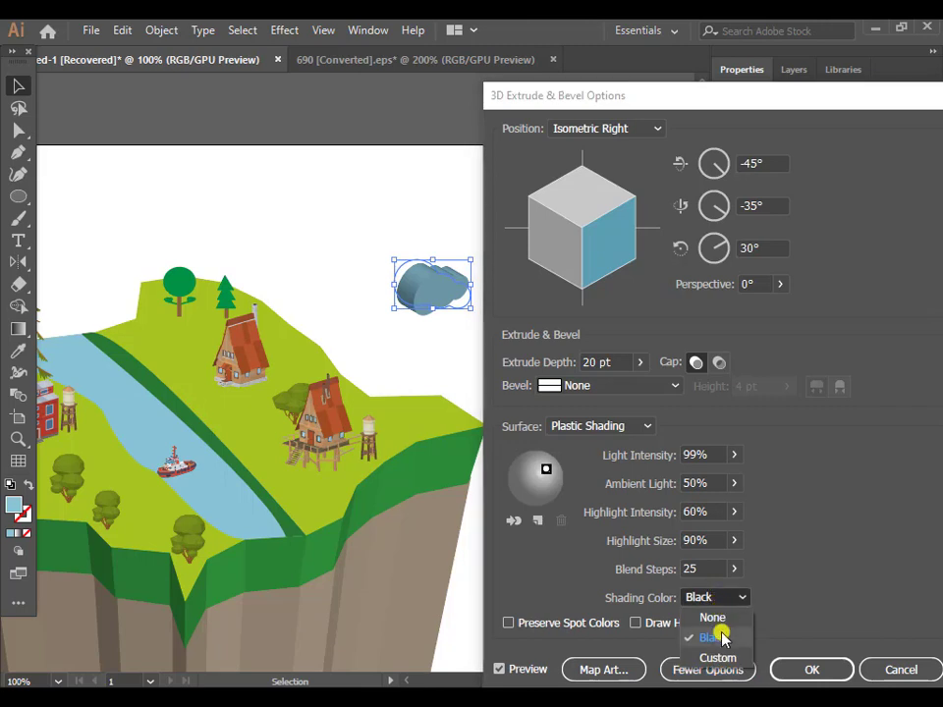
left_click(724, 638)
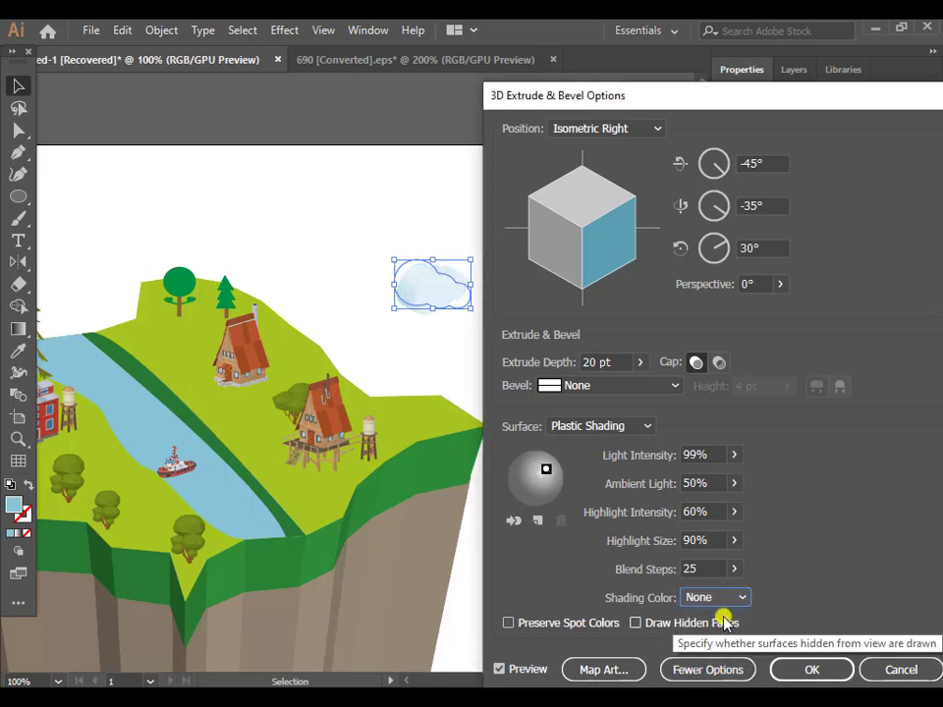
double_click(587, 363)
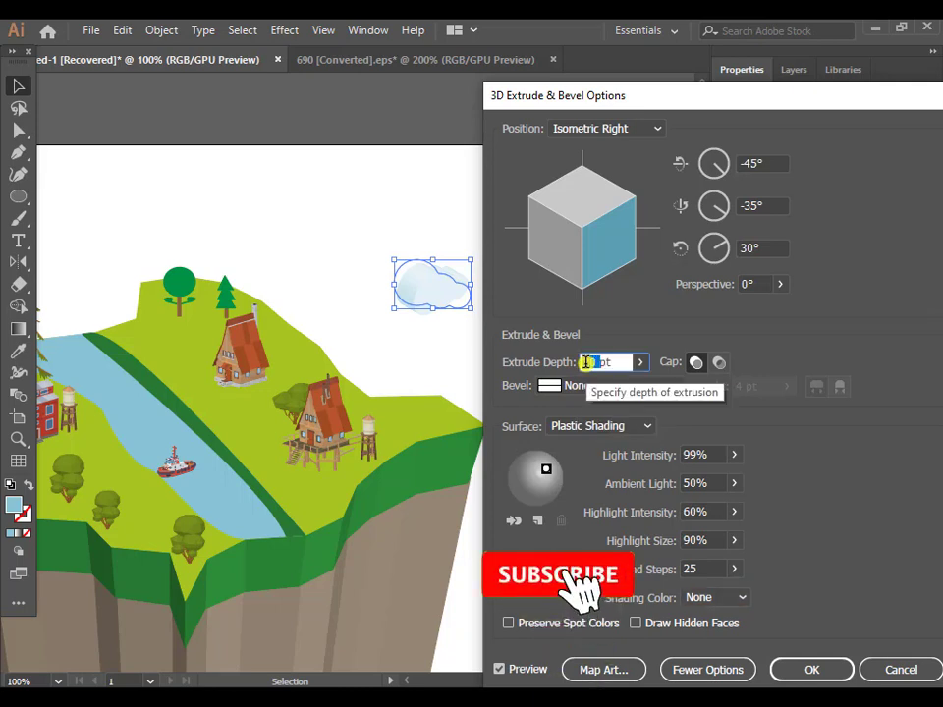
type("10")
left_click(535, 671)
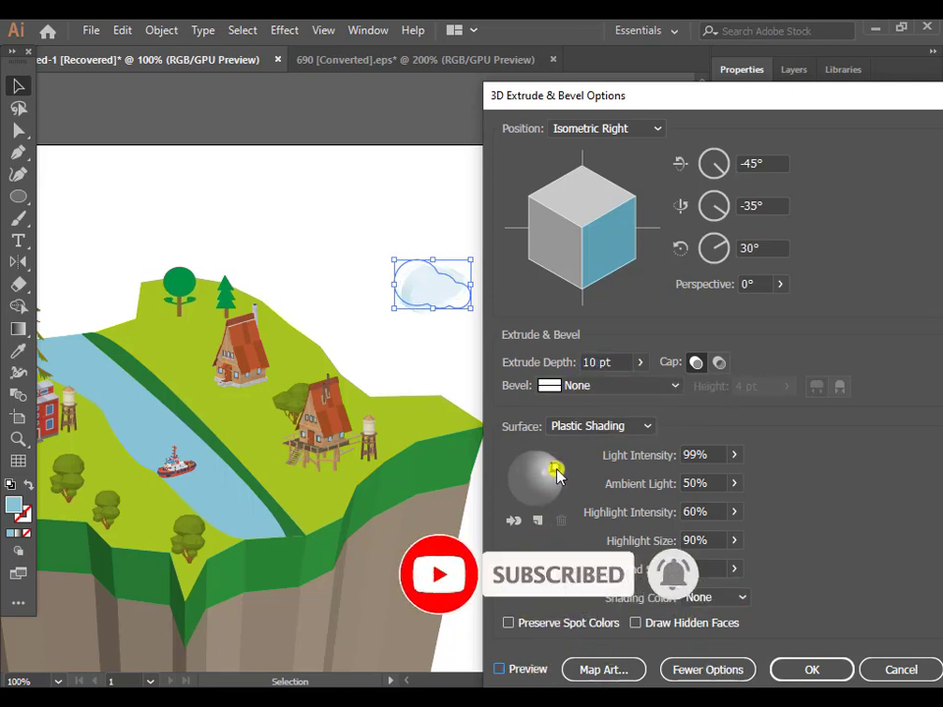
left_click_drag(563, 476, 548, 483)
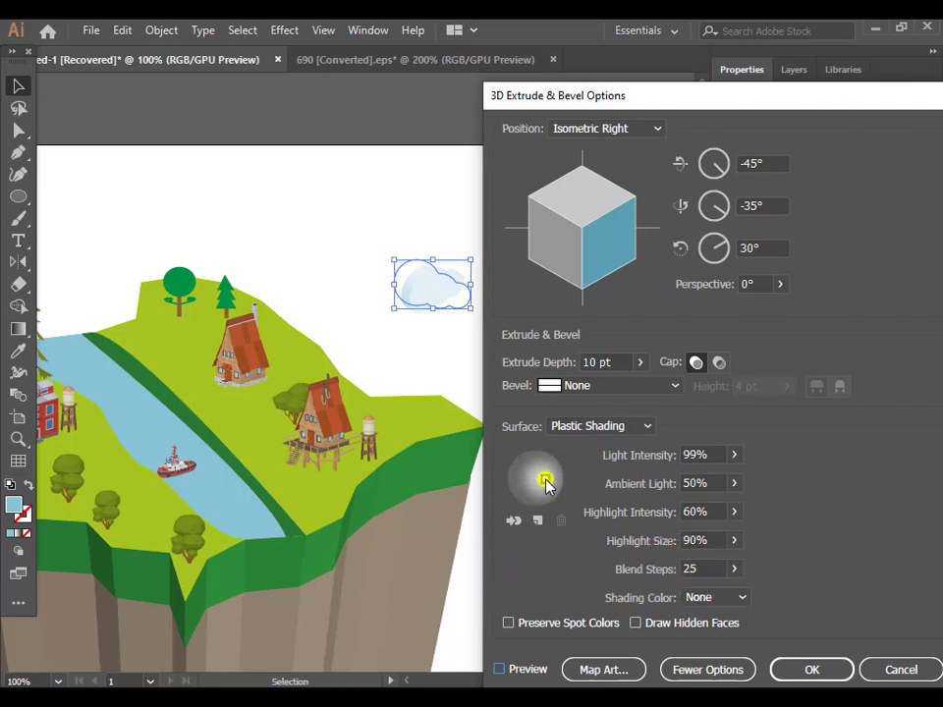
left_click(818, 670)
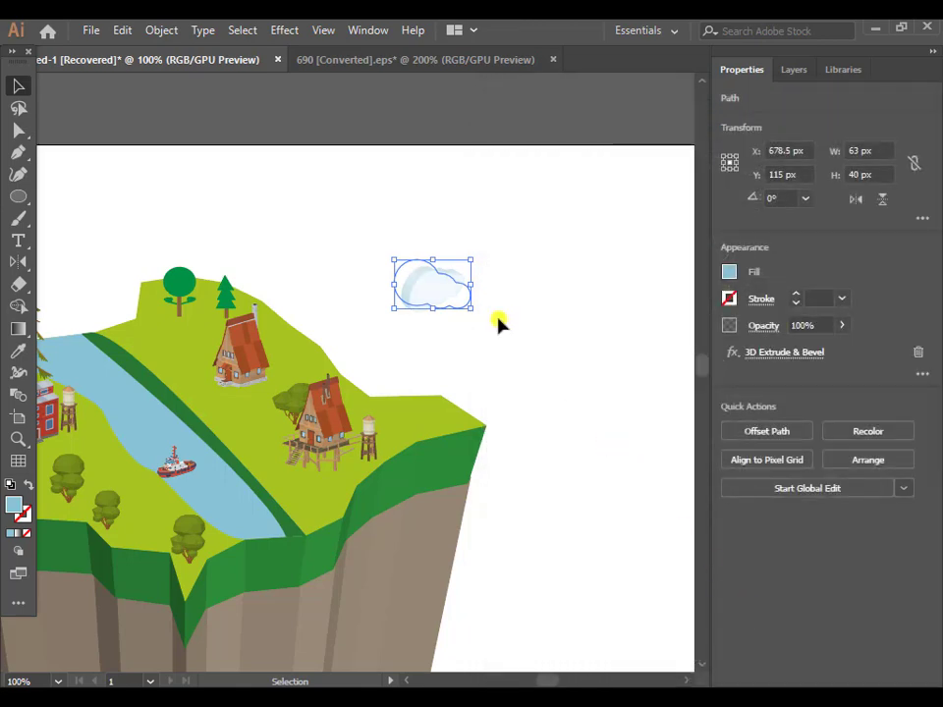
Step: Expand the cloud's 3D appearance and drag copies to spots around the island
left_click(156, 30)
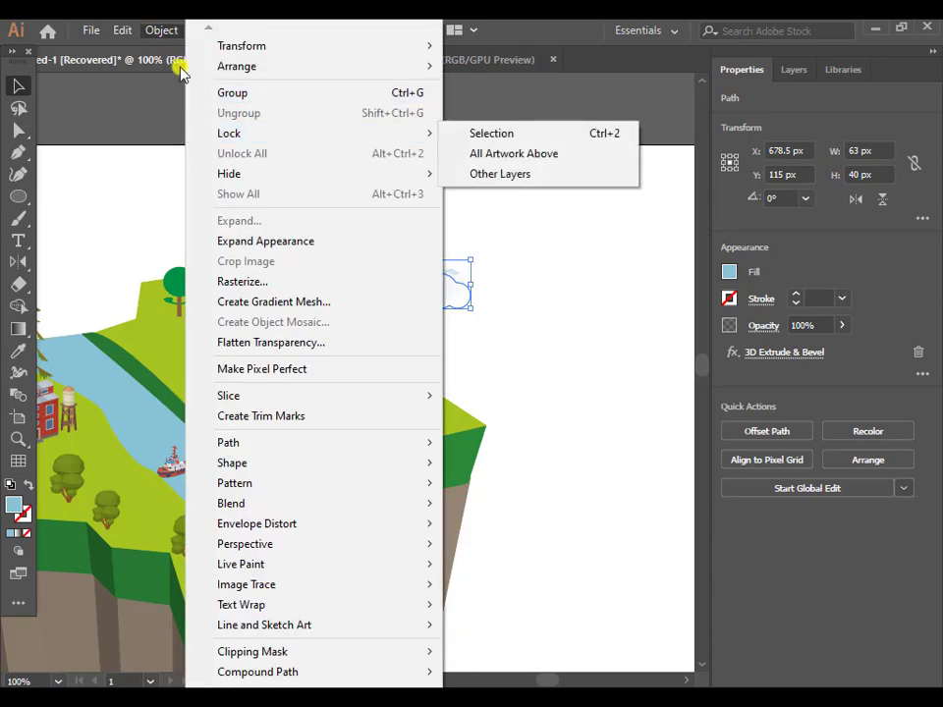
left_click(265, 240)
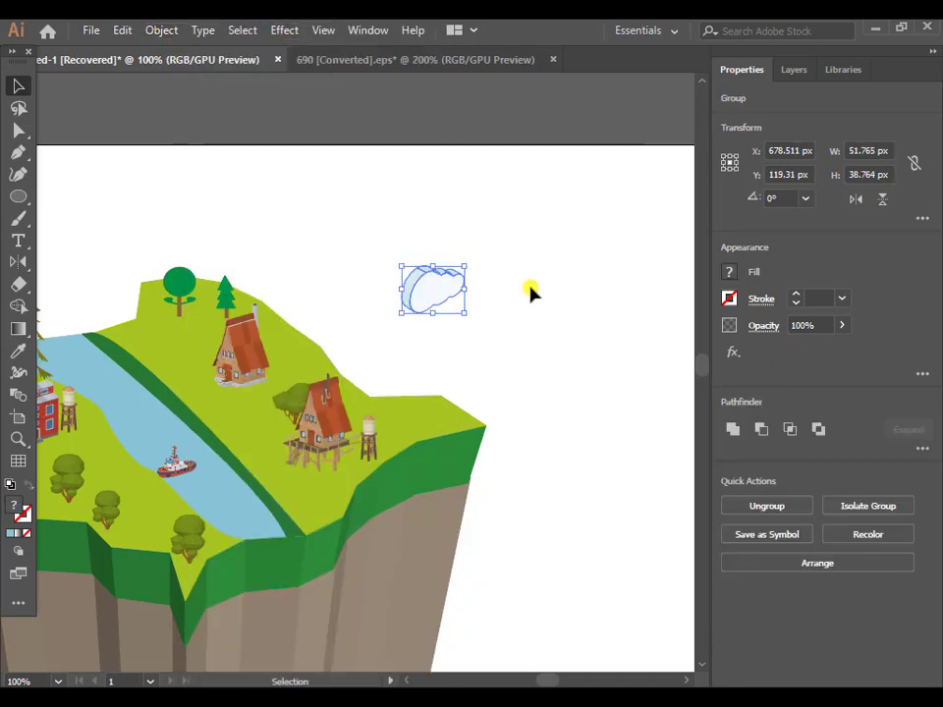
left_click(528, 294)
mouse_move(448, 286)
left_mouse_down()
mouse_move(565, 231)
mouse_move(516, 547)
left_mouse_up()
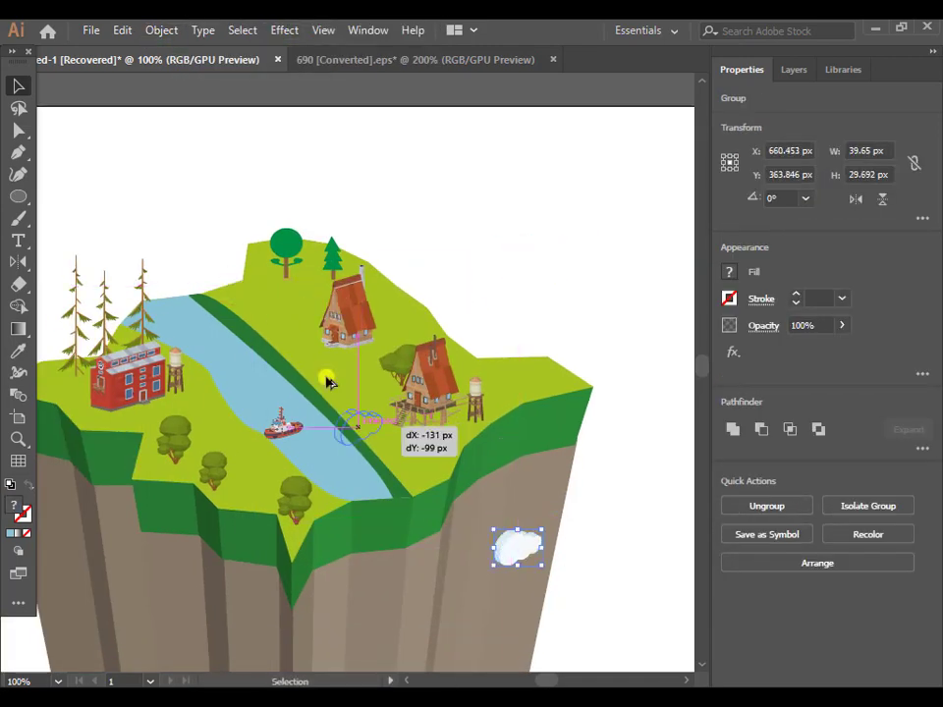
left_click_drag(515, 279, 189, 221)
mouse_move(515, 555)
left_mouse_down()
mouse_move(293, 561)
mouse_move(238, 274)
mouse_move(326, 185)
left_mouse_up()
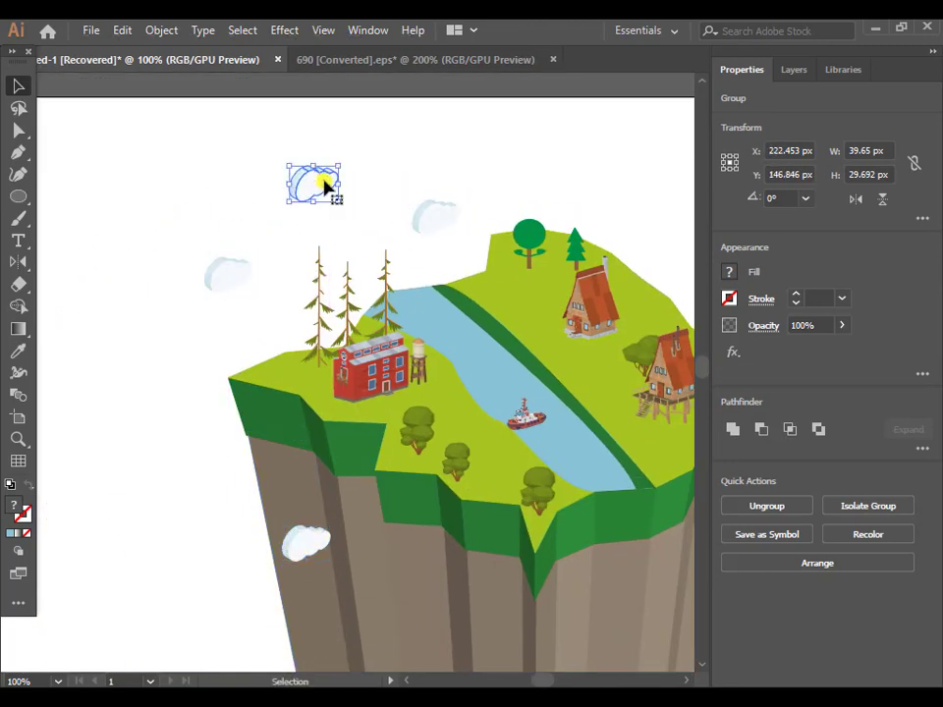
left_click(280, 231)
scroll(265, 293, "down", 1, "alt")
scroll(337, 339, "down", 1, "alt")
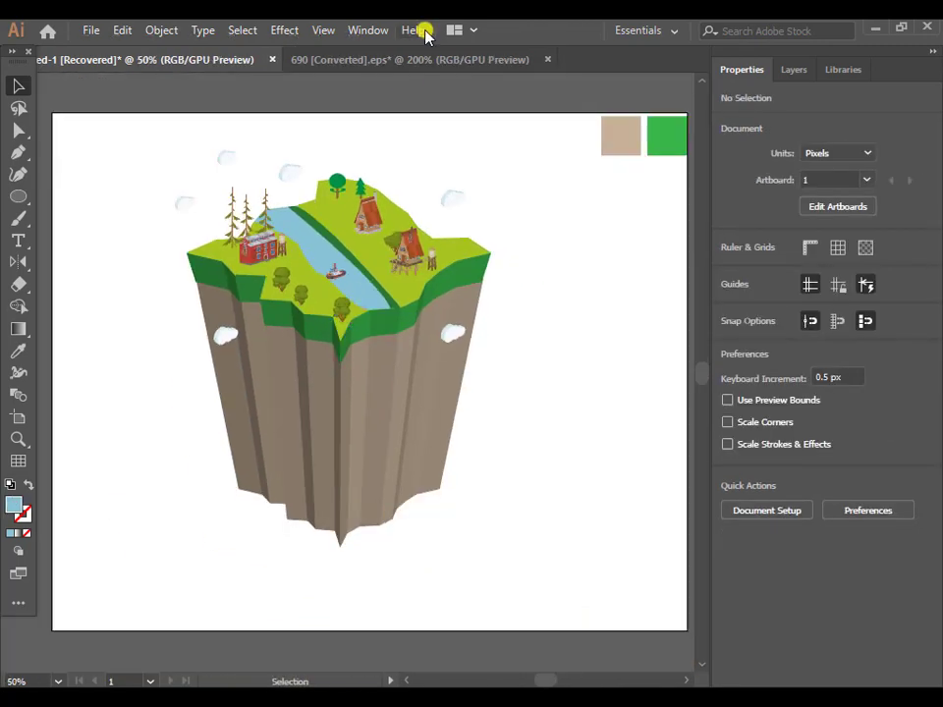
Step: Group the island artwork and stretch the gradient rectangle to cover the artboard
left_click_drag(446, 582, 519, 625)
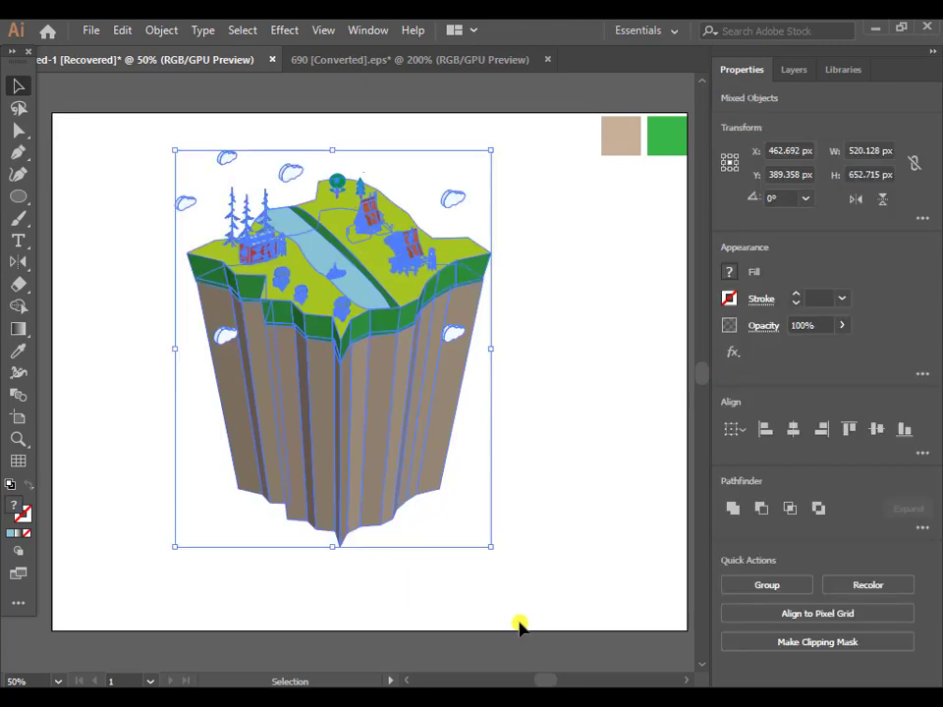
key("ctrl+g")
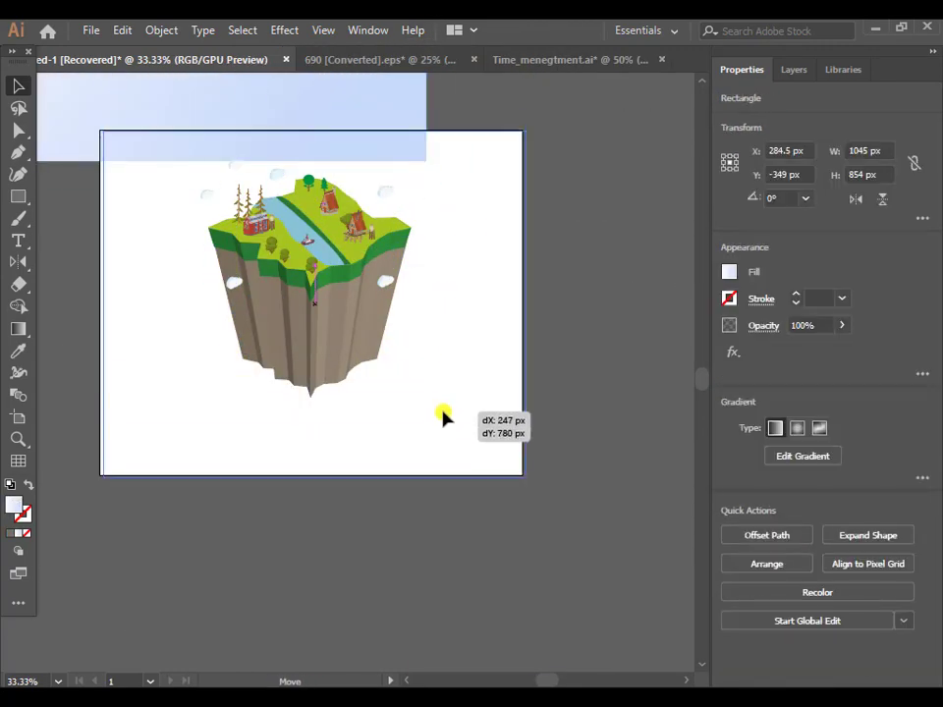
left_click_drag(340, 100, 476, 464)
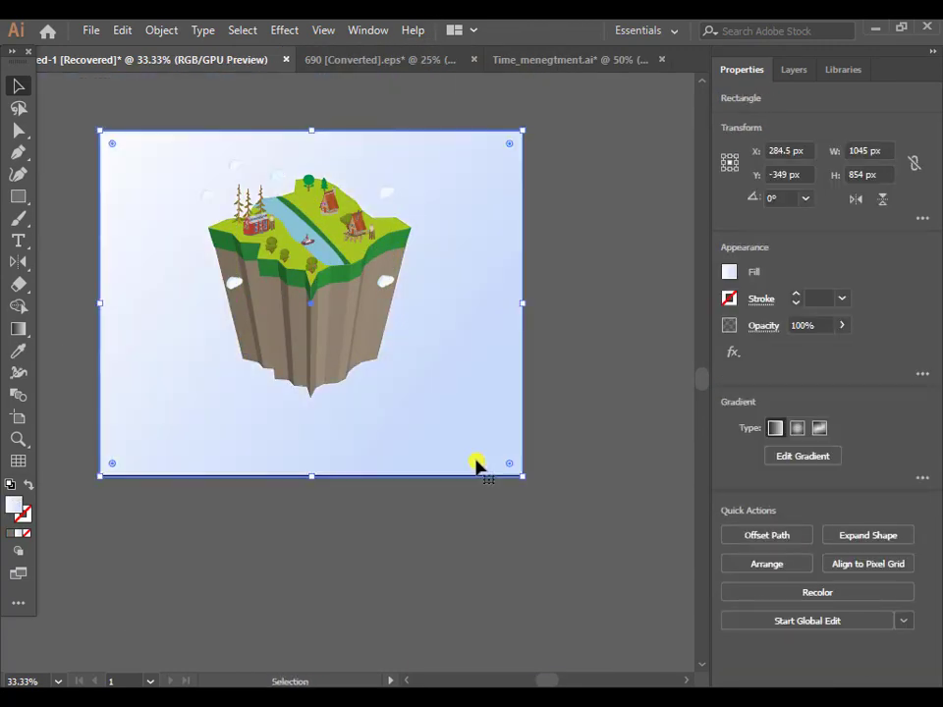
scroll(623, 218, "up", 1)
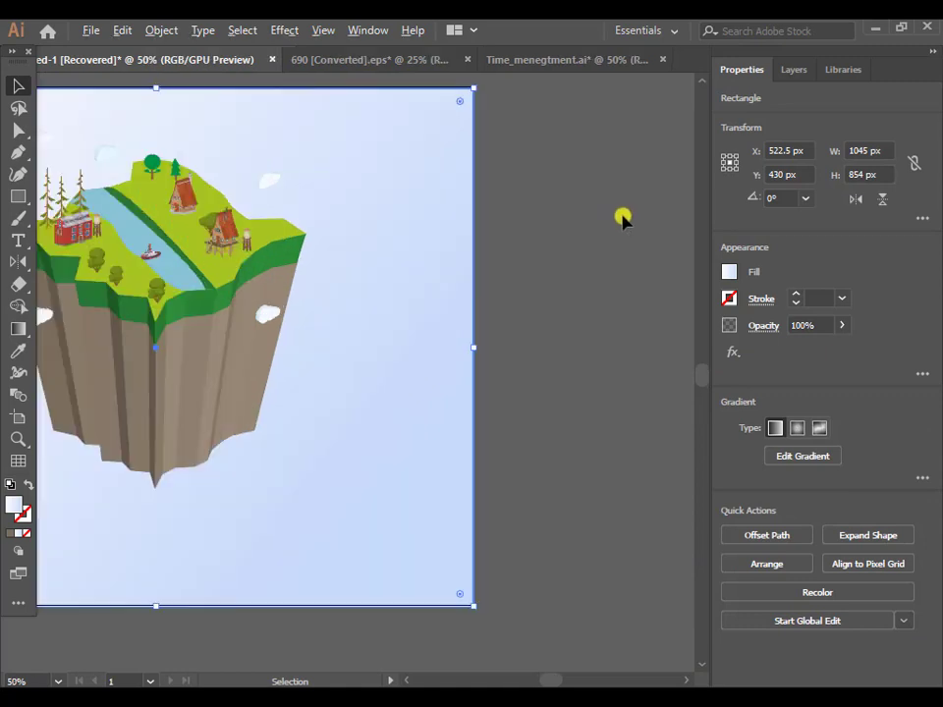
scroll(606, 276, "down", 2)
Step: Centre the island on the background rectangle using it as the key object
left_click(375, 252)
left_click(381, 412, "shift")
left_click(793, 429)
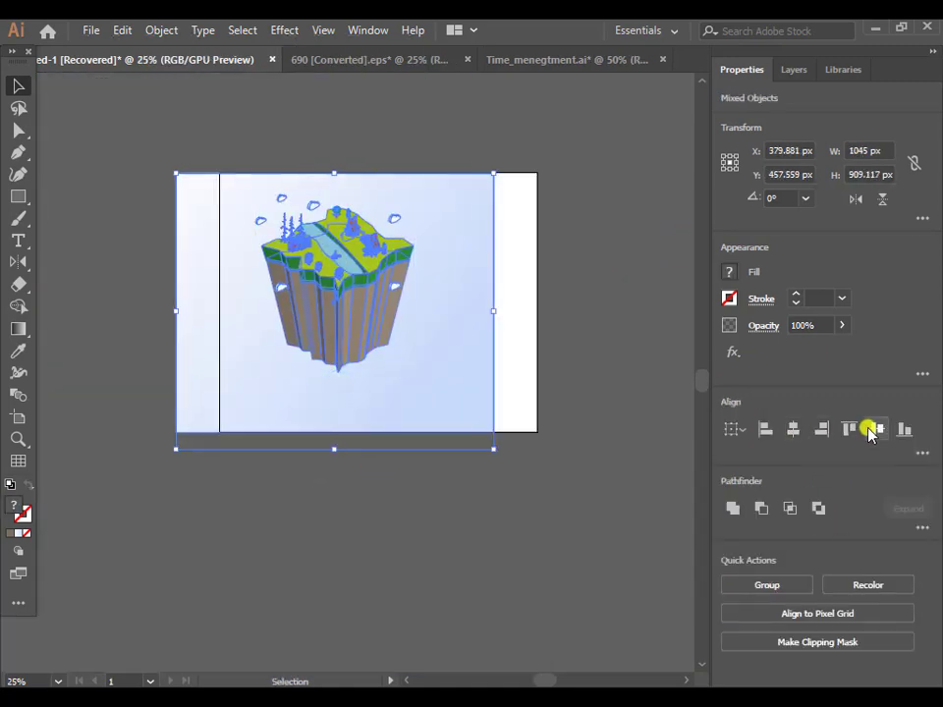
left_click(870, 430)
key("ctrl+z")
key("ctrl+z")
left_click(923, 453)
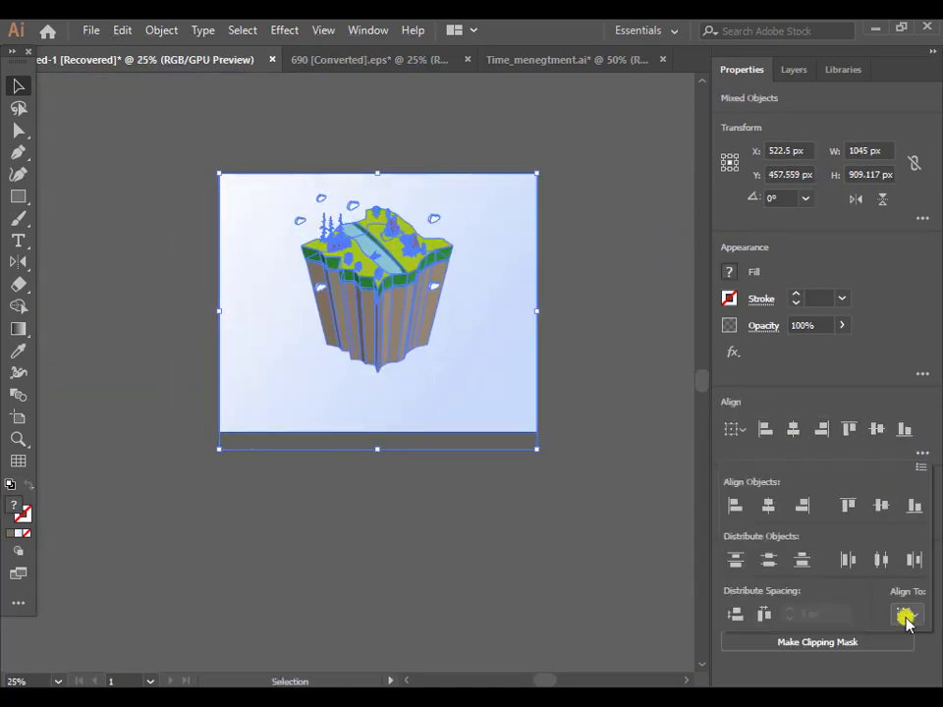
left_click(905, 615)
left_click(895, 656)
left_click(795, 429)
left_click(876, 429)
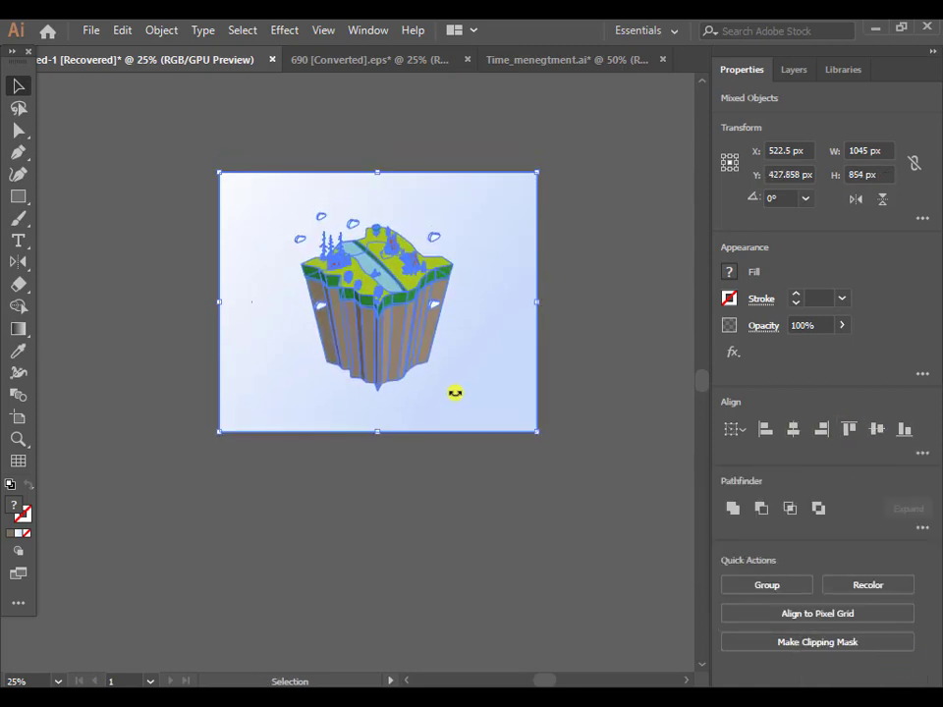
Step: Deselect, fit the whole artboard in the window, and hide the panels
key("ctrl+shift+a")
key("ctrl+1")
key("ctrl+0")
key("Tab")
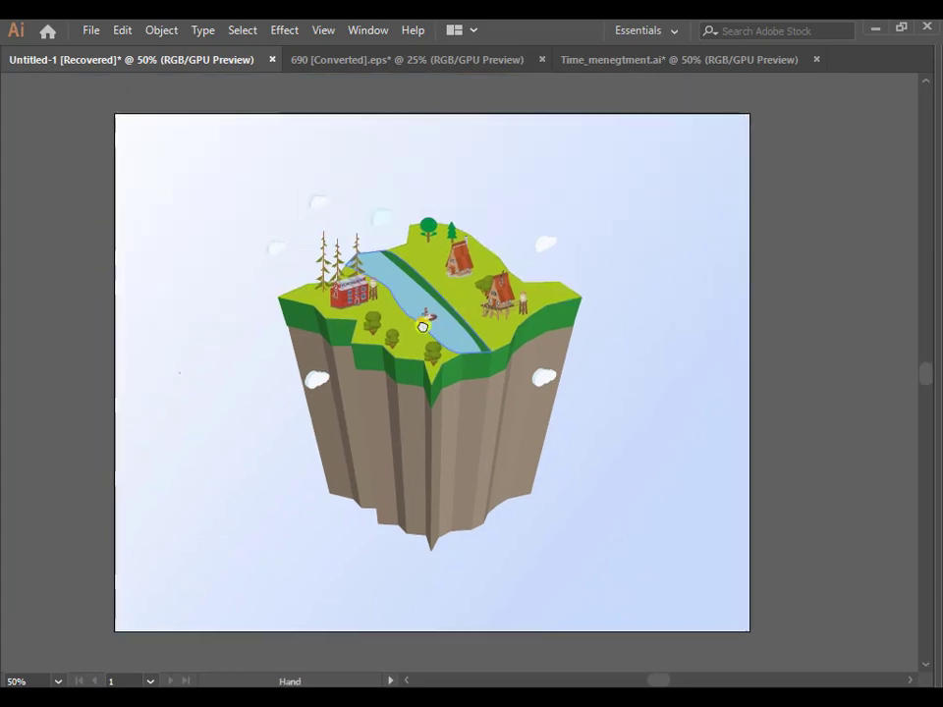
key("ctrl+1")
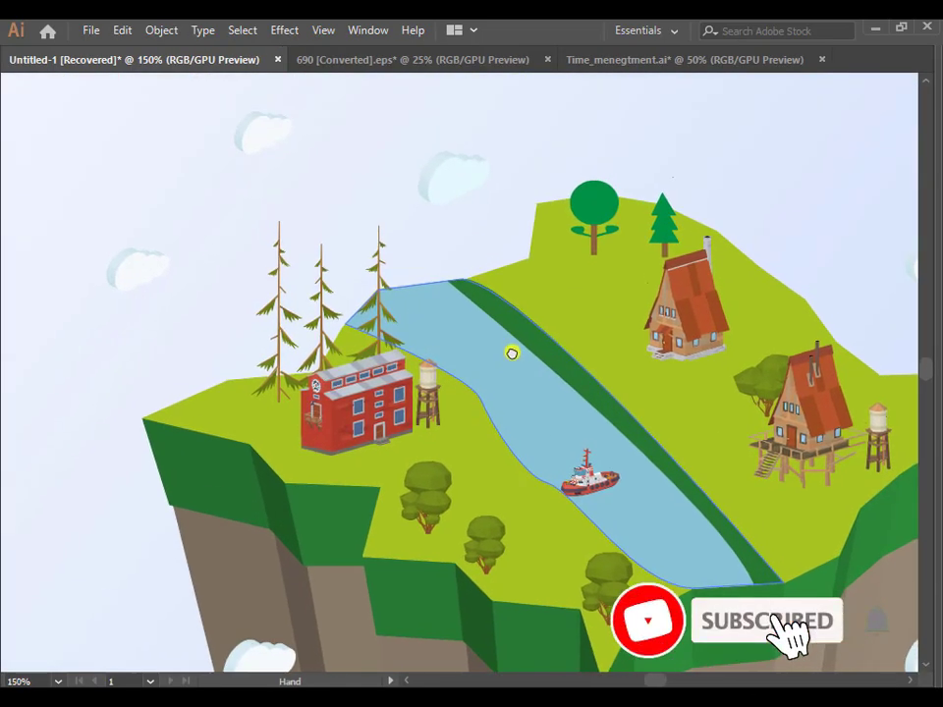
left_click_drag(425, 332, 482, 391)
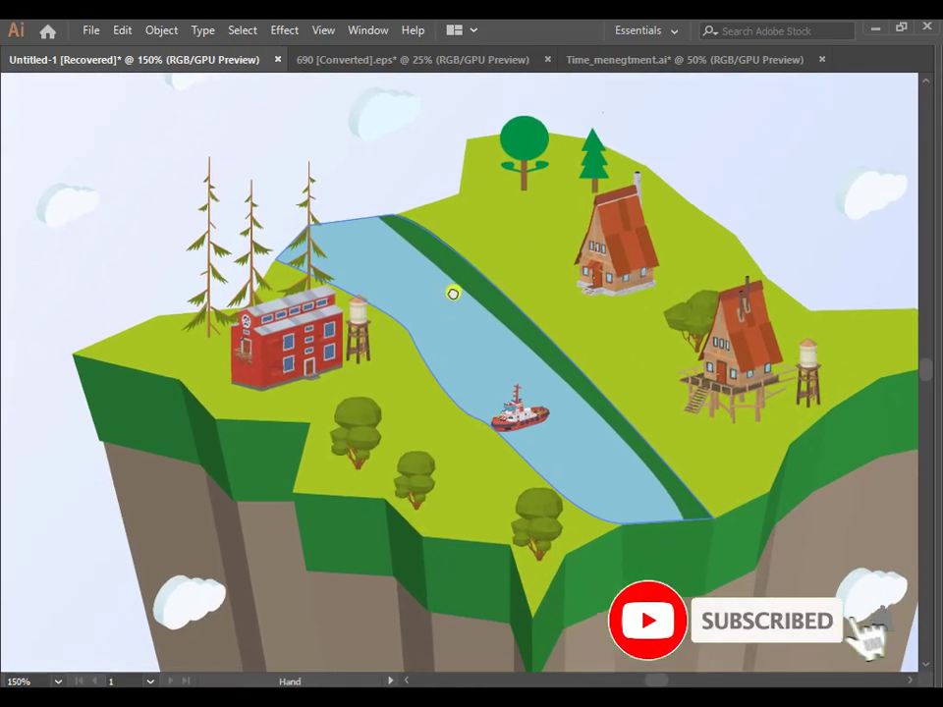
left_click(447, 294)
left_click(621, 417)
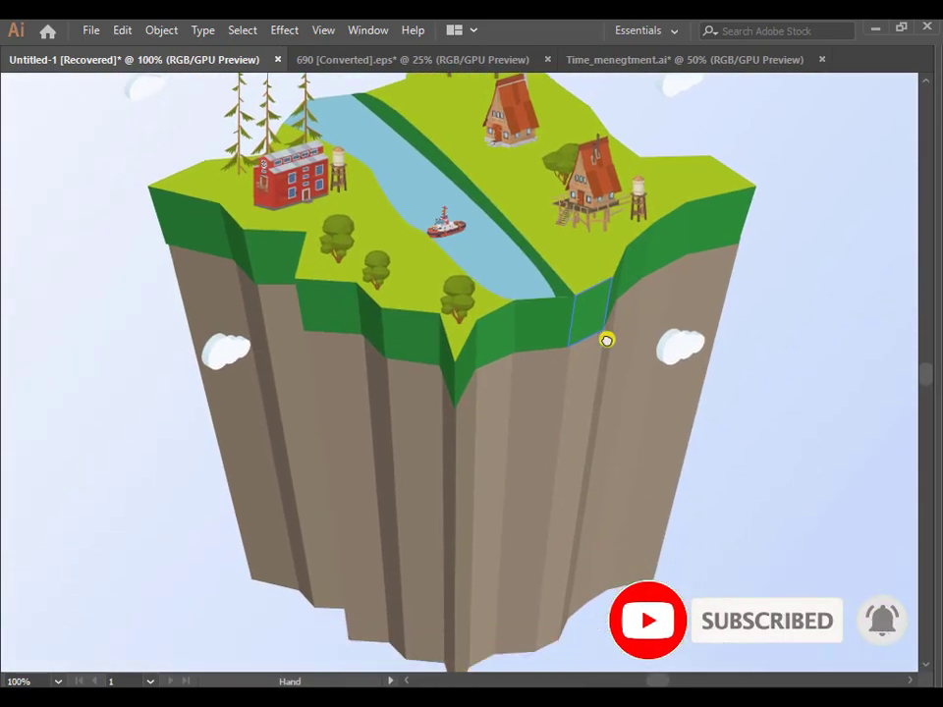
left_click_drag(621, 416, 627, 398)
scroll(596, 295, "up", 2)
scroll(597, 295, "up", 2)
scroll(333, 413, "up", 1)
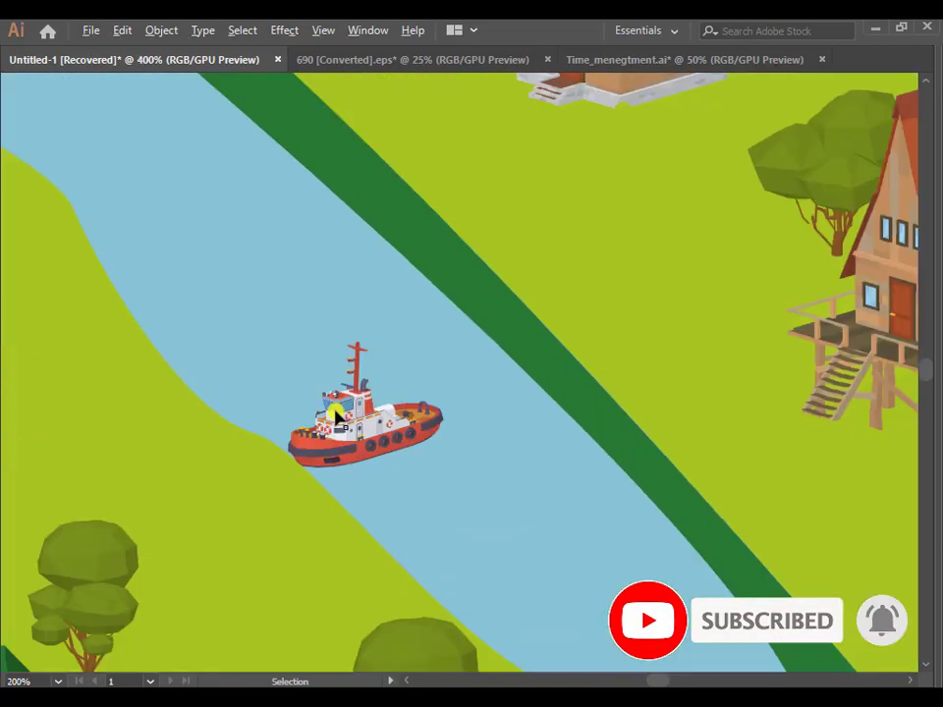
scroll(333, 413, "up", 2)
scroll(720, 558, "down", 4)
scroll(720, 468, "down", 2)
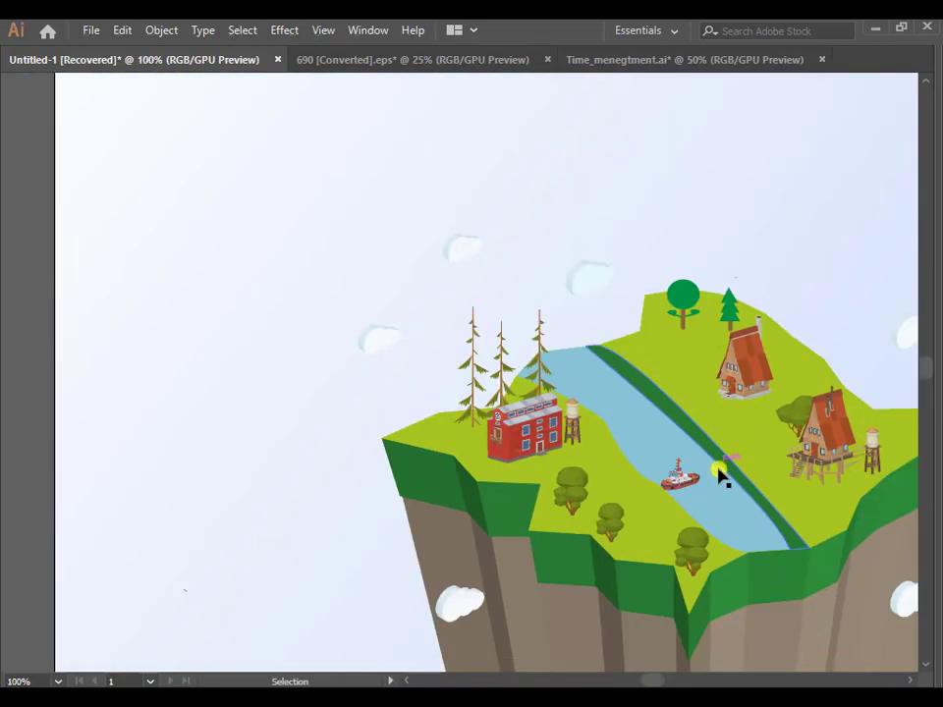
scroll(687, 452, "down", 2)
scroll(657, 422, "down", 2)
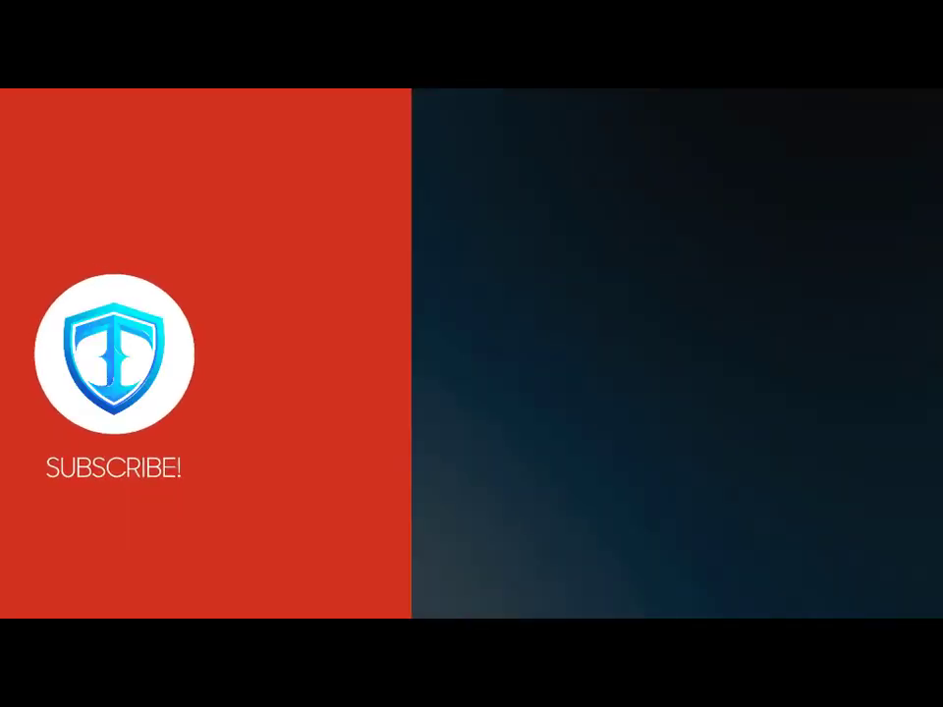